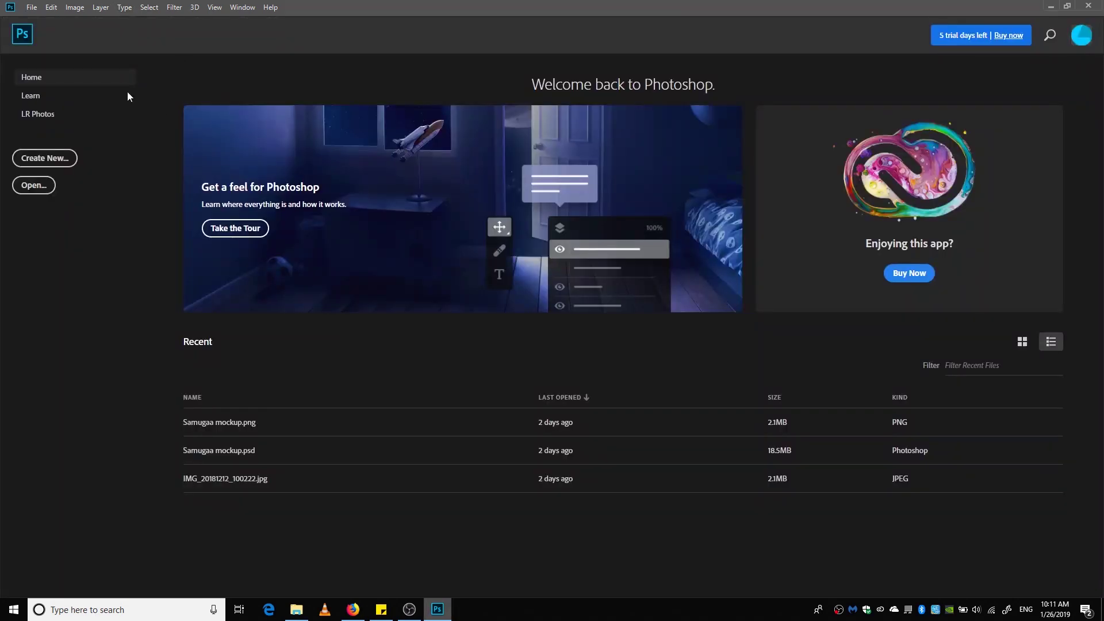
- Browse the Print, Web, Mobile and Photo presets, then choose the A4 print preset
click(37, 164)
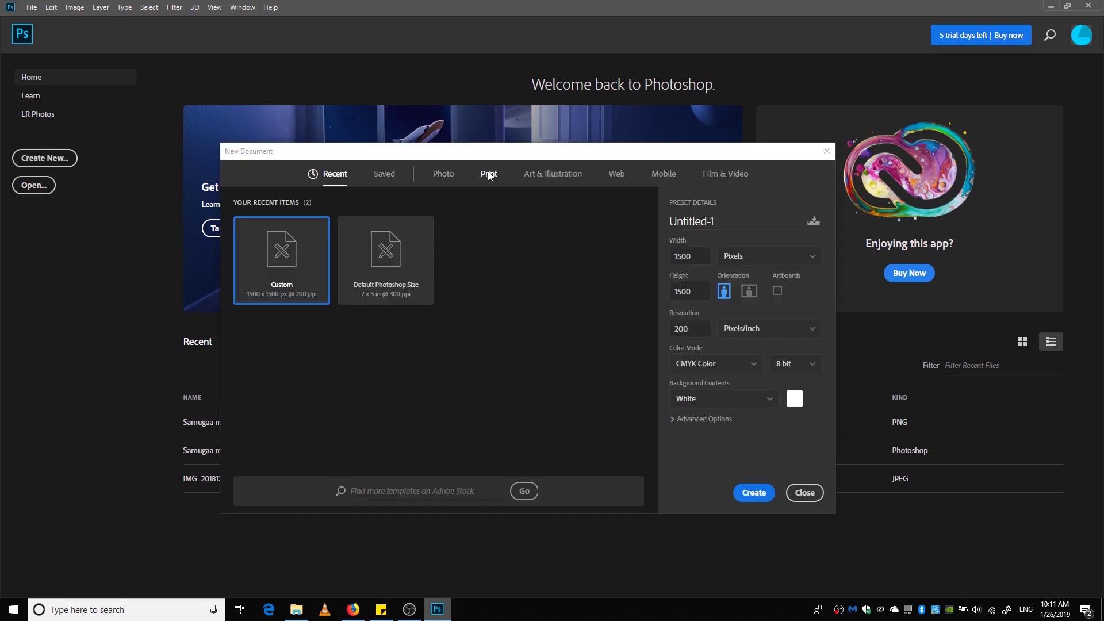
click(488, 173)
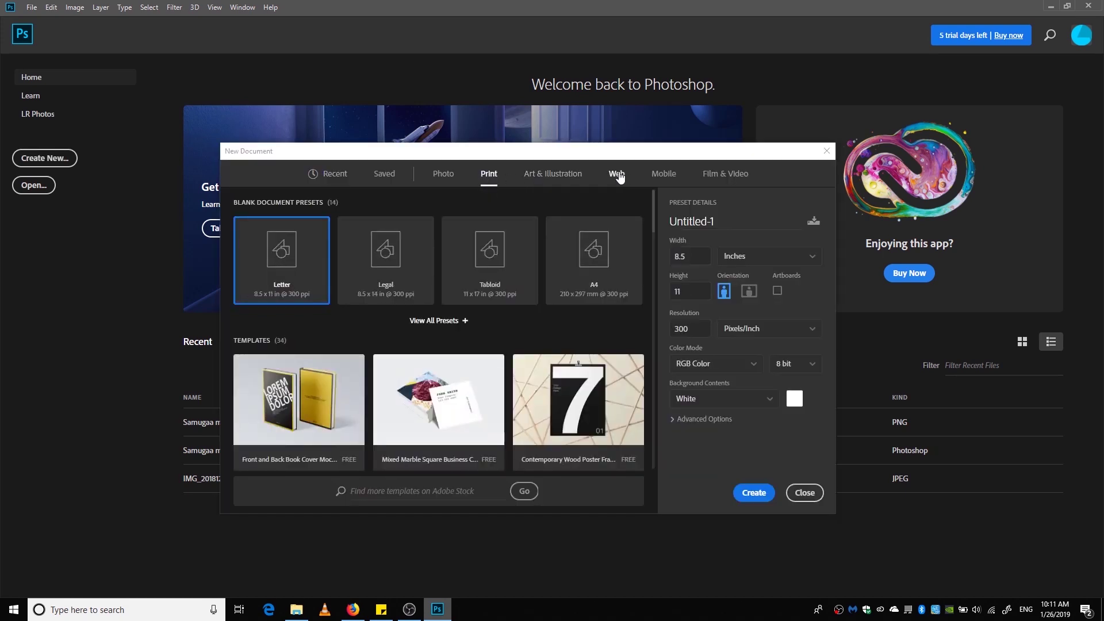
click(618, 175)
click(488, 172)
click(616, 178)
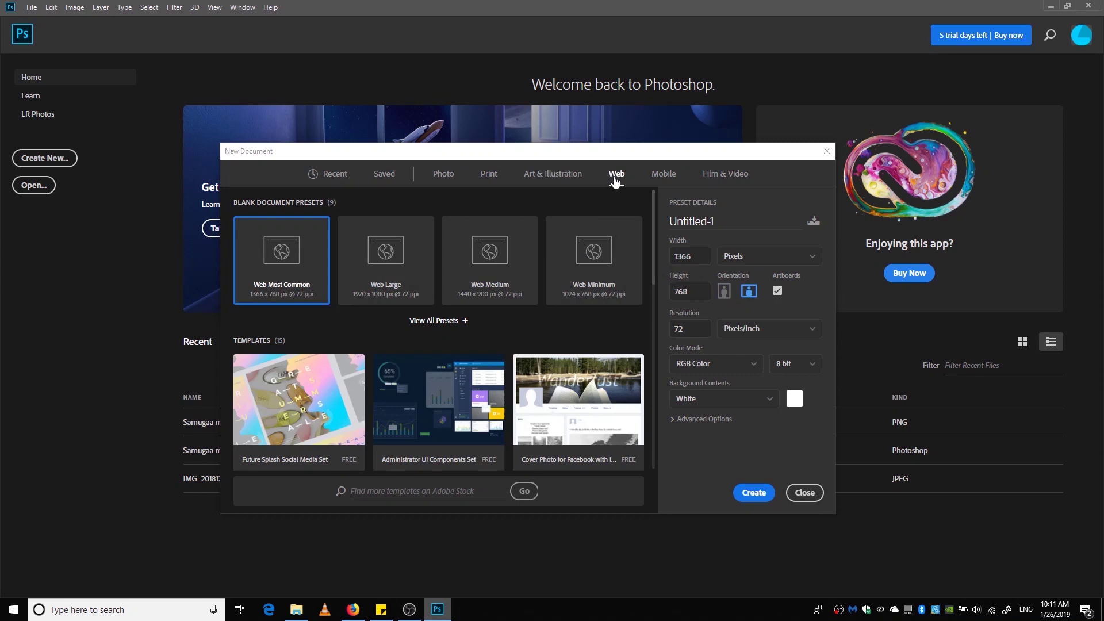
click(393, 263)
click(506, 273)
key(Right)
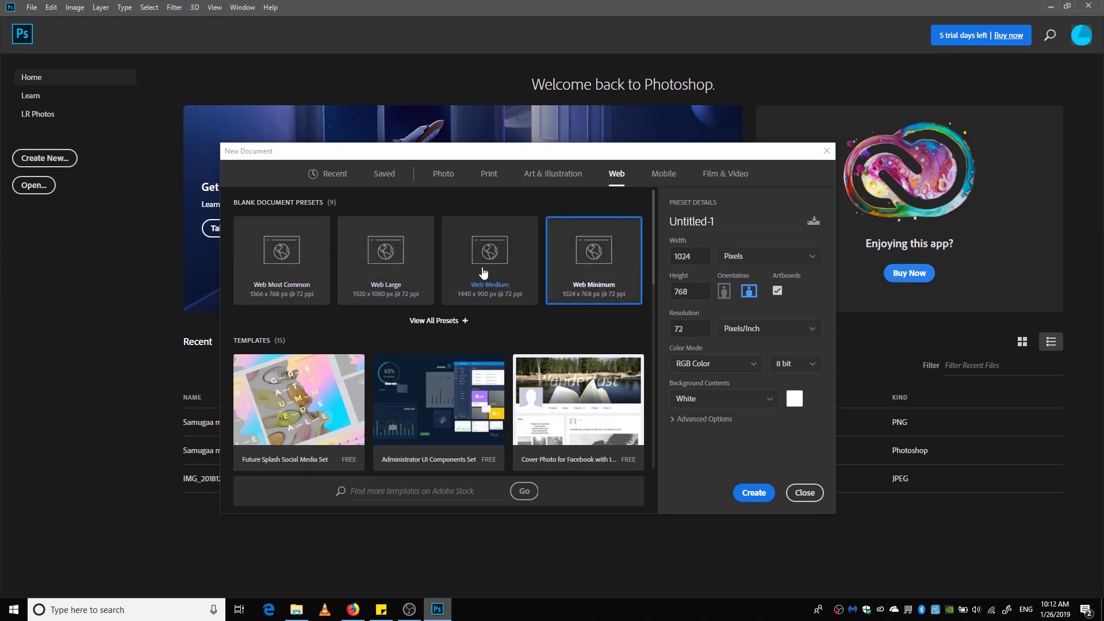
click(378, 296)
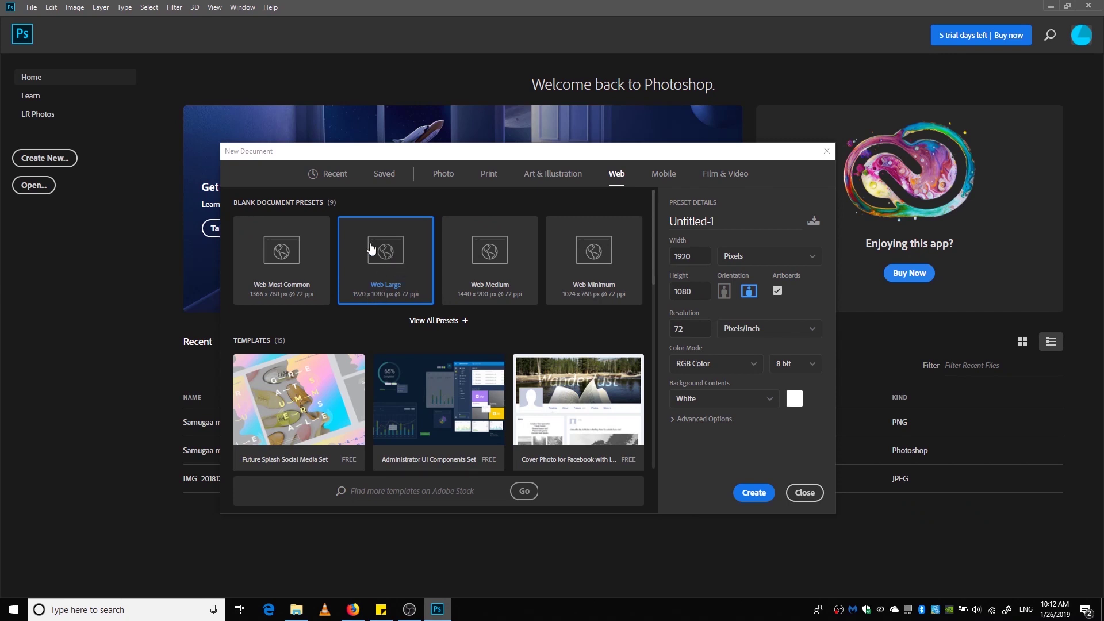
key(ctrl+Tab)
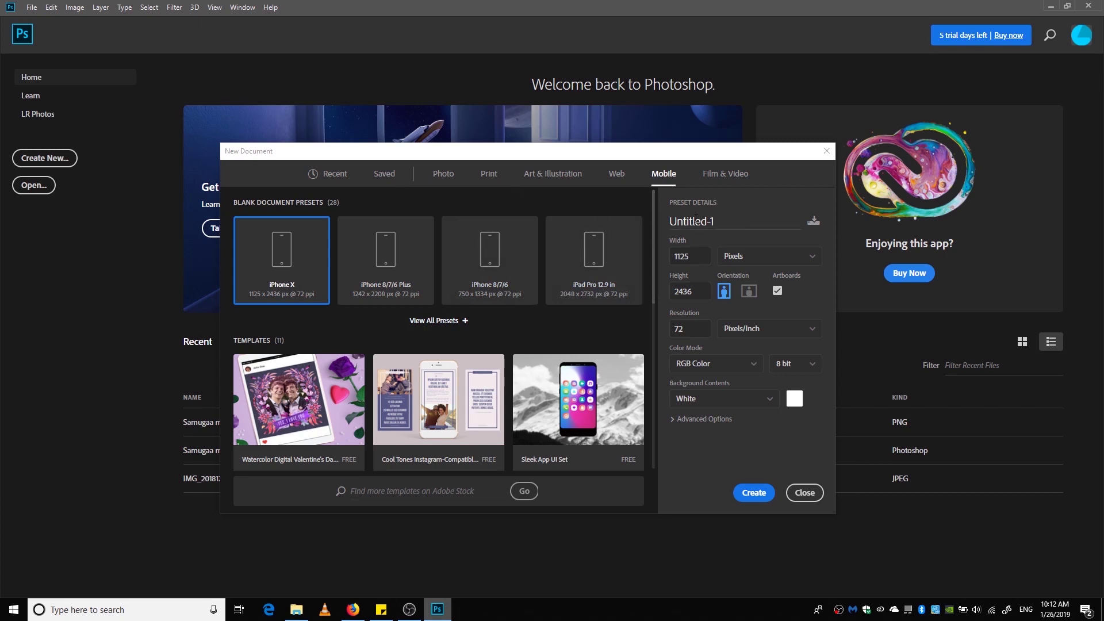
click(444, 175)
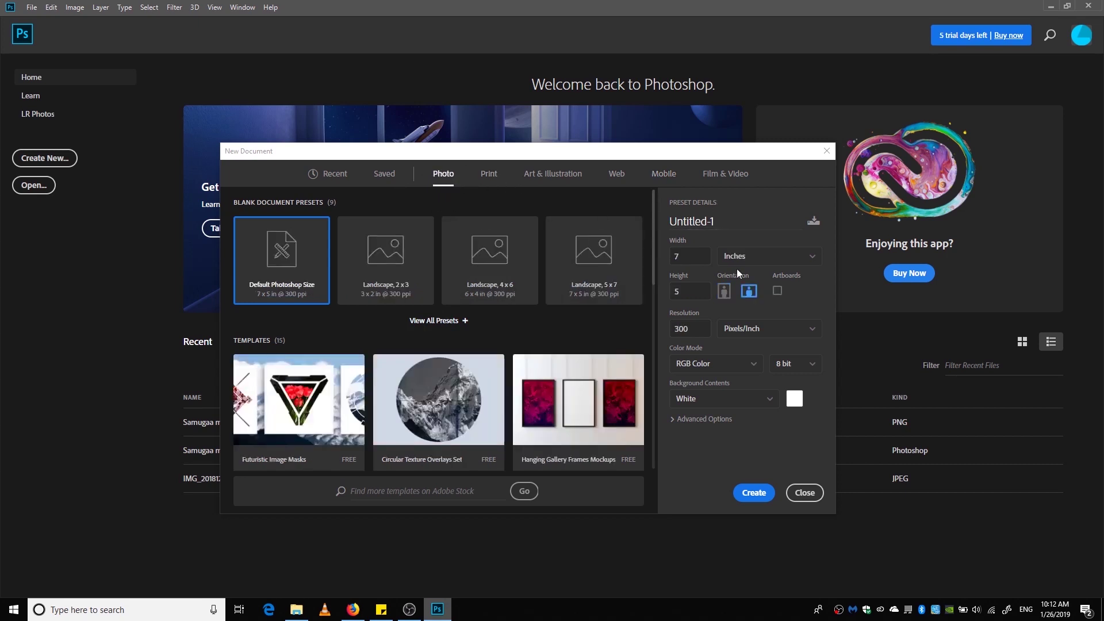
click(480, 175)
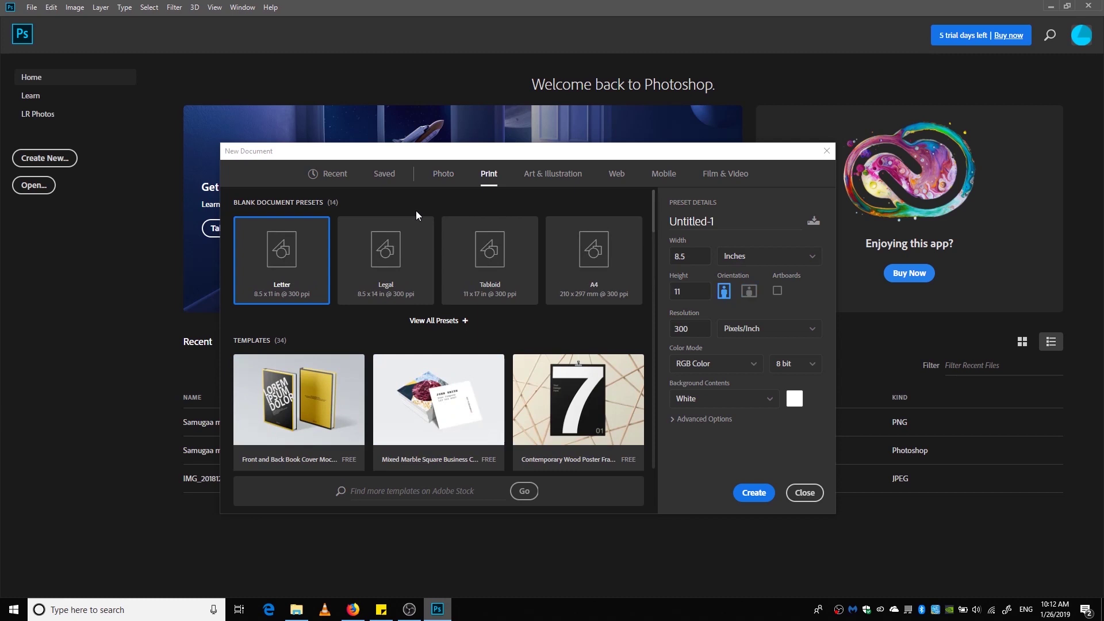
click(594, 253)
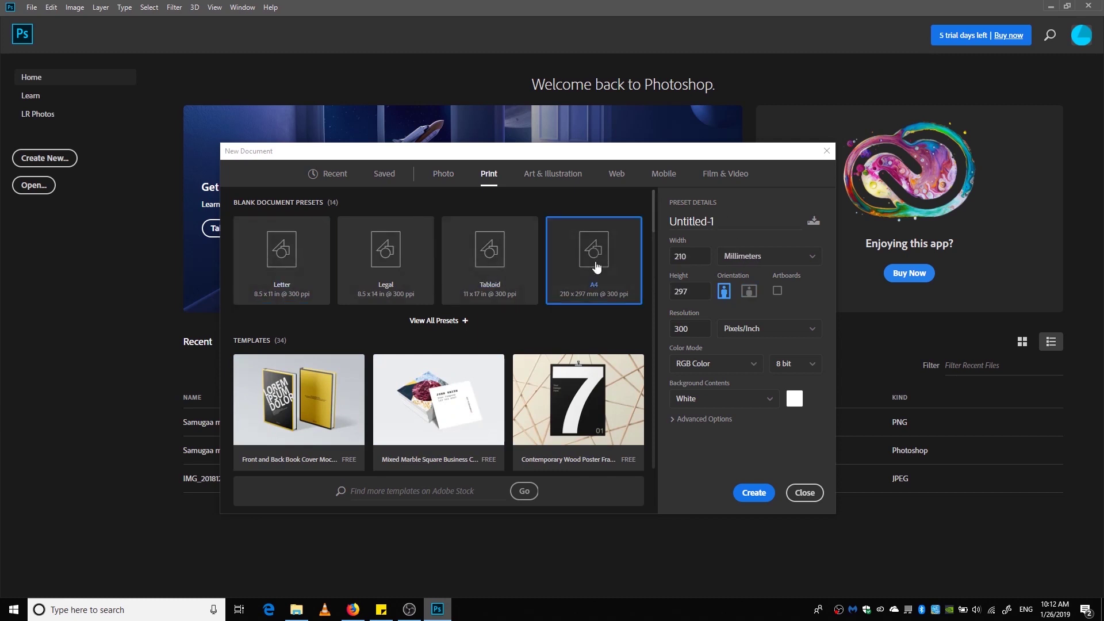
- Switch the size units to Pixels and set width and height to 1500
click(756, 262)
click(744, 274)
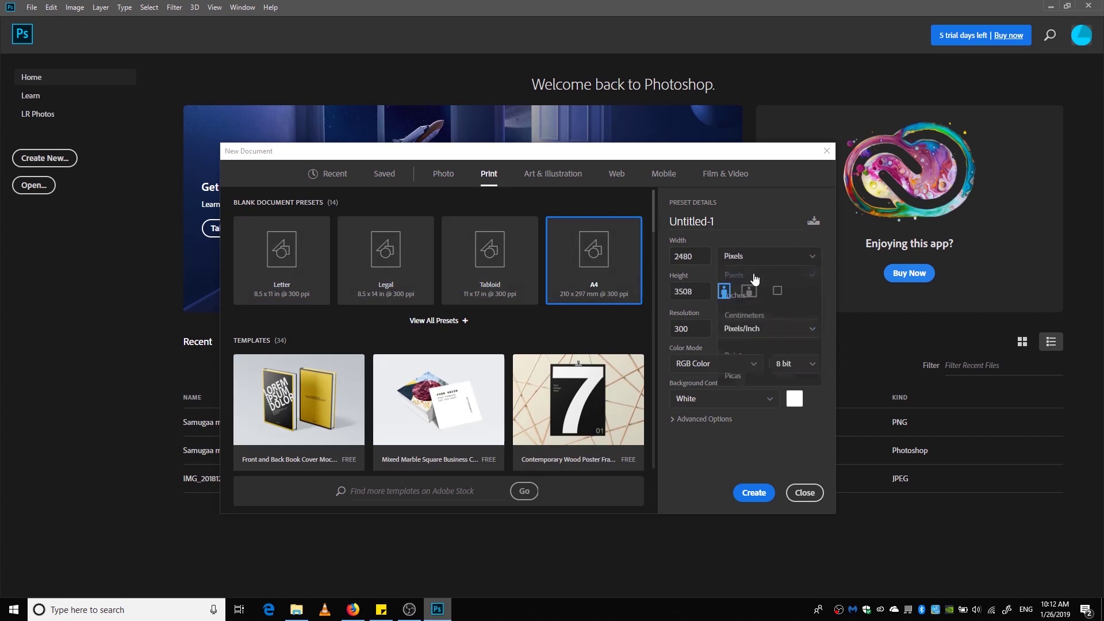
click(691, 257)
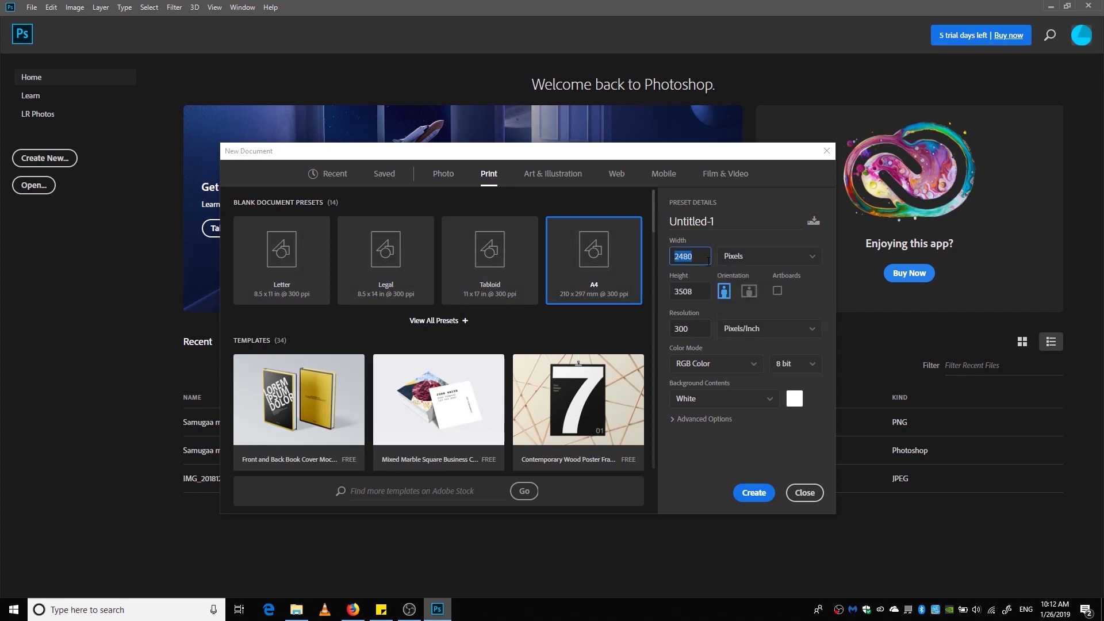
text(1500)
drag(707, 287, 662, 289)
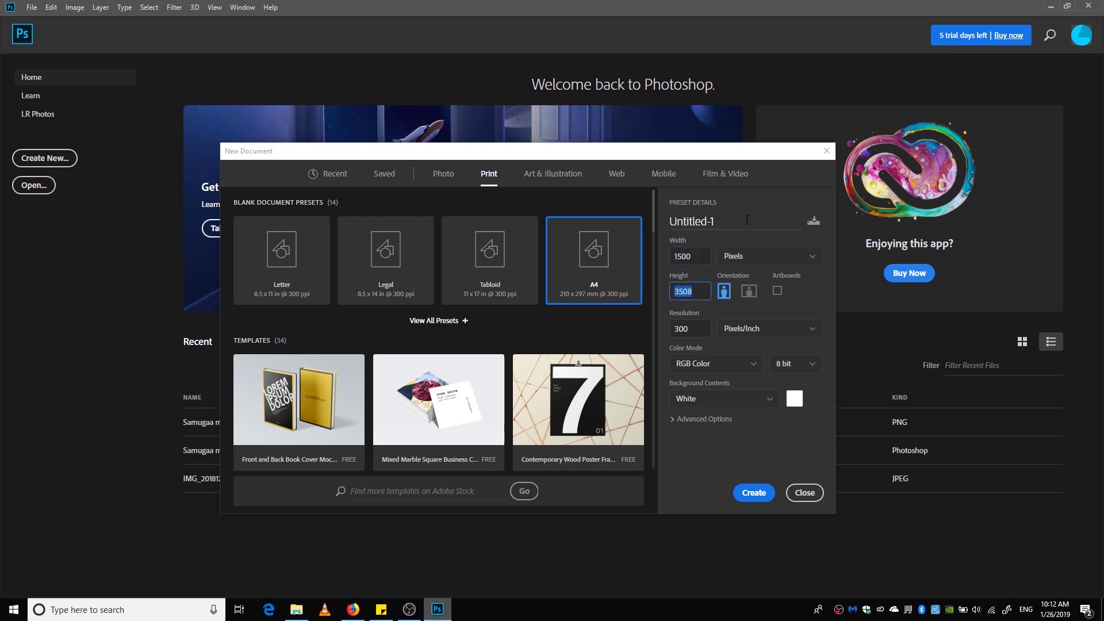
text(1500)
- Name the document 'Facebook Post', keep a White background and RGB Color, and create it
click(730, 225)
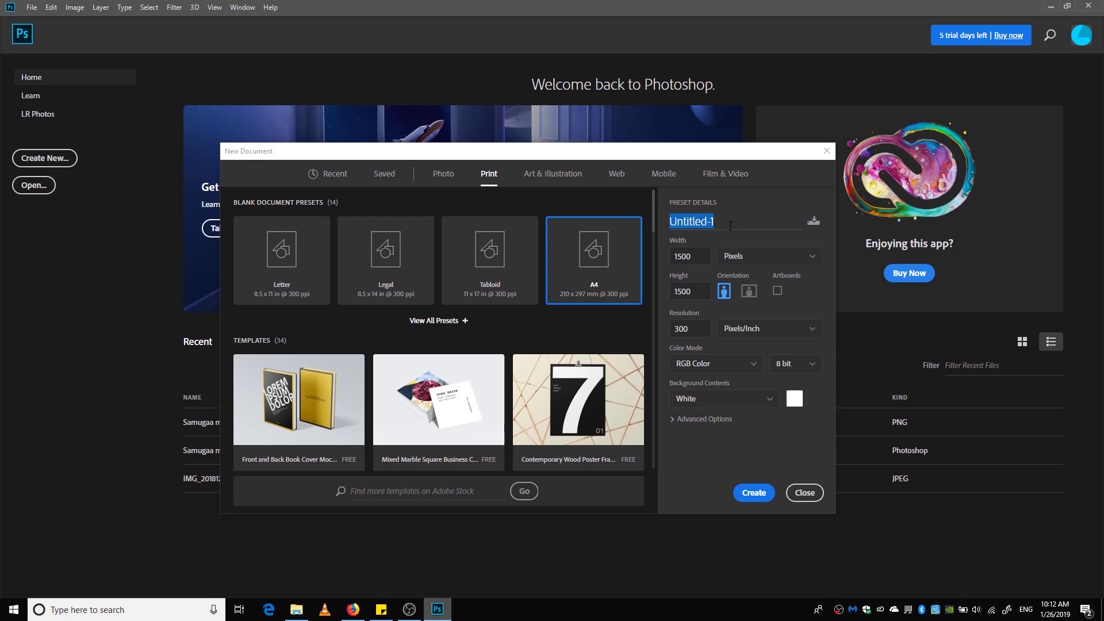
text(Face)
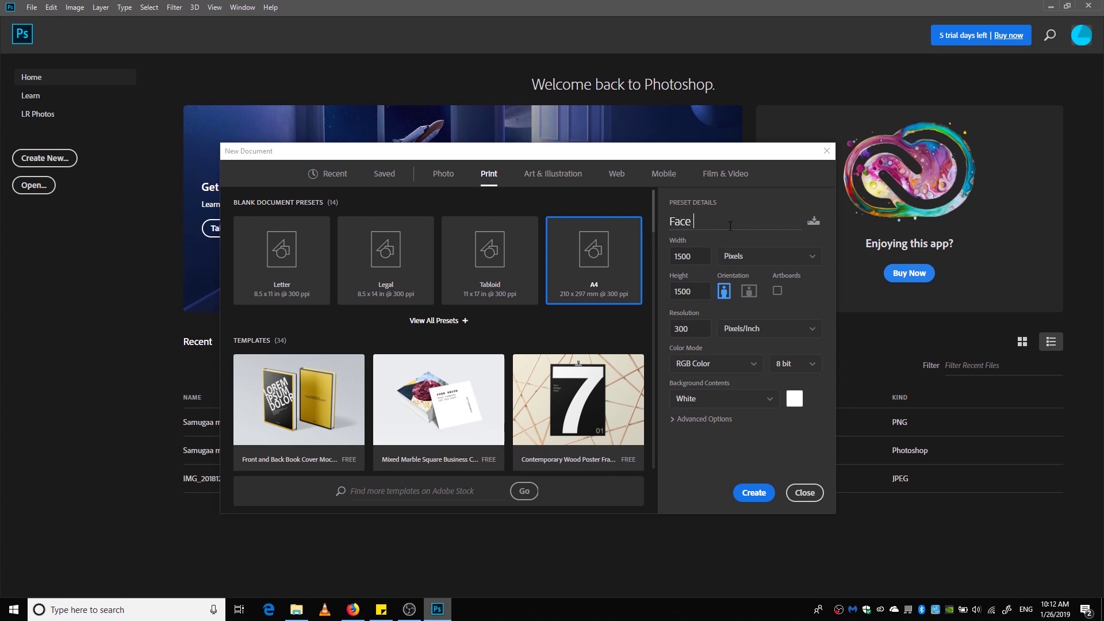
text(book Post)
click(751, 401)
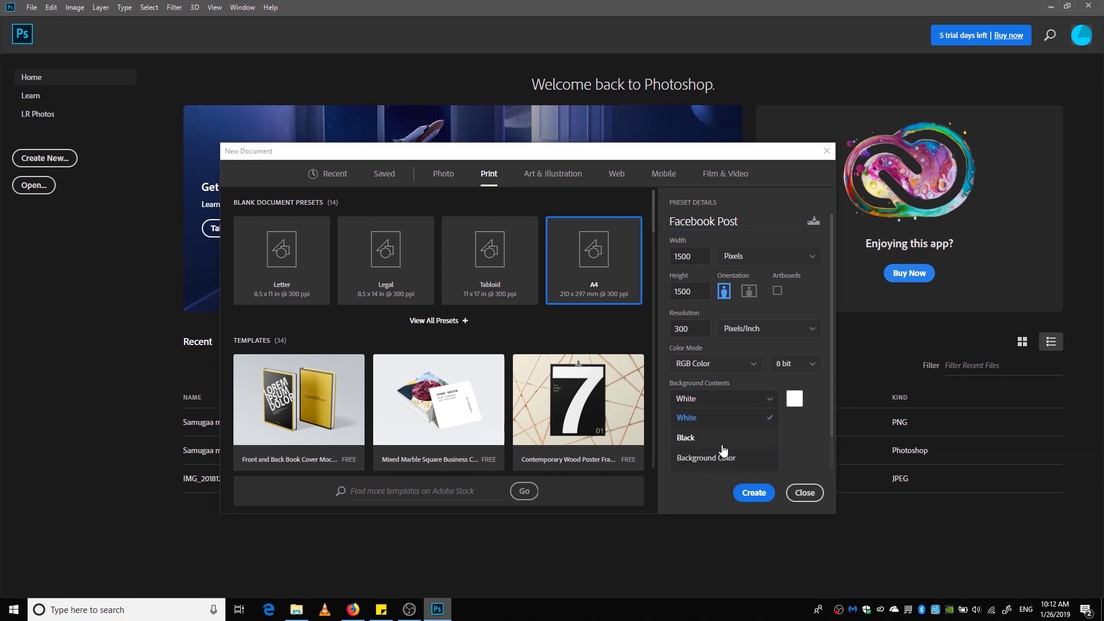
click(740, 402)
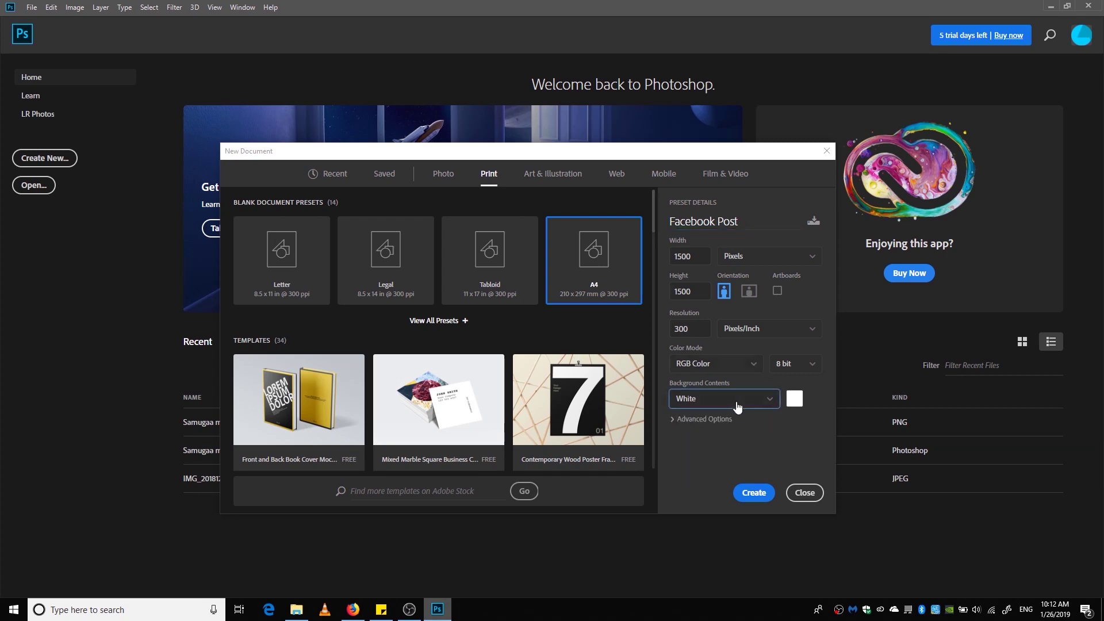
click(736, 403)
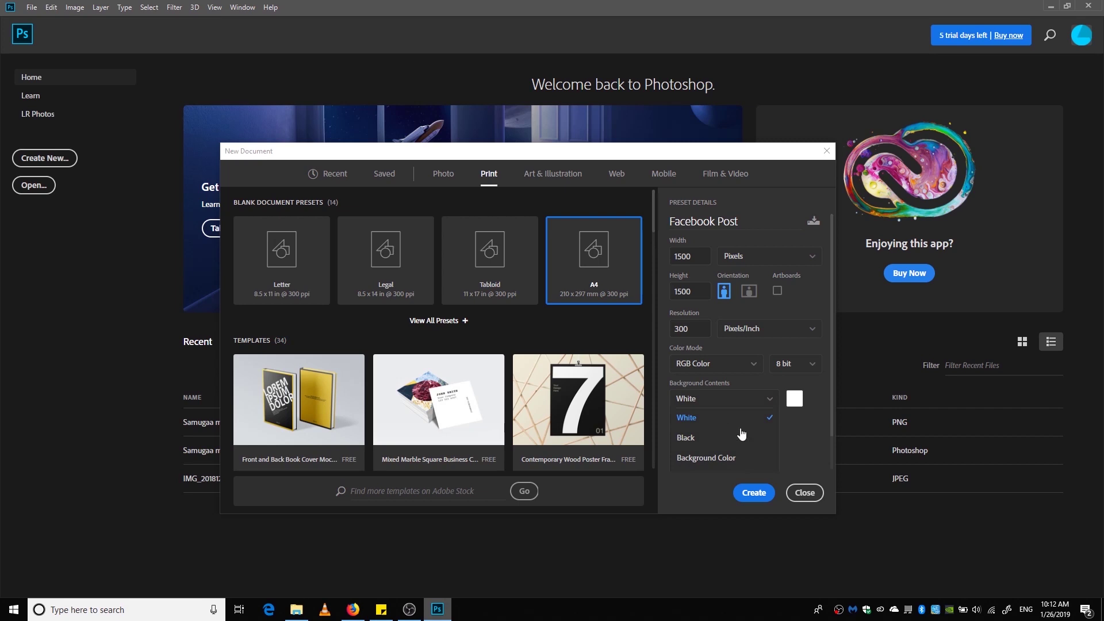
click(677, 423)
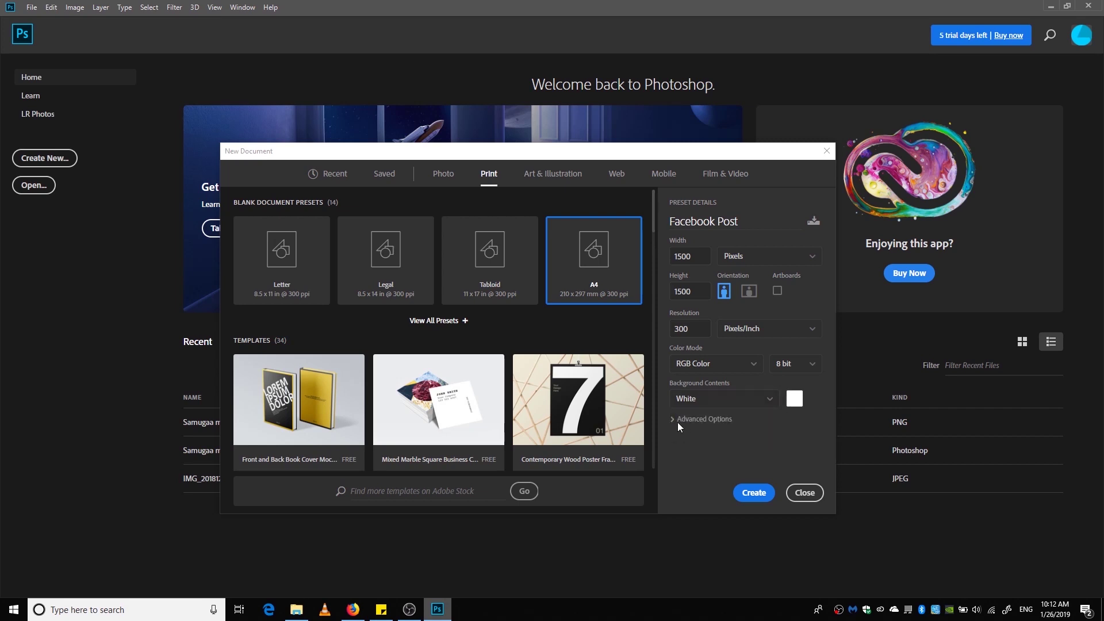
click(671, 420)
click(672, 420)
click(705, 364)
click(768, 341)
click(745, 498)
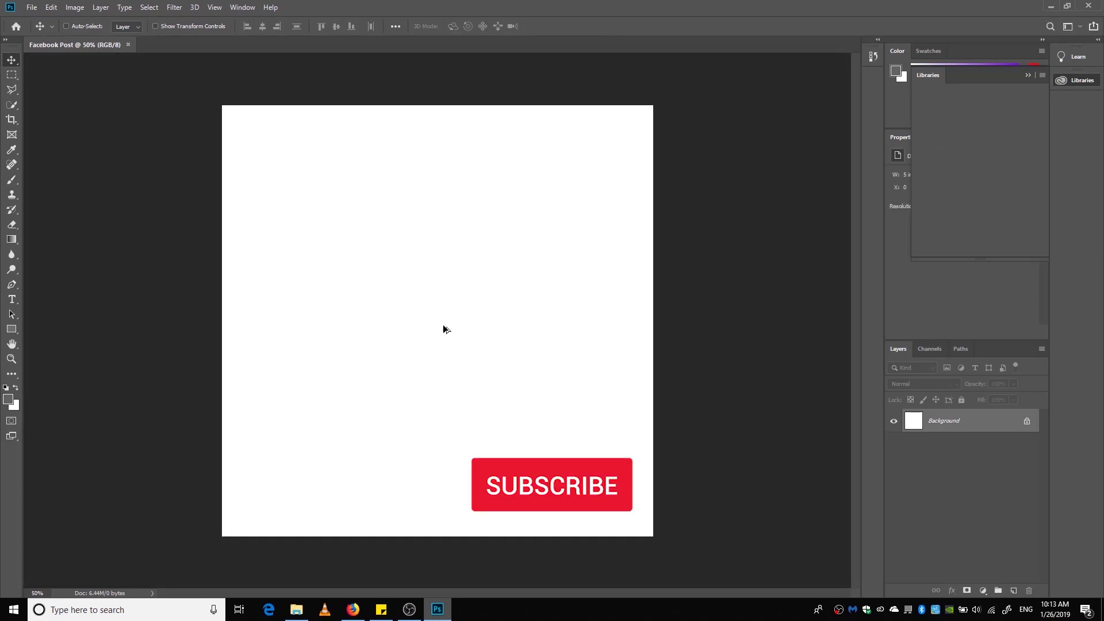
- Set the canvas view to 50%, close the Libraries panel and collapse the far-right column to icons
key(ctrl+0)
key(ctrl+minus)
click(1076, 80)
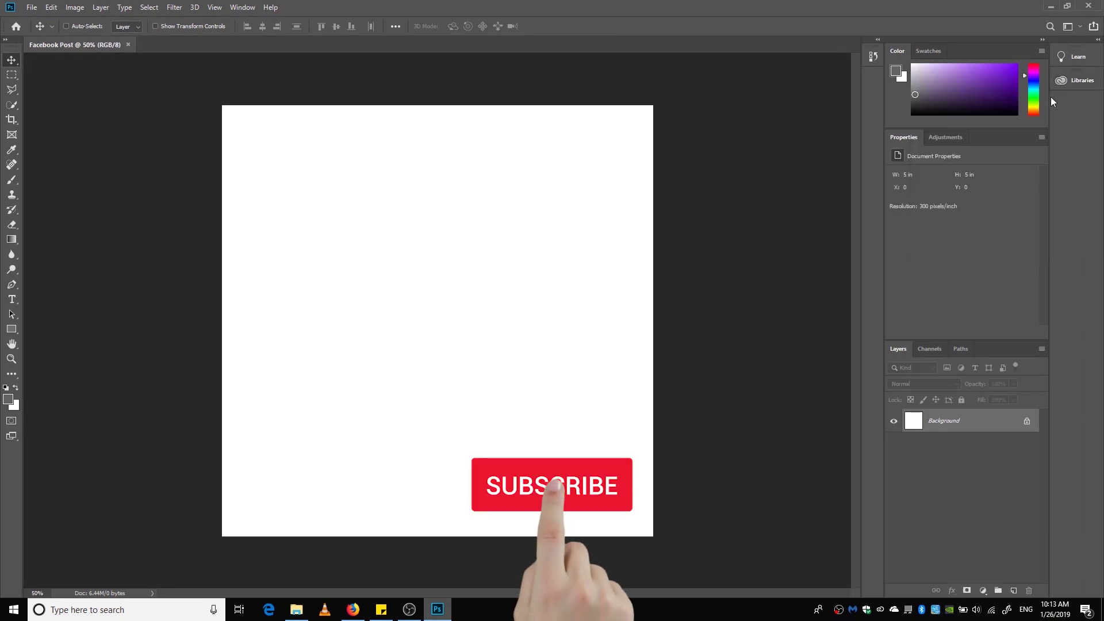
drag(1051, 97, 1082, 95)
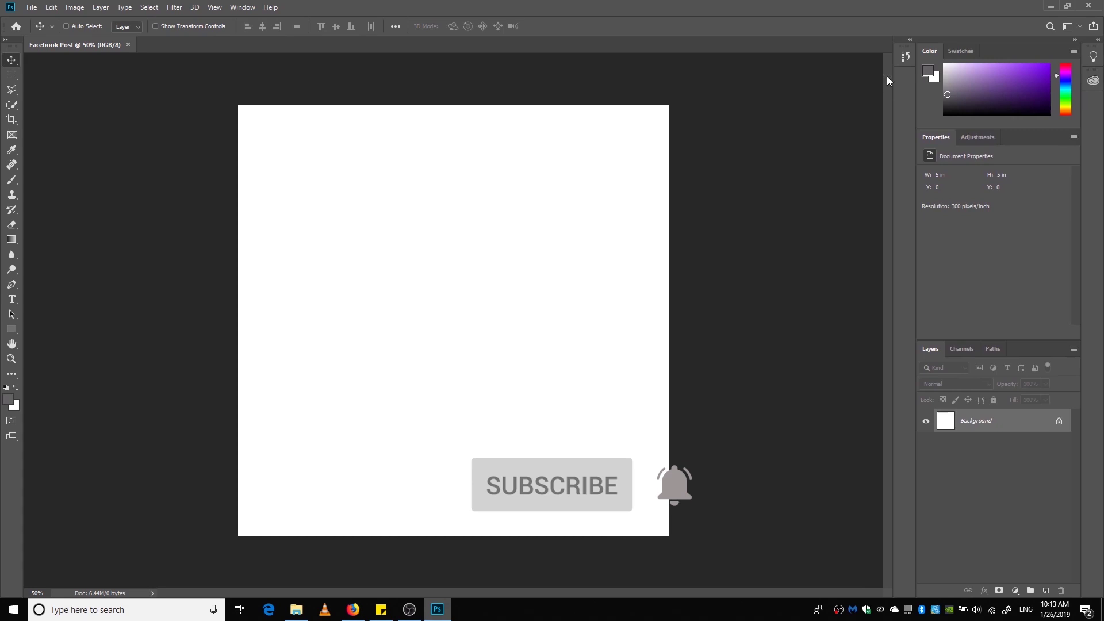
- Open the Character panel and dock it above the Layers panel
click(242, 8)
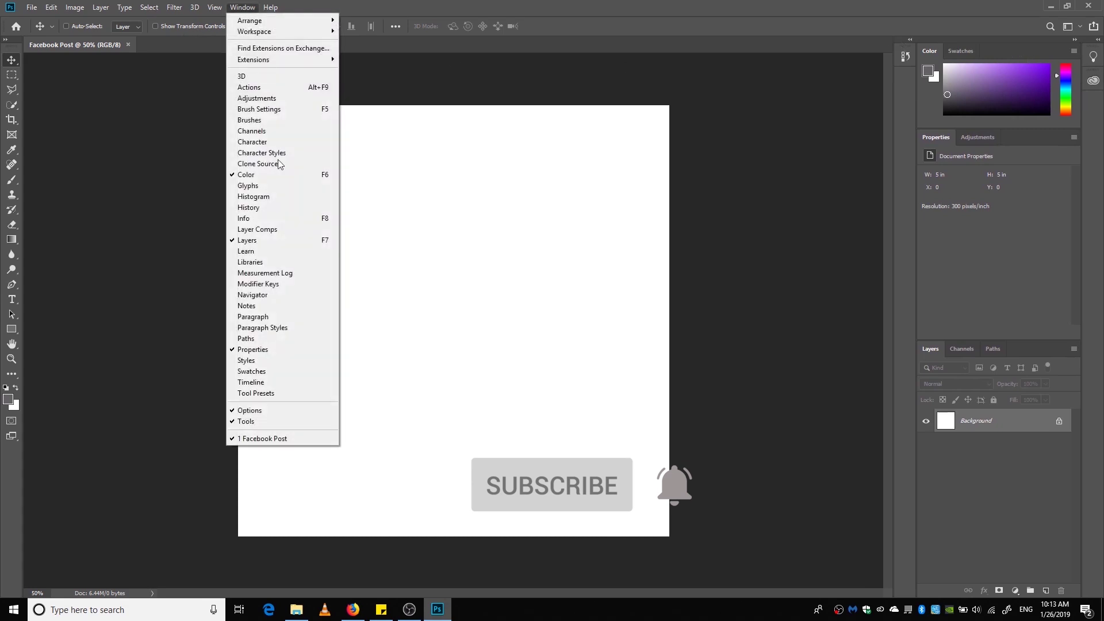
click(1011, 349)
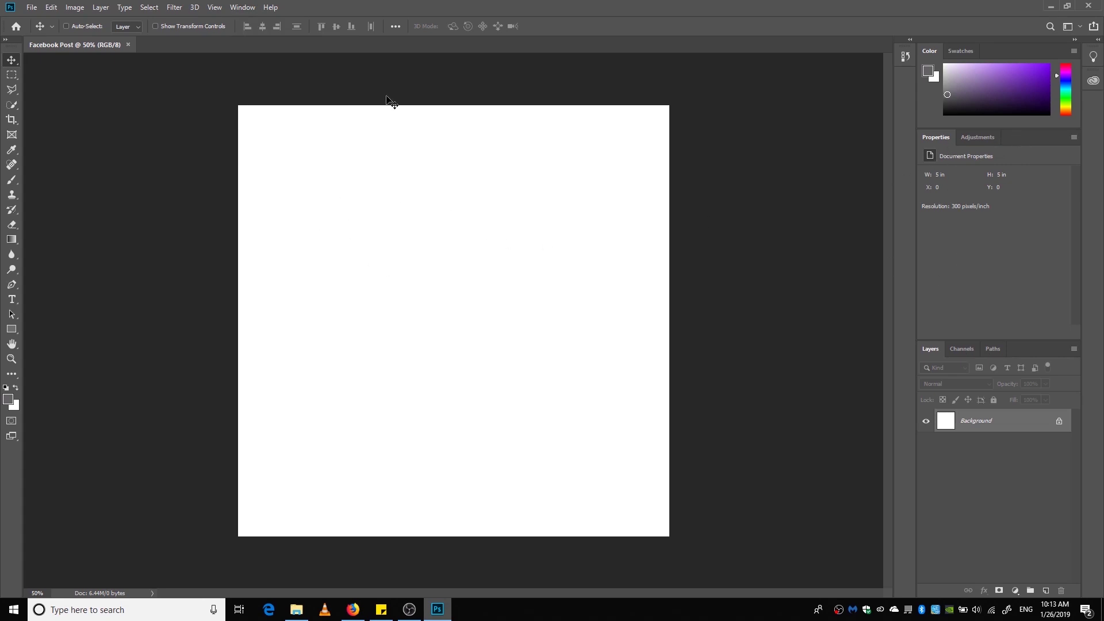
click(241, 9)
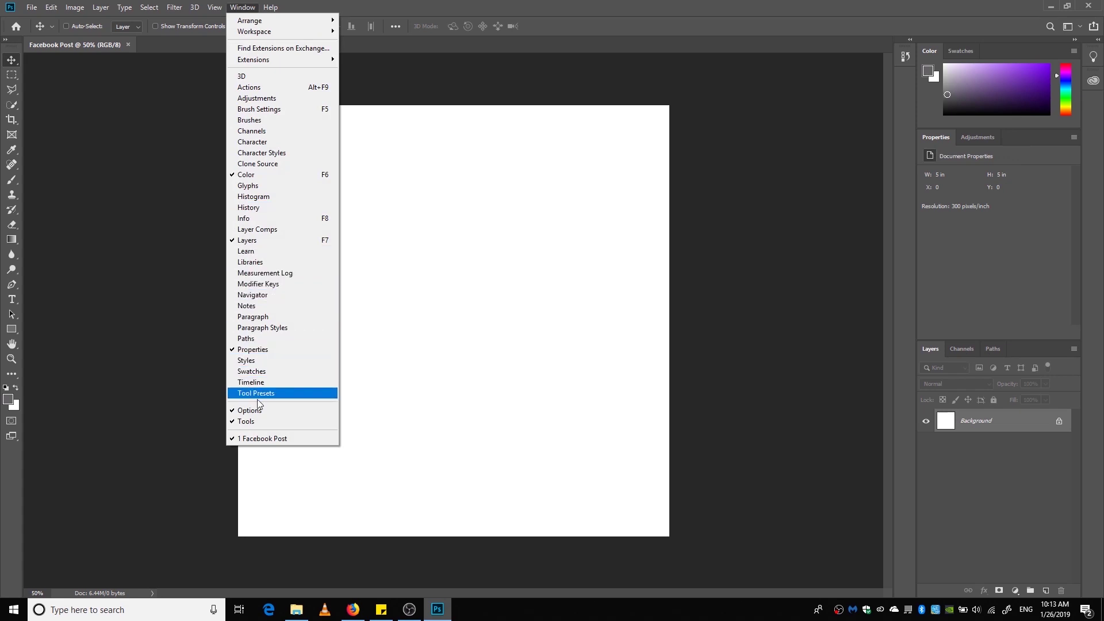
click(251, 143)
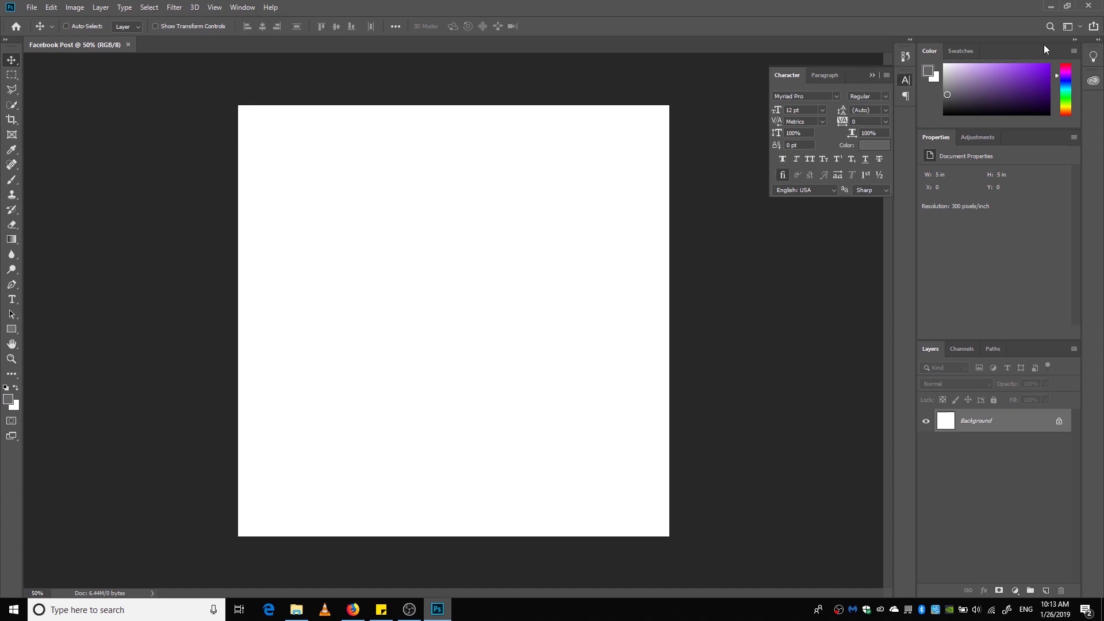
click(906, 80)
drag(959, 299, 1001, 263)
- Reset the Essentials workspace from the workspace switcher
click(1081, 29)
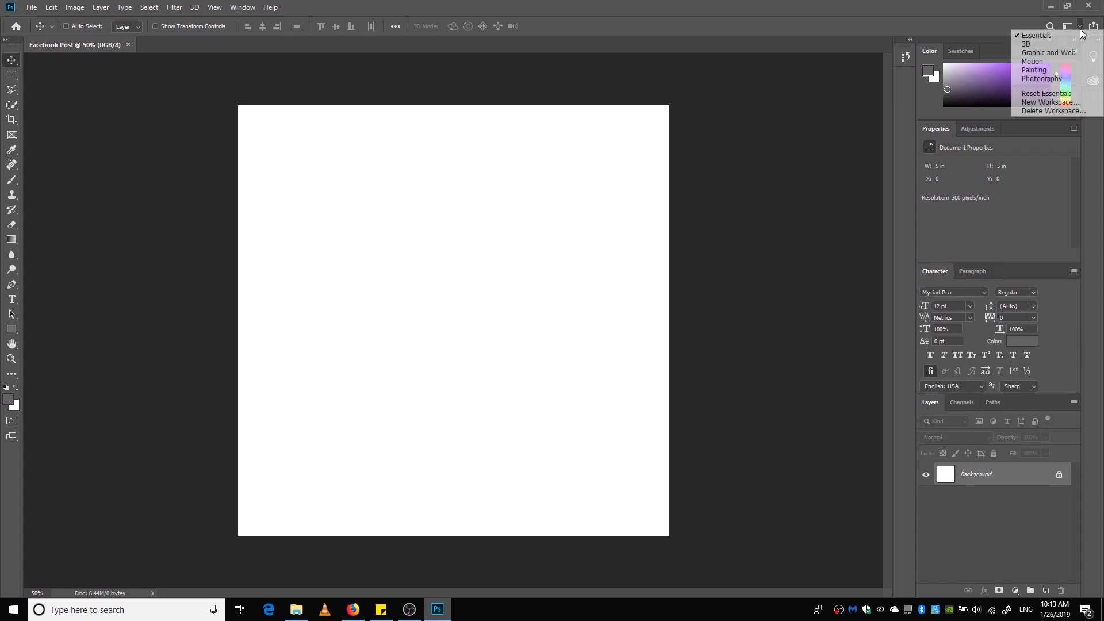
click(937, 11)
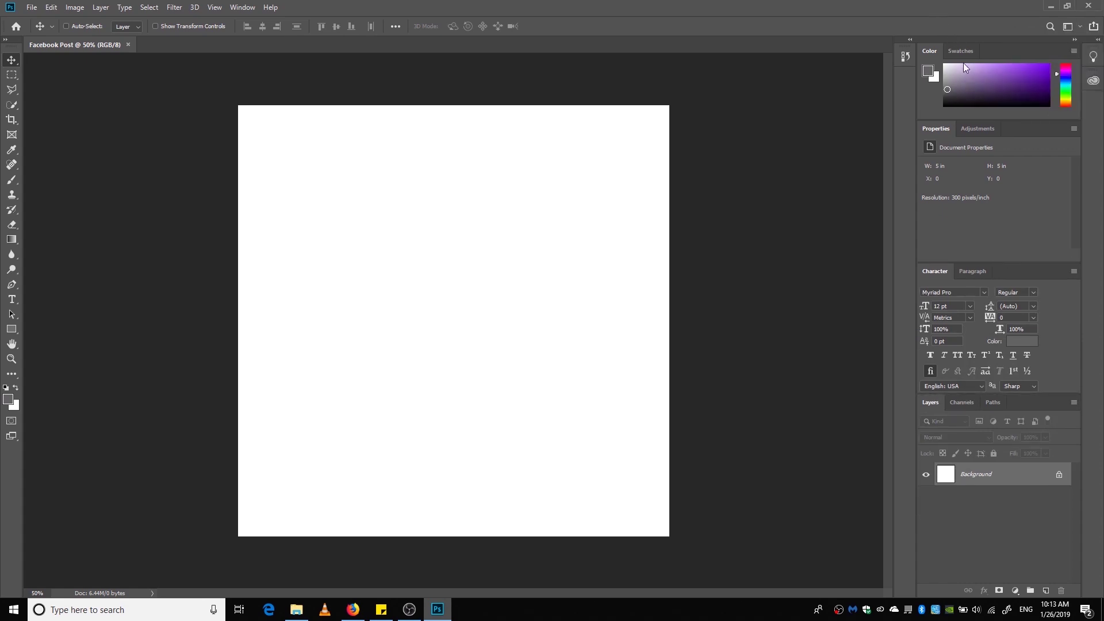
click(1082, 29)
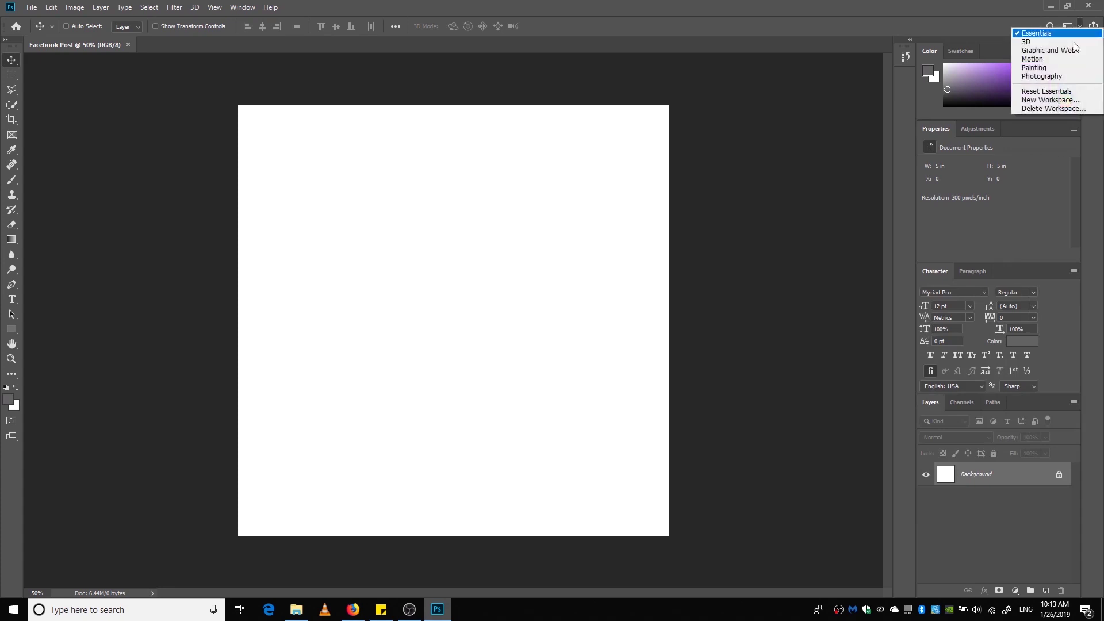
click(1047, 91)
- Drag pexels-photo-1072179 from the Pictures 111 folder onto the Facebook Post canvas
click(297, 609)
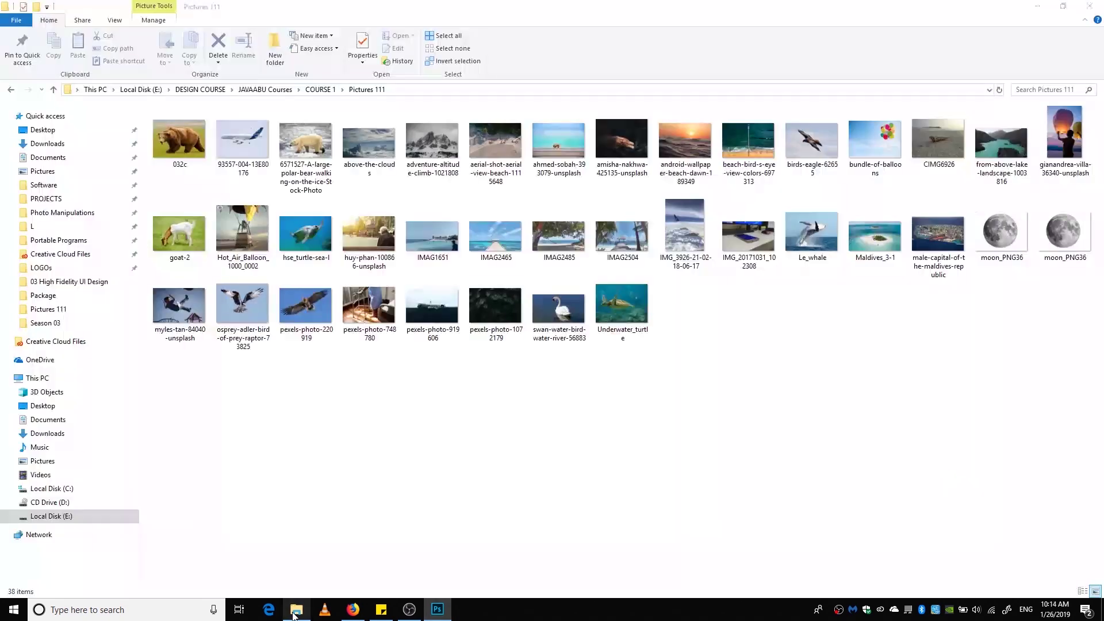
drag(611, 6, 643, 61)
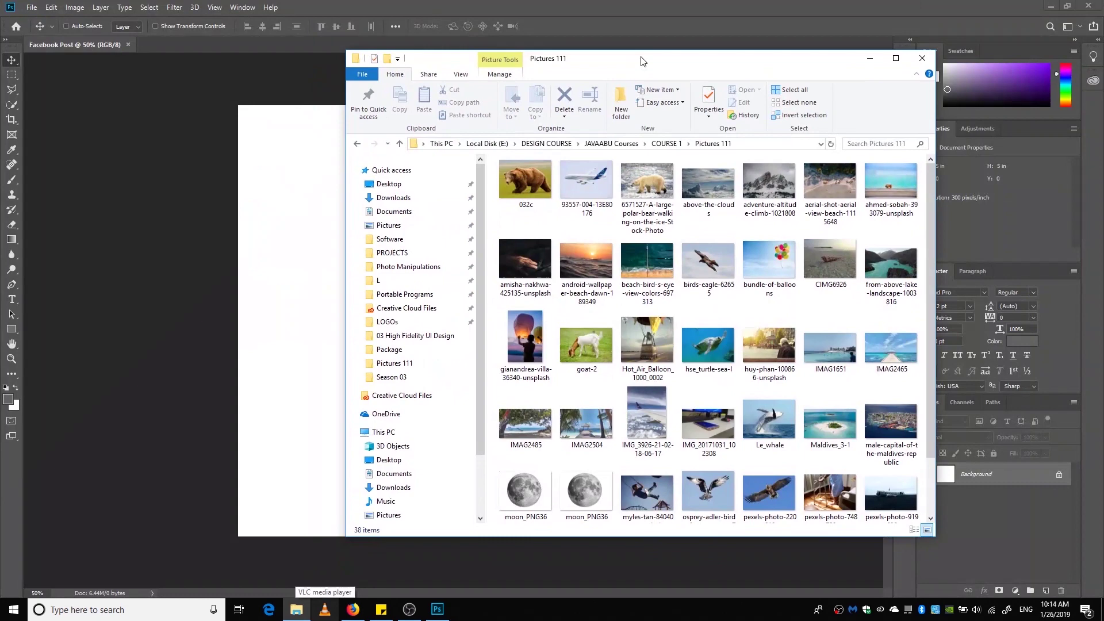
scroll(739, 261, down, 2)
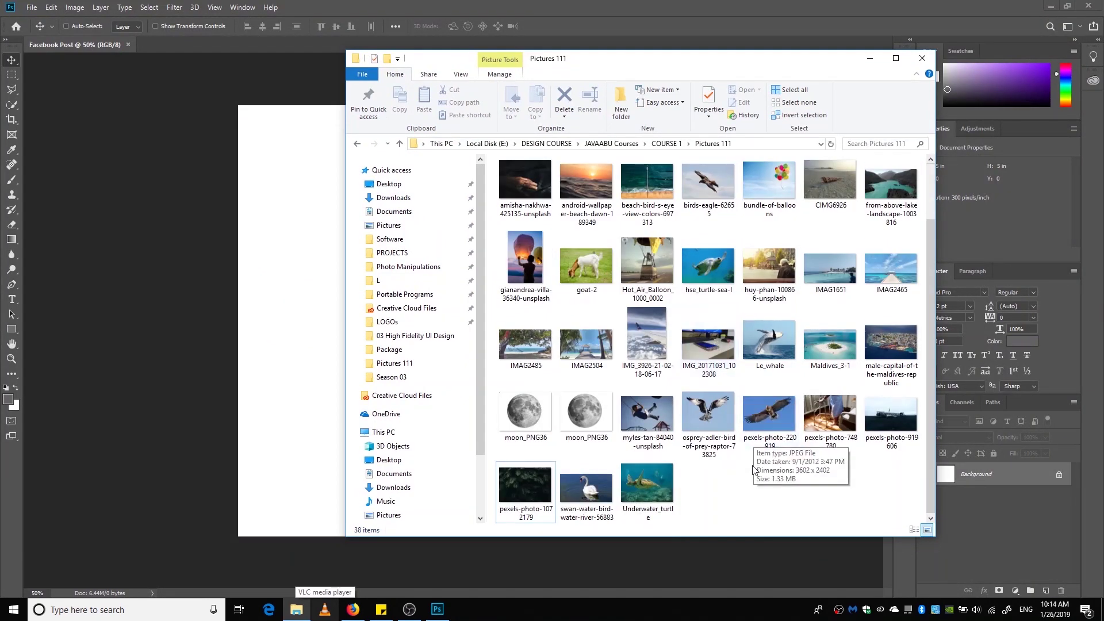
drag(537, 488, 274, 425)
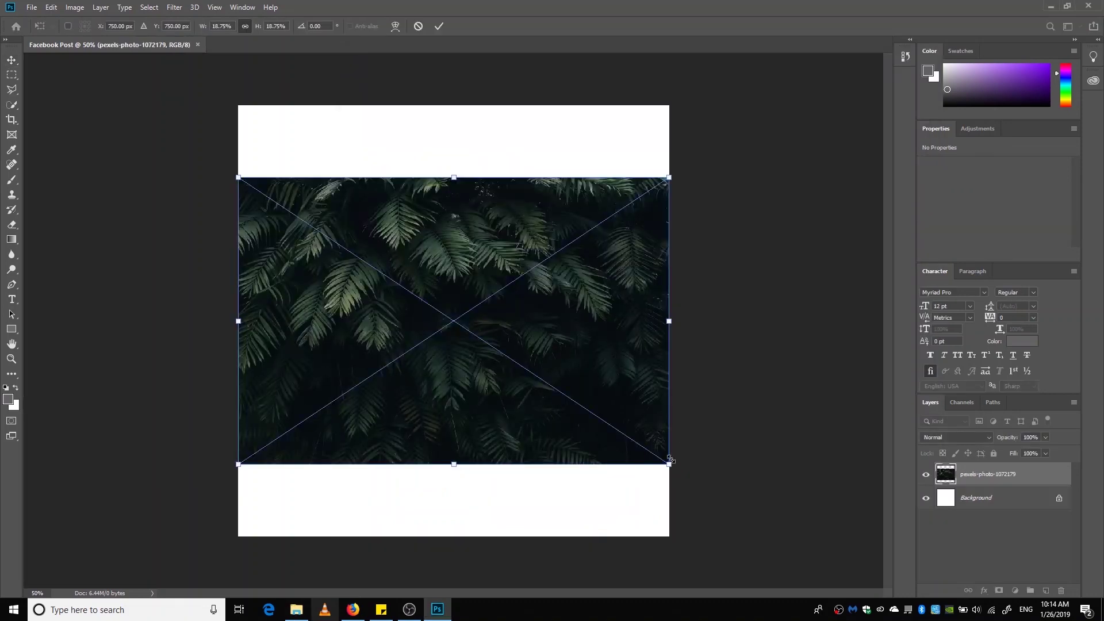
- Scale the fern photo past every canvas edge, centre it with smart guides, and commit
drag(671, 463, 707, 88)
drag(575, 268, 596, 310)
drag(729, 135, 785, 100)
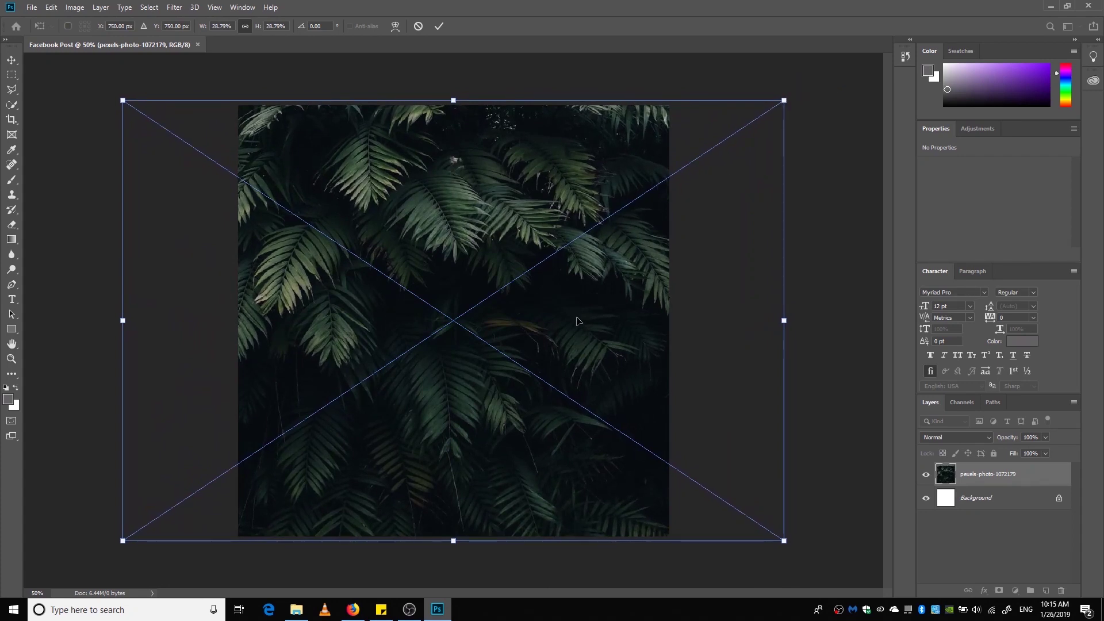
drag(579, 321, 654, 323)
key(Return)
key(ctrl+0)
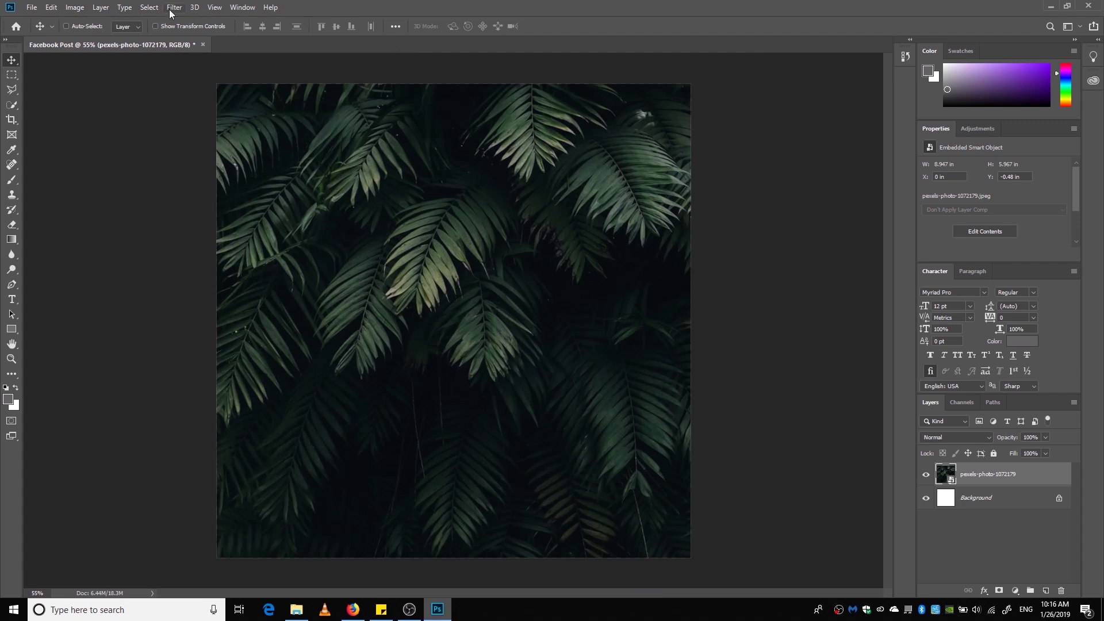
- Apply a Camera Raw filter with Temperature -6, Tint -38 and reduced Contrast
click(173, 8)
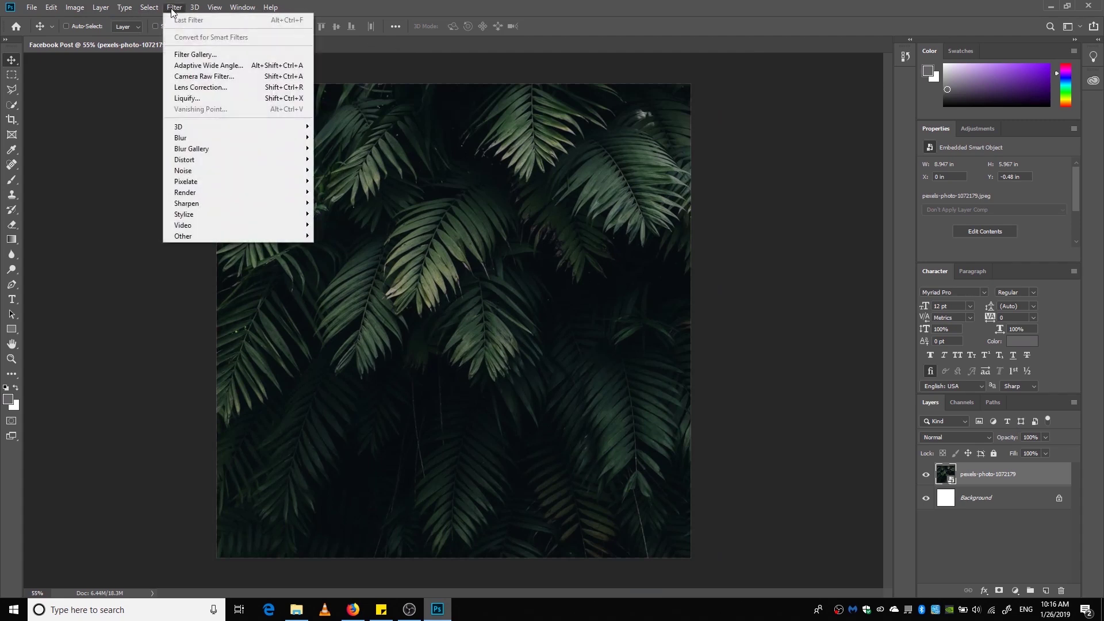
click(190, 78)
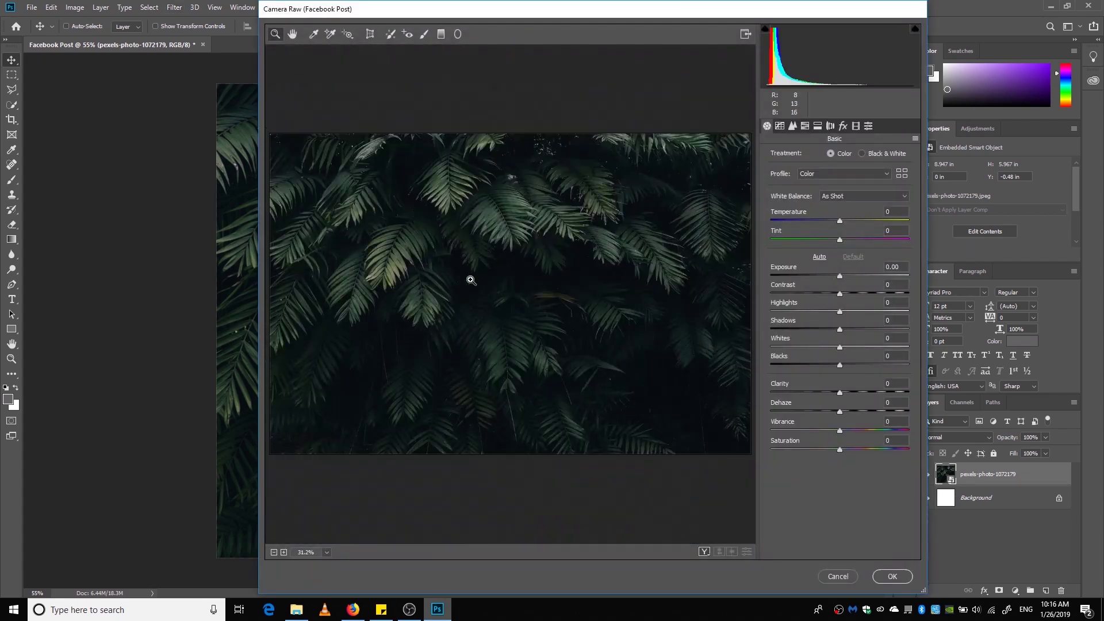
click(470, 280)
click(471, 281)
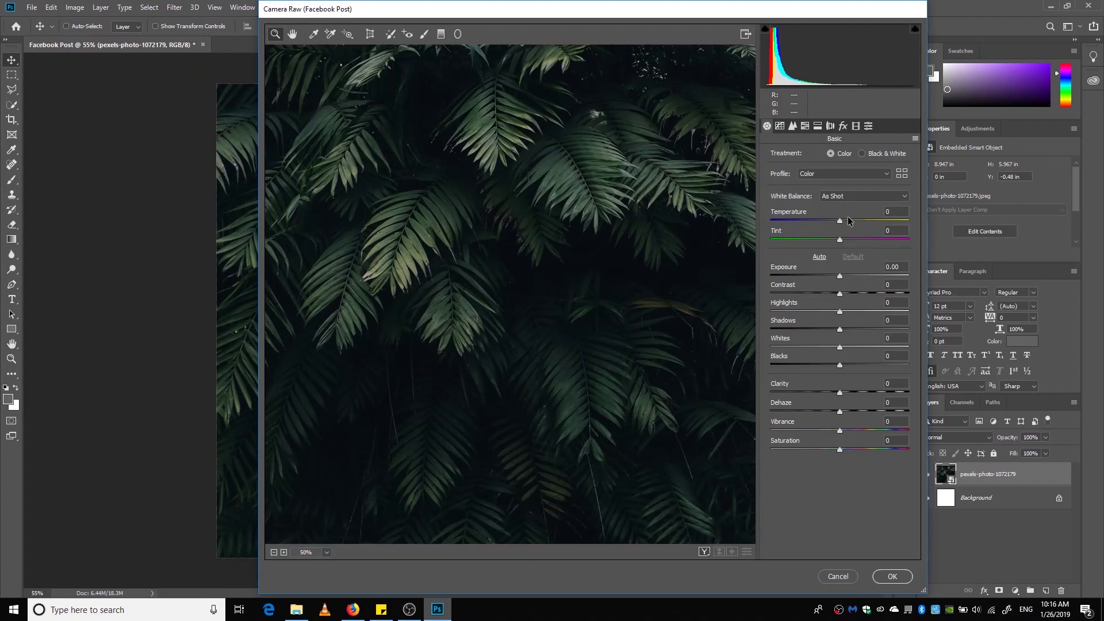
mouse_move(840, 222)
mouse_down()
mouse_move(792, 227)
mouse_move(866, 226)
mouse_move(827, 226)
mouse_move(850, 225)
mouse_move(840, 228)
mouse_up()
drag(841, 240, 849, 239)
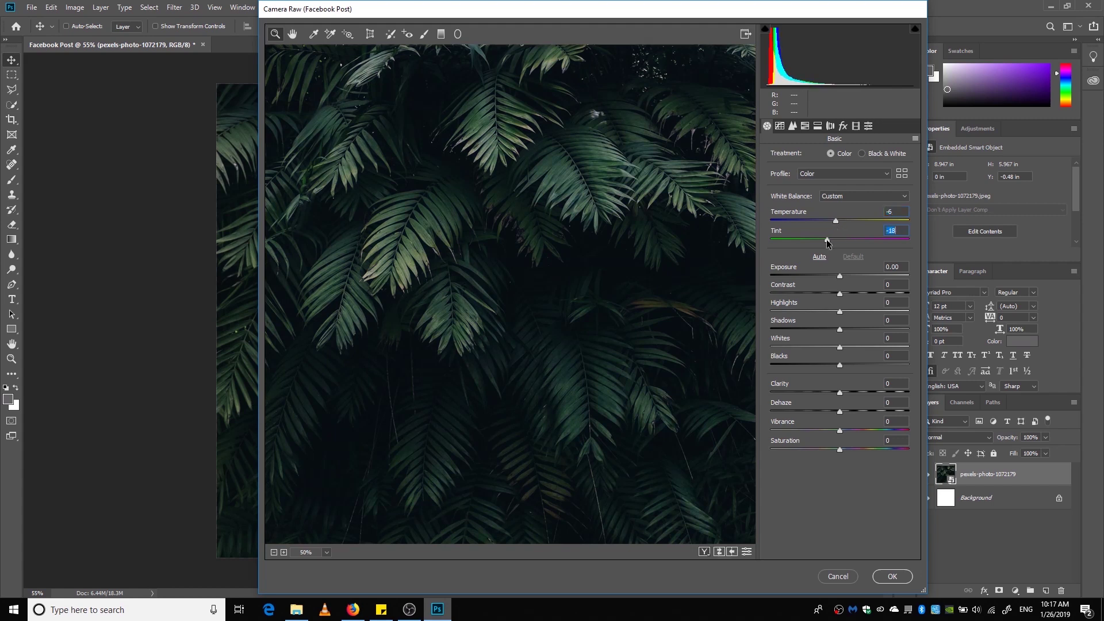
mouse_move(827, 239)
mouse_down()
mouse_move(810, 240)
mouse_move(871, 241)
mouse_move(814, 250)
mouse_up()
drag(811, 246, 813, 246)
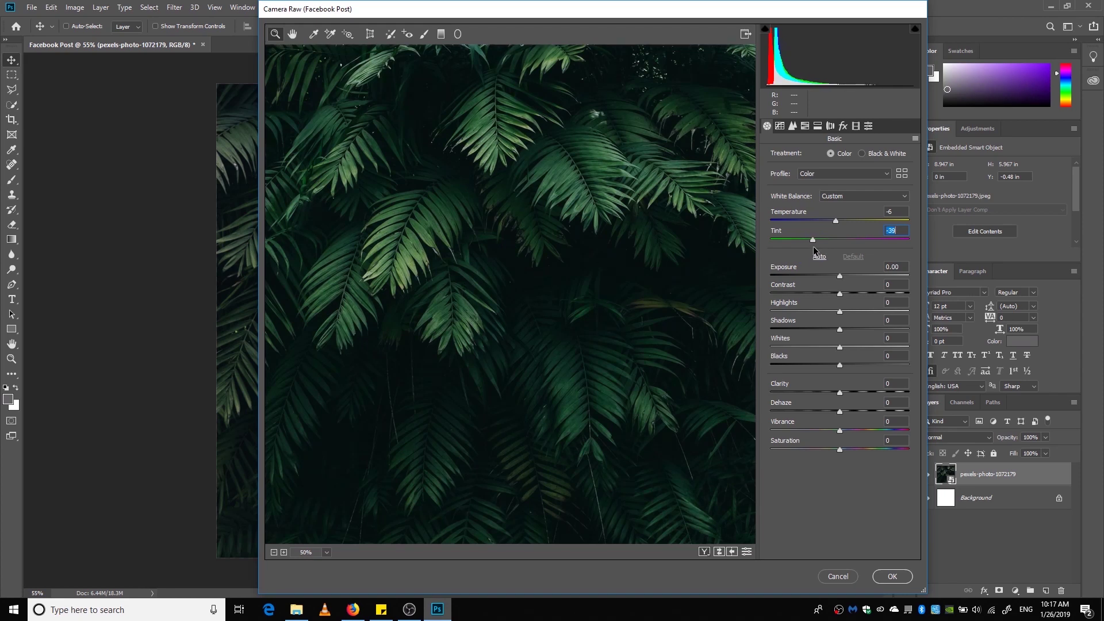
click(841, 281)
drag(841, 281, 828, 331)
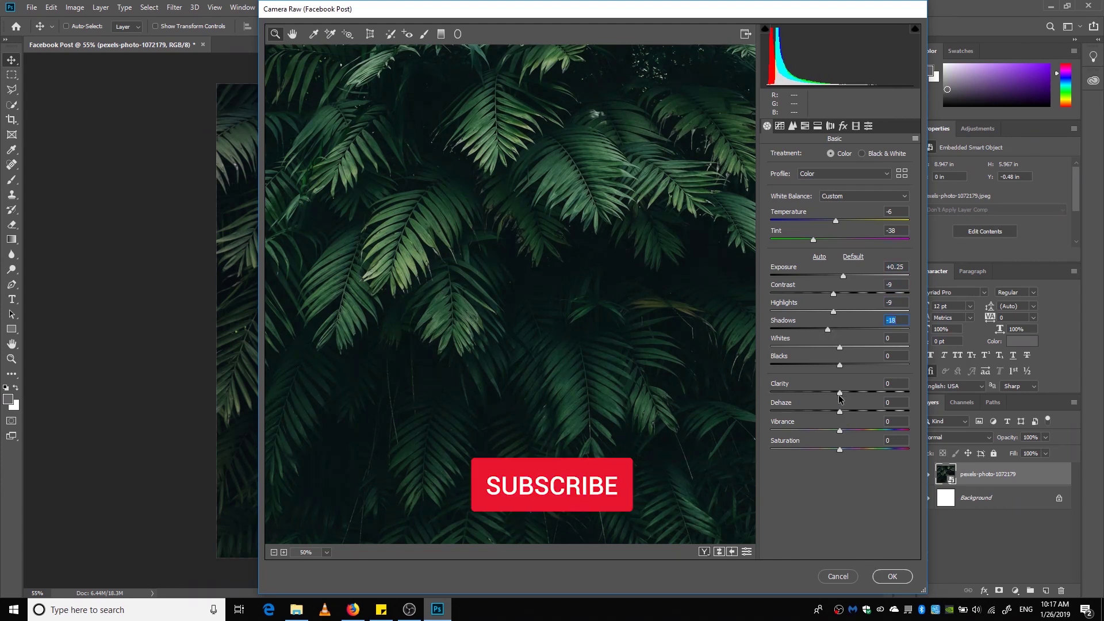
click(889, 577)
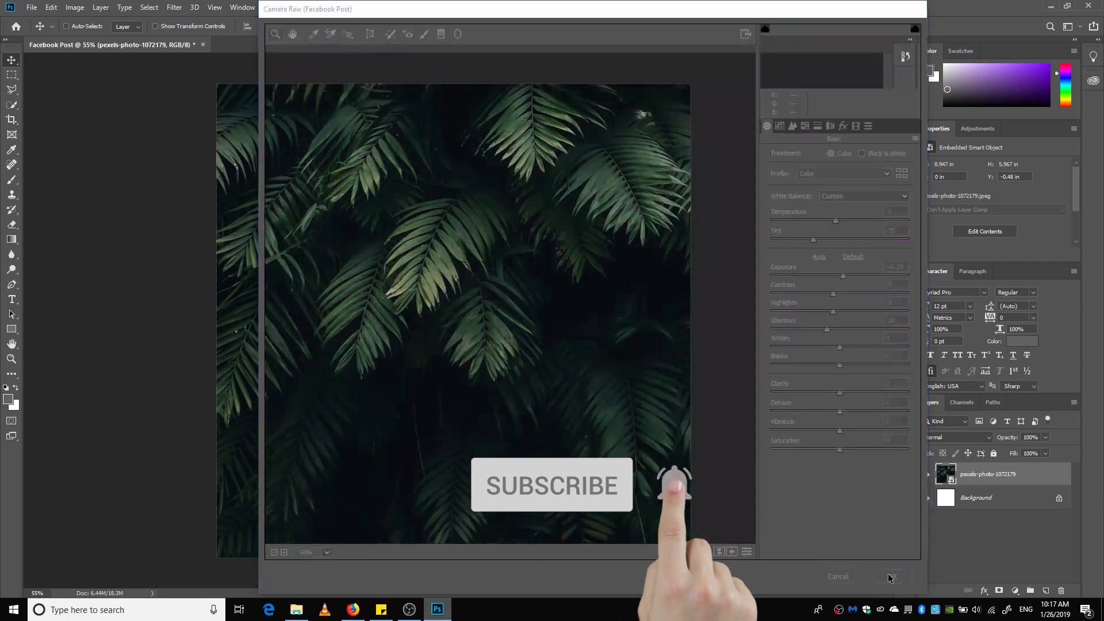
- Toggle the Camera Raw smart filter off and back on to compare, leaving it enabled
key(ctrl+plus)
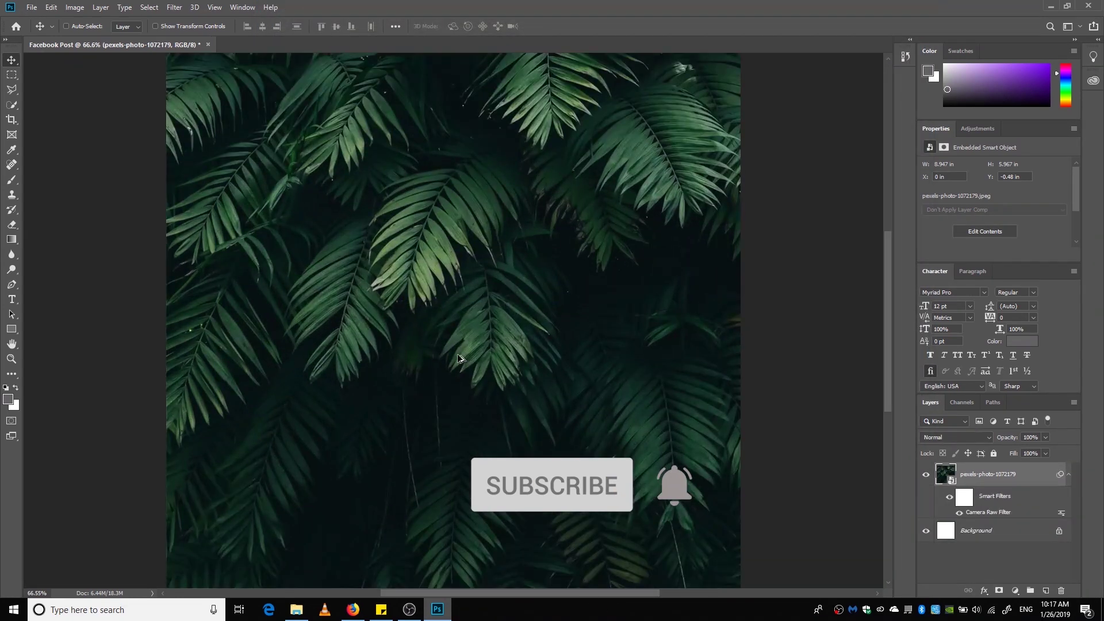
click(1069, 474)
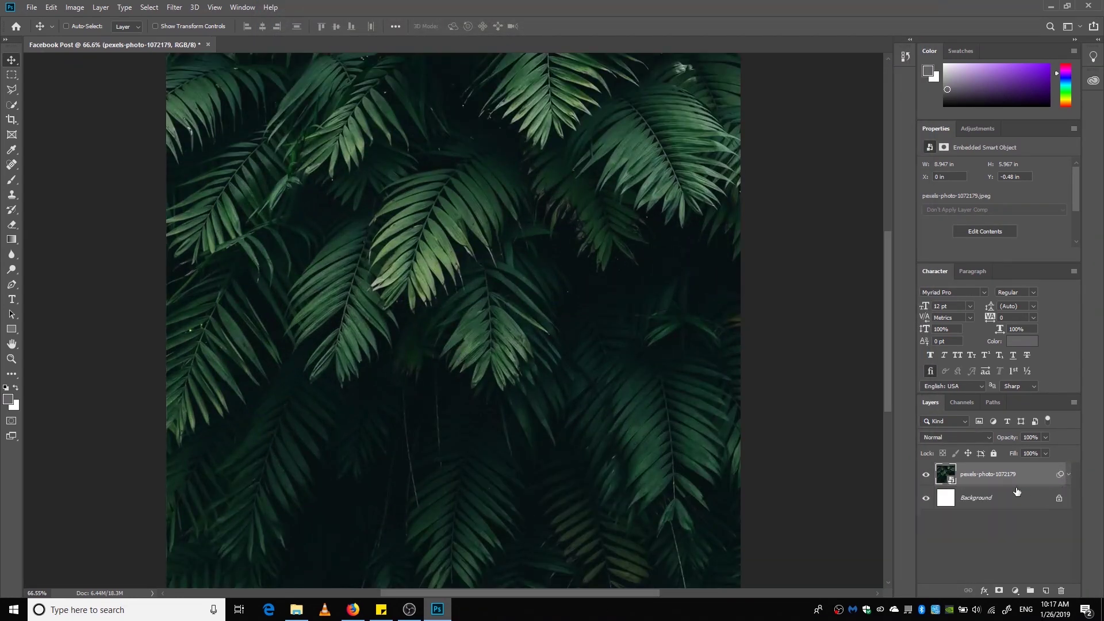
click(1068, 474)
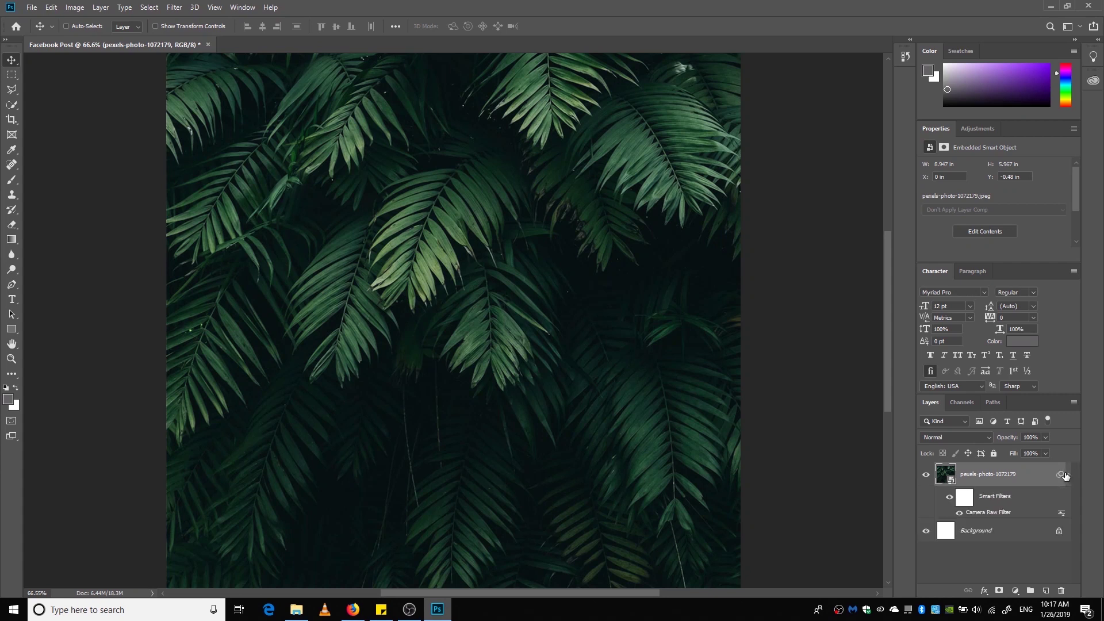
click(950, 499)
click(951, 498)
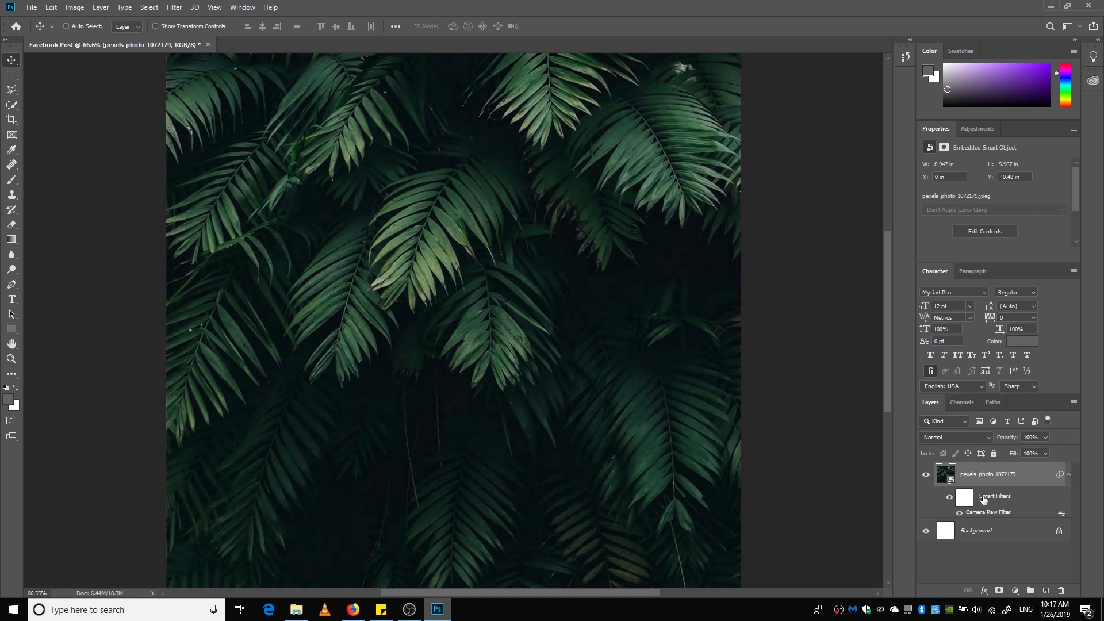
click(1068, 475)
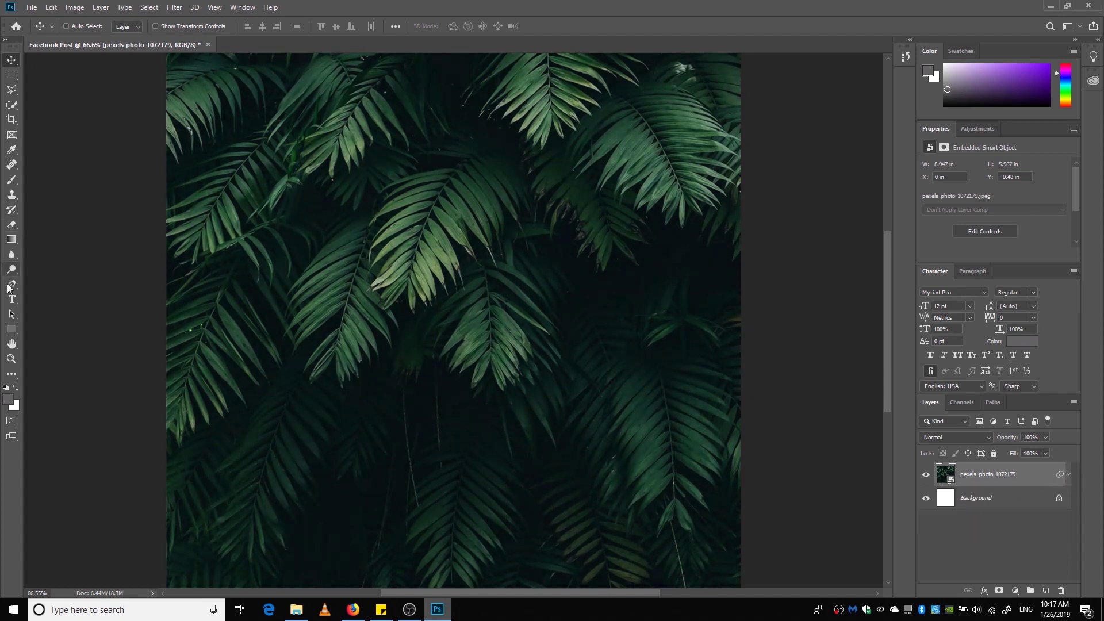
click(11, 300)
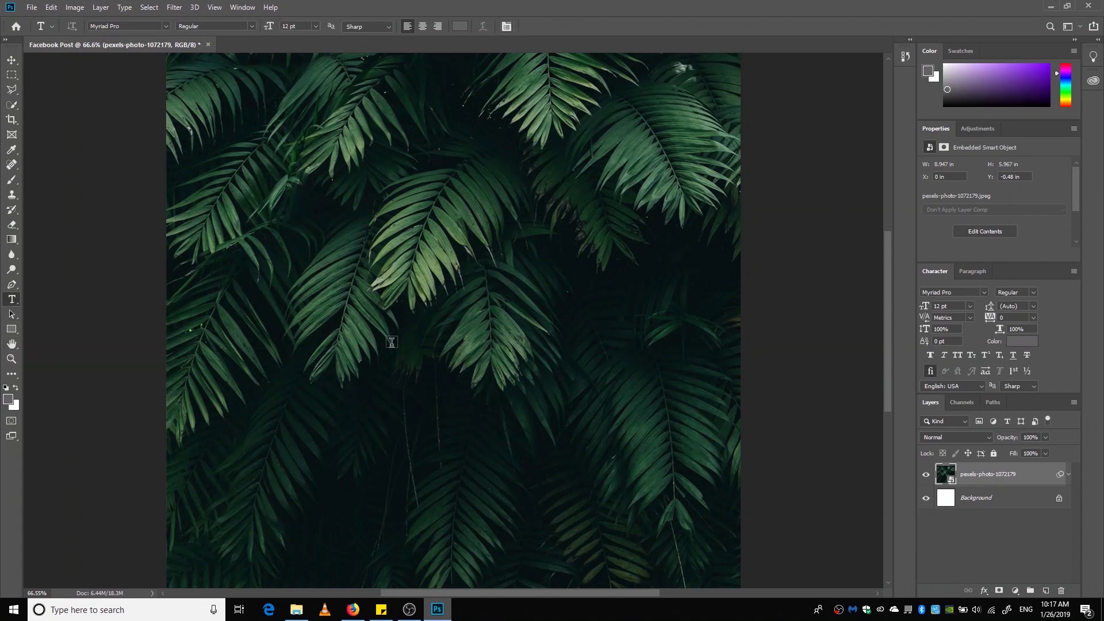
- Place a text layer near the canvas centre with placeholder 'LOREM', then reselect its text for editing
click(385, 360)
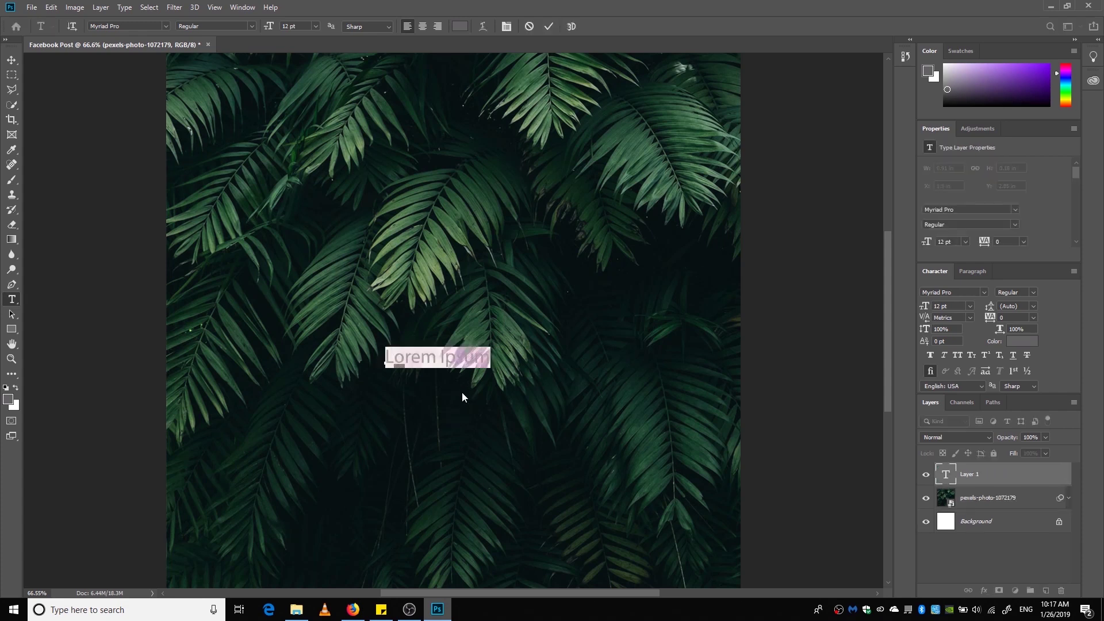
mouse_move(411, 356)
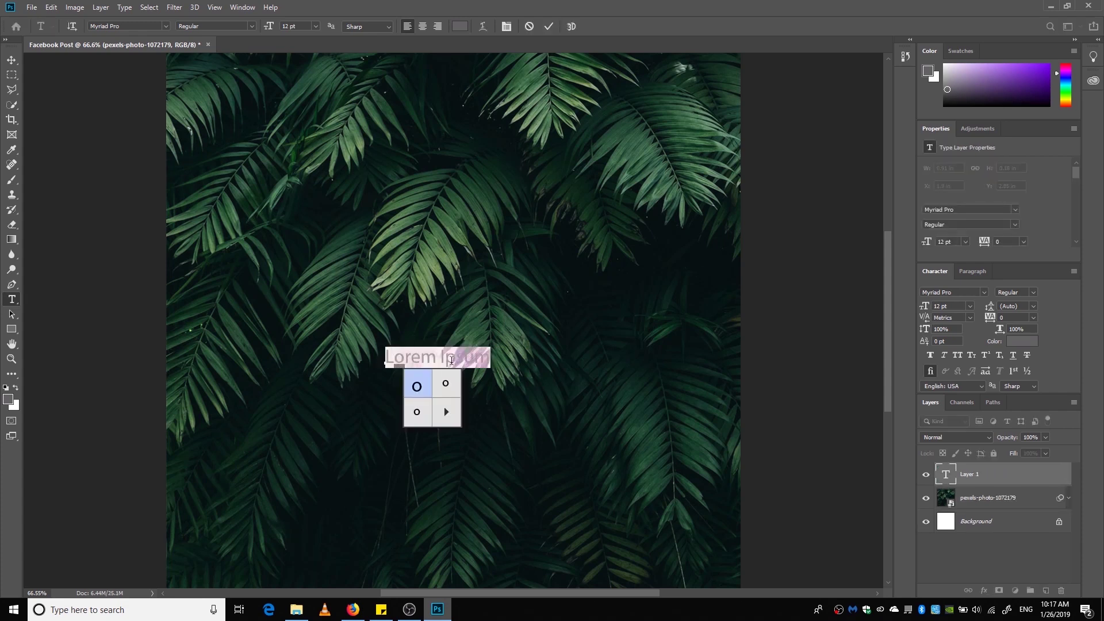
text(LOREM)
click(11, 60)
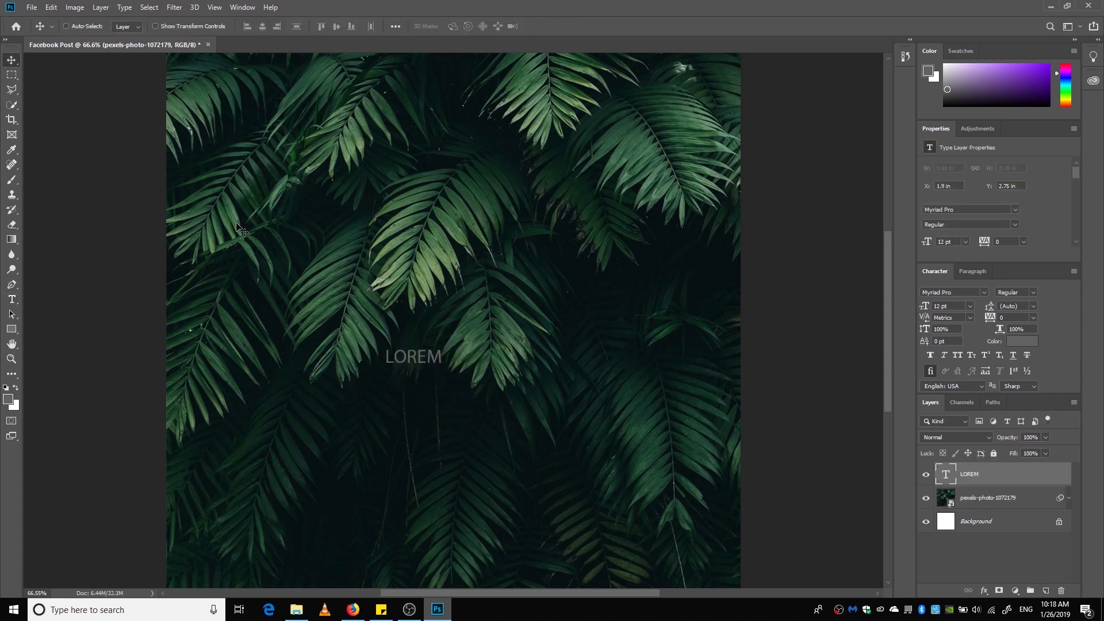
double_click(436, 359)
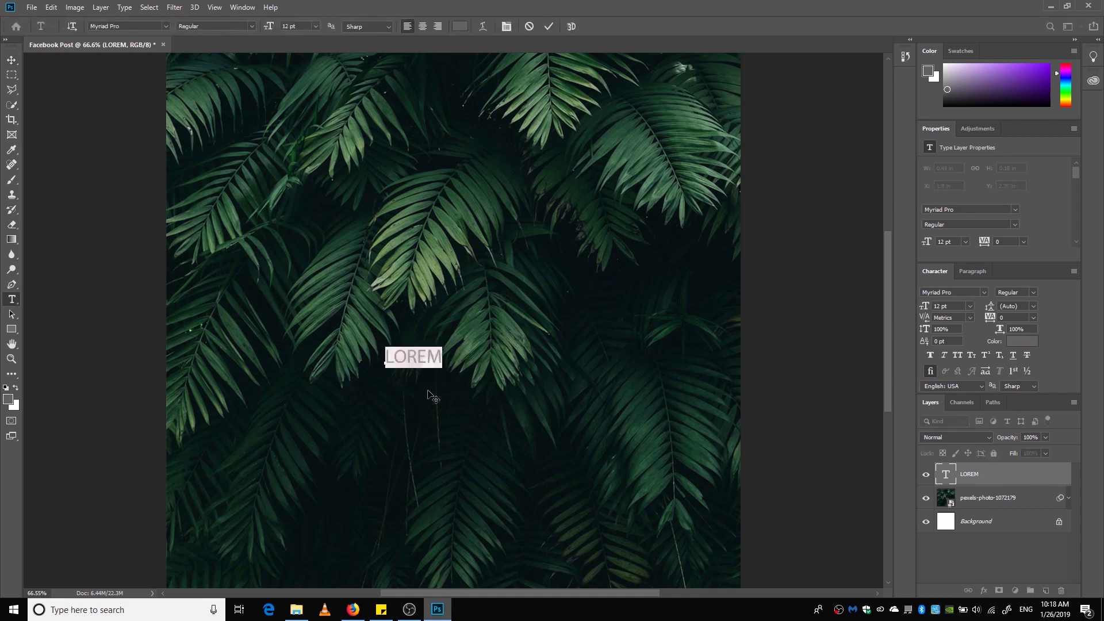
- Replace the text with 'HOPE', then scale it about 525% to 63 pt and centre it
text(HOPE)
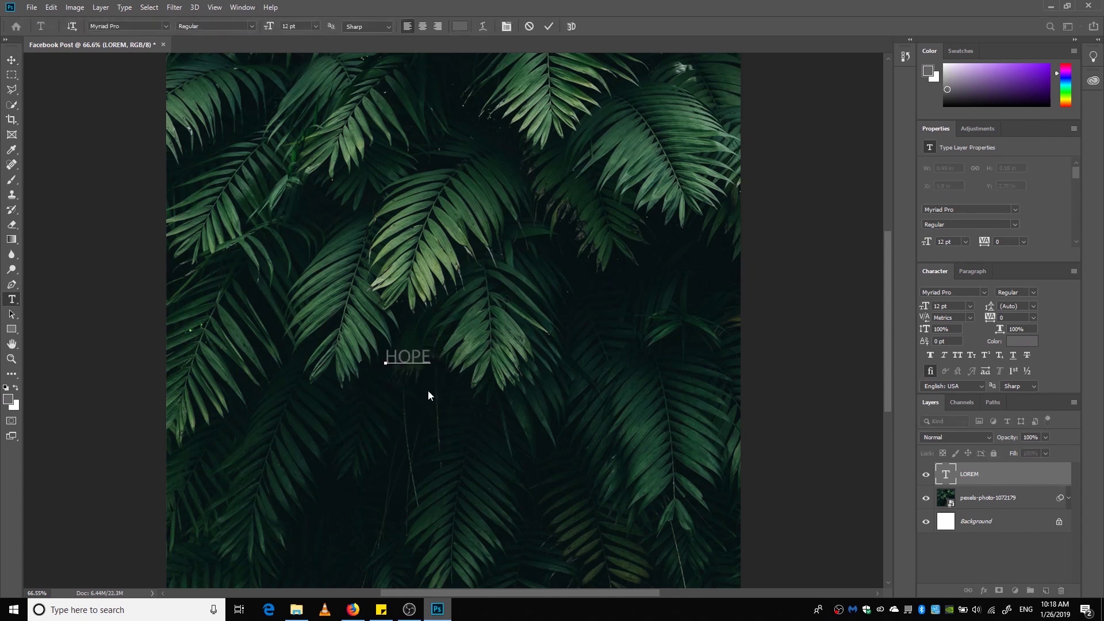
click(11, 60)
click(74, 7)
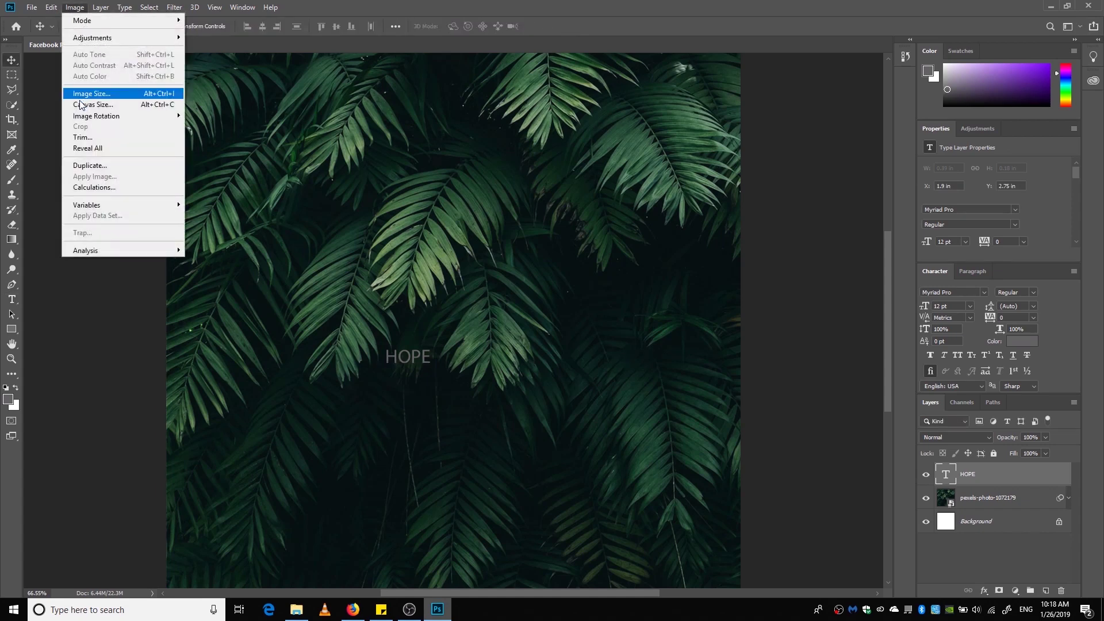
mouse_move(52, 7)
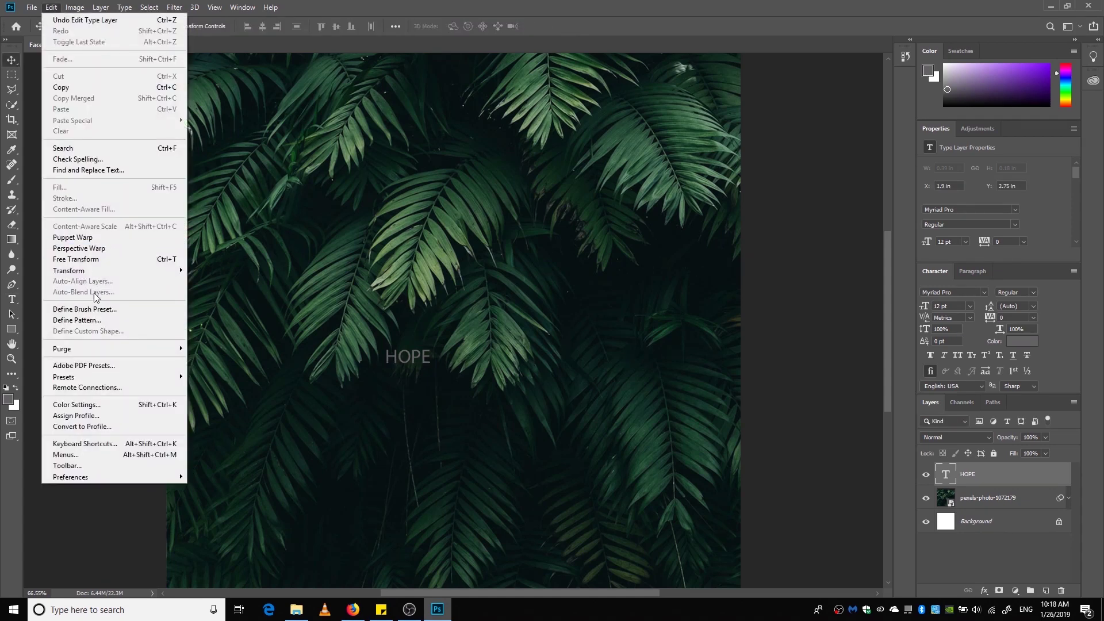
click(83, 262)
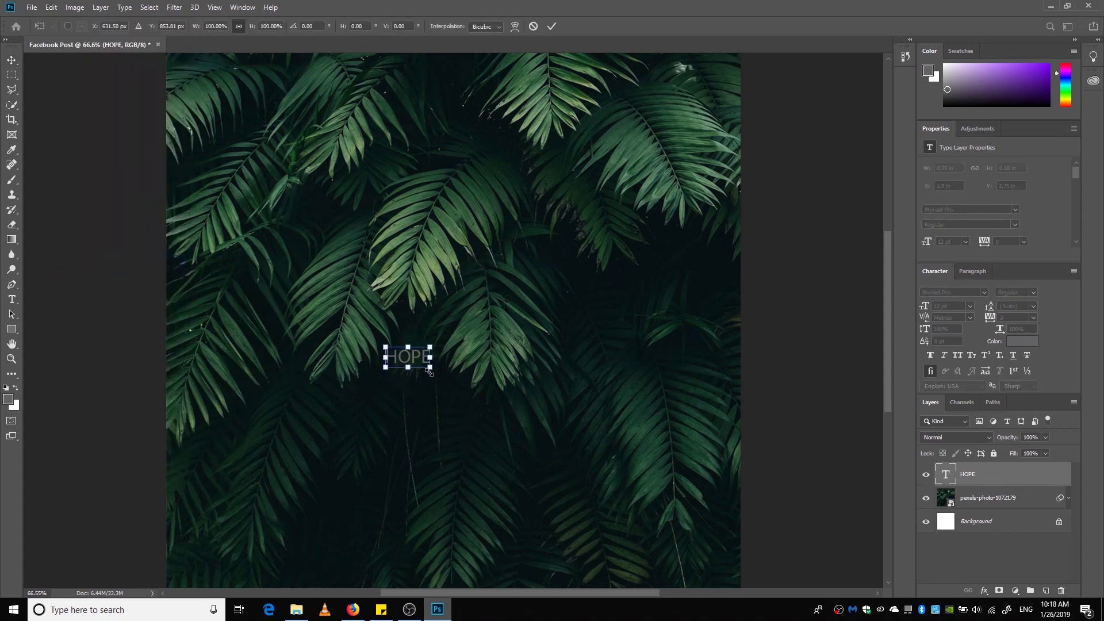
drag(432, 372, 565, 458)
drag(384, 347, 339, 314)
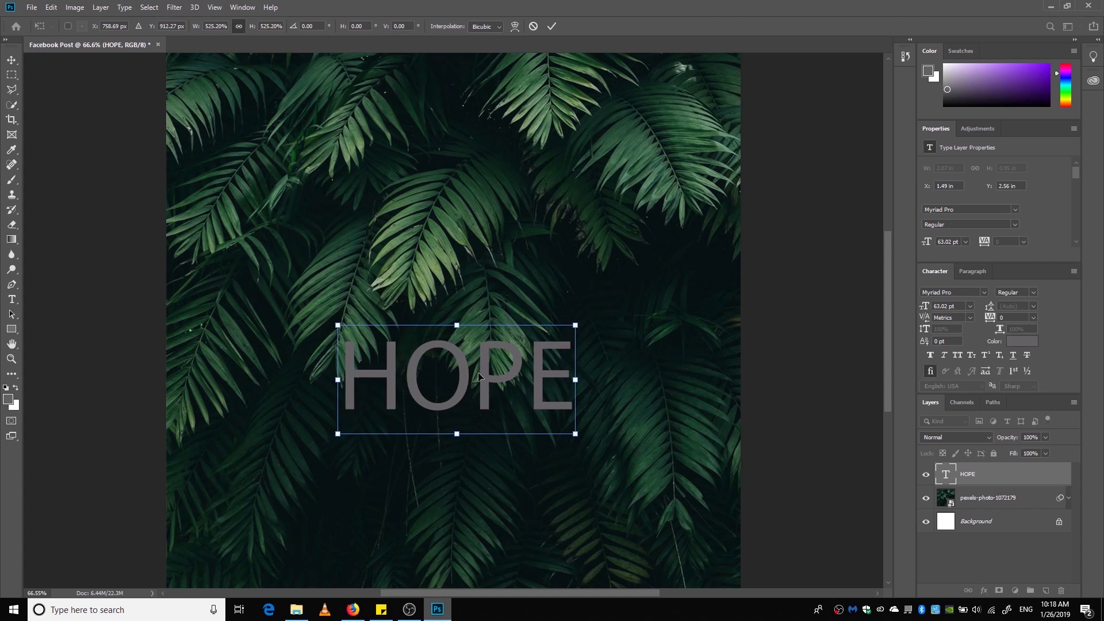
drag(478, 372, 471, 319)
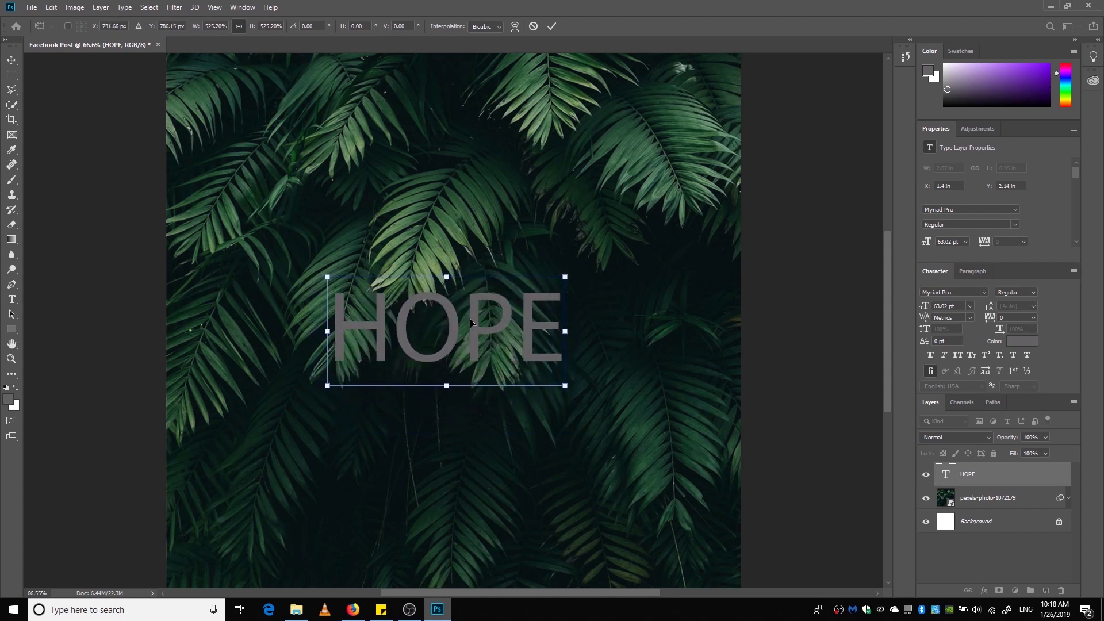
key(Return)
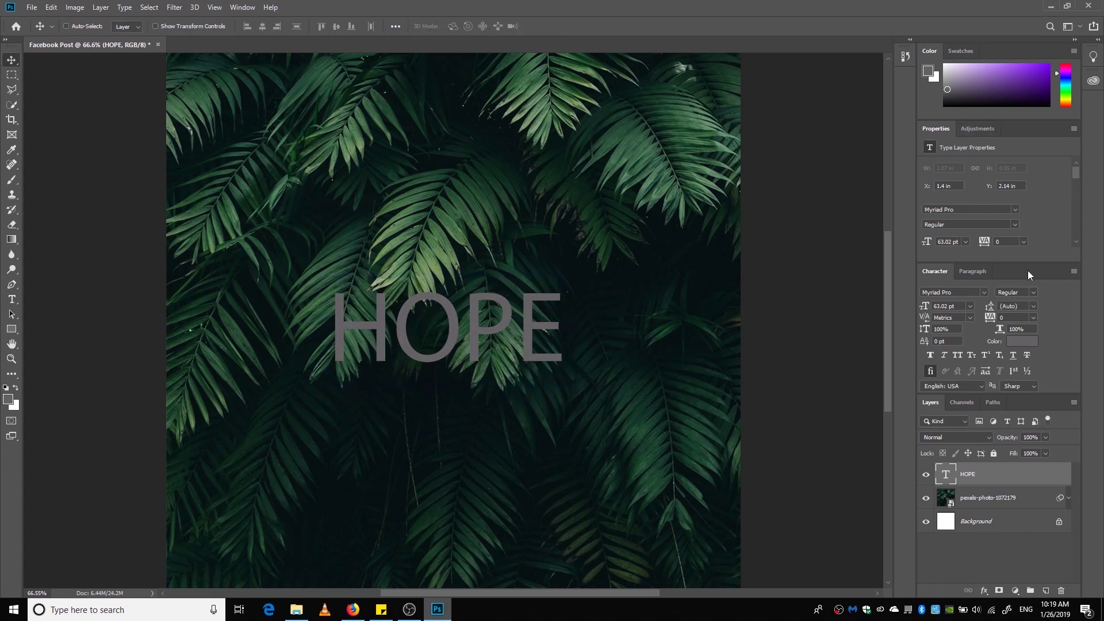
- Change the HOPE text's font to Roboto Black, then select the HOPE layer
click(961, 294)
click(985, 292)
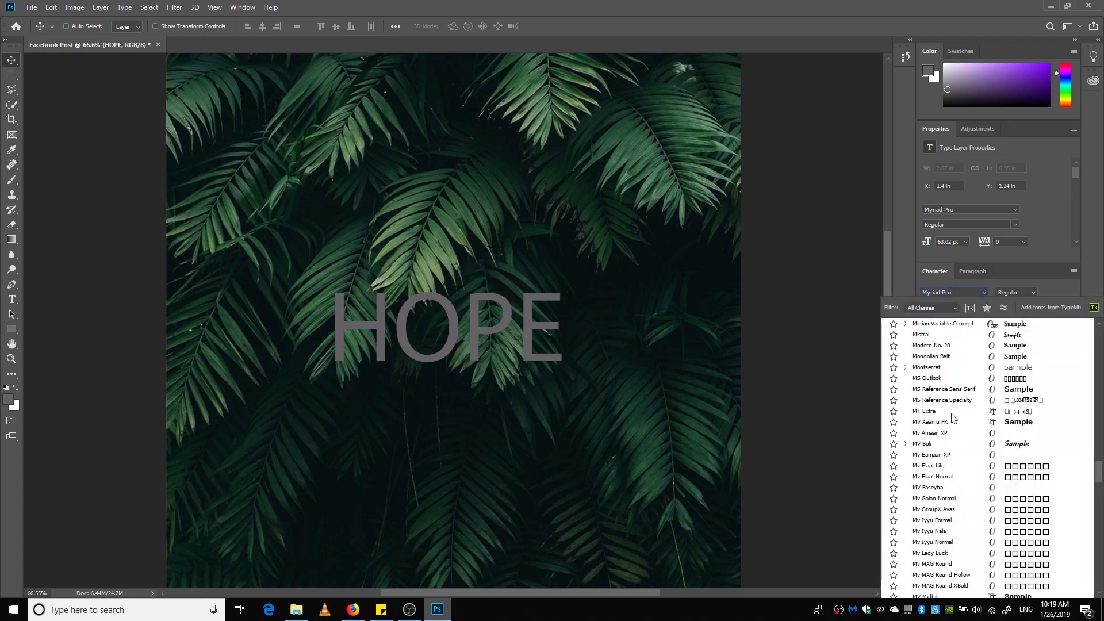
click(960, 292)
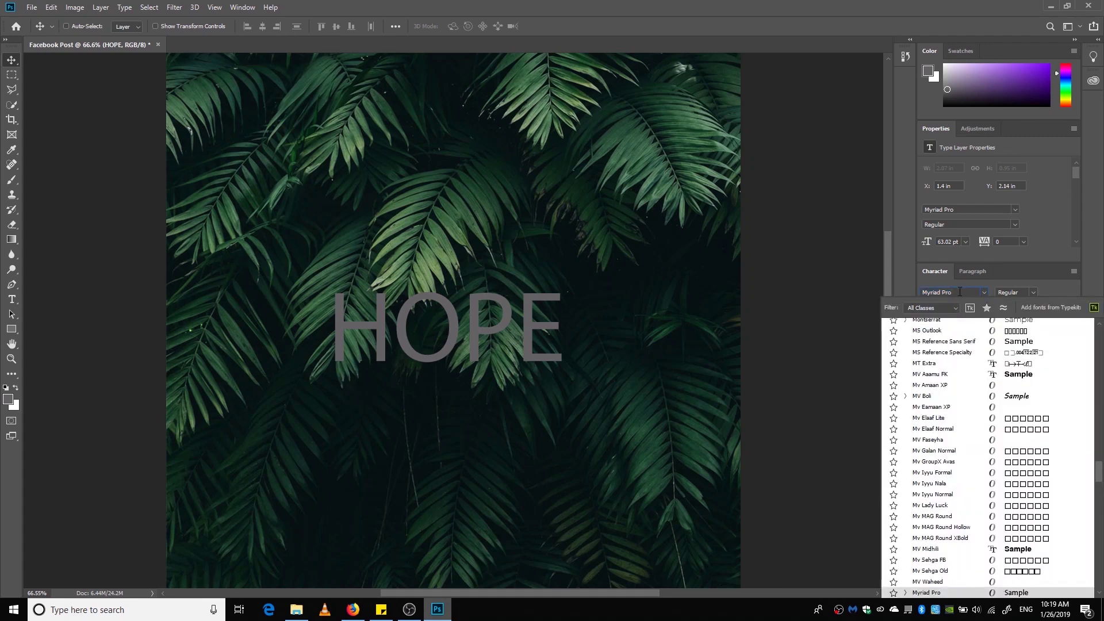
click(960, 291)
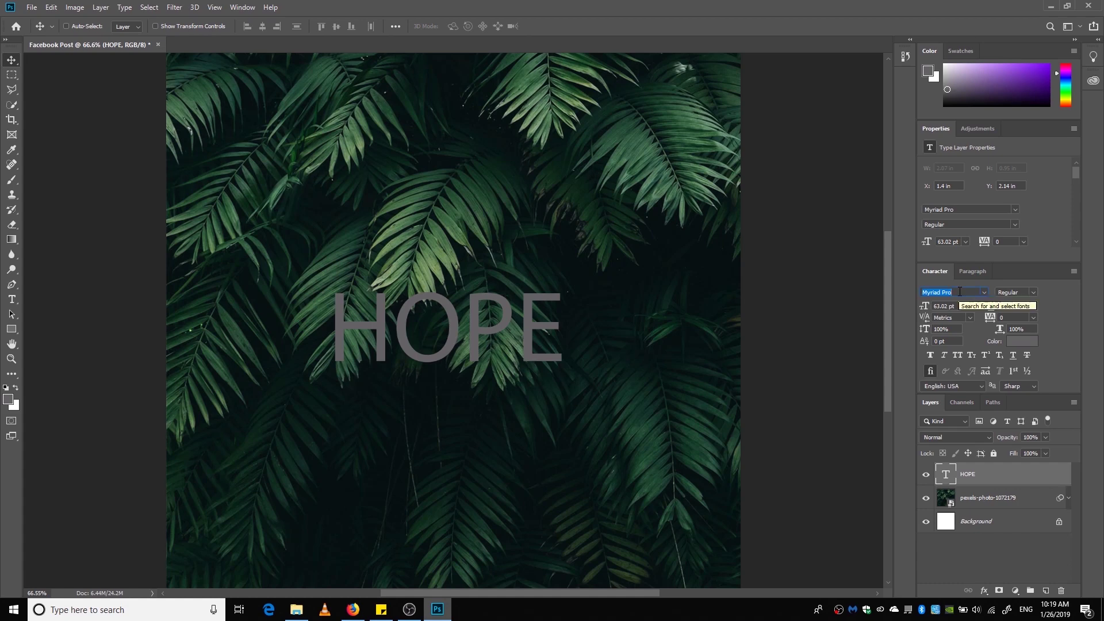
text(robo)
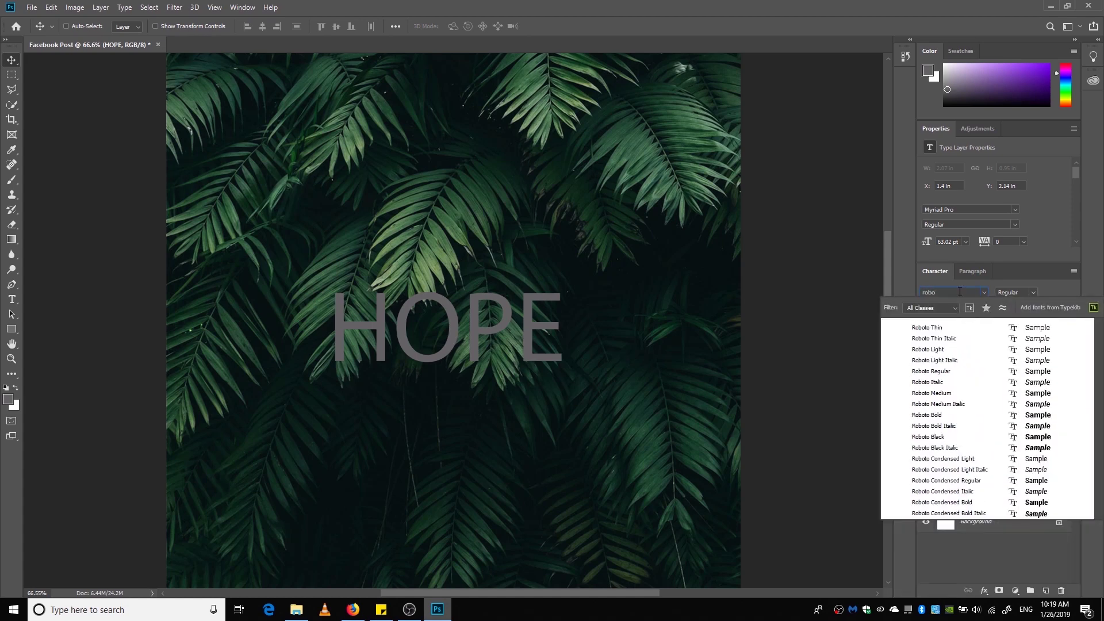
click(948, 440)
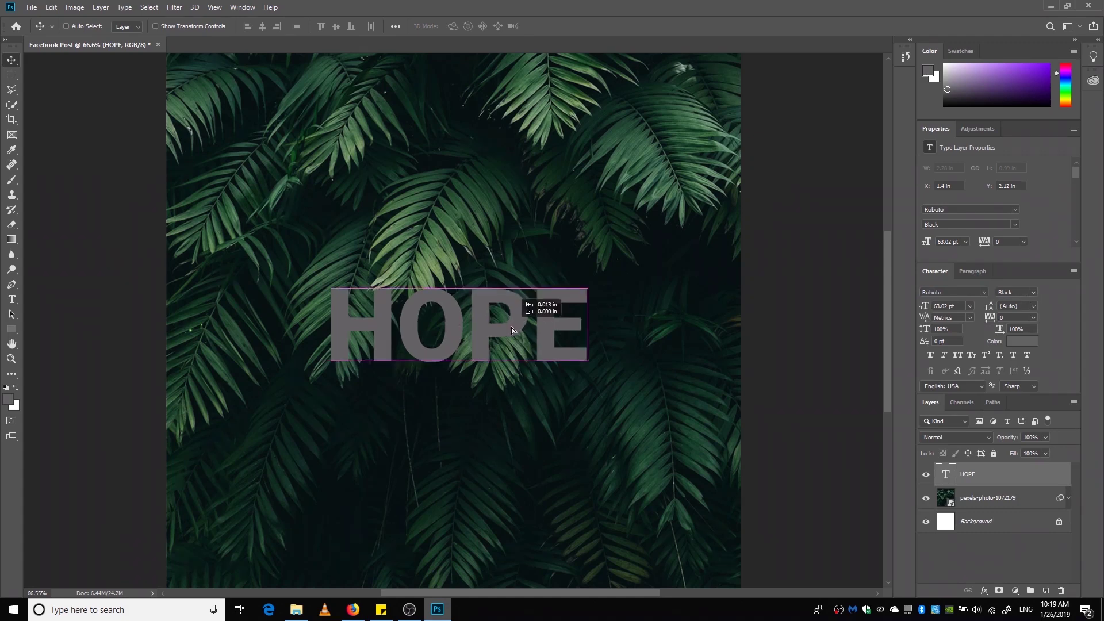
key(ctrl+0)
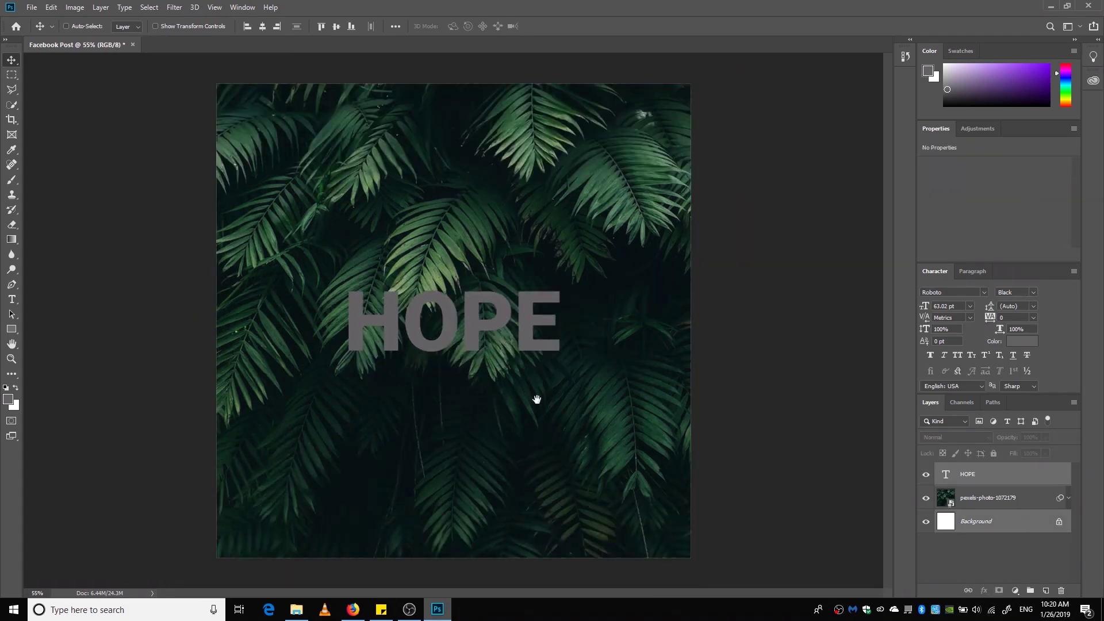
click(1007, 477)
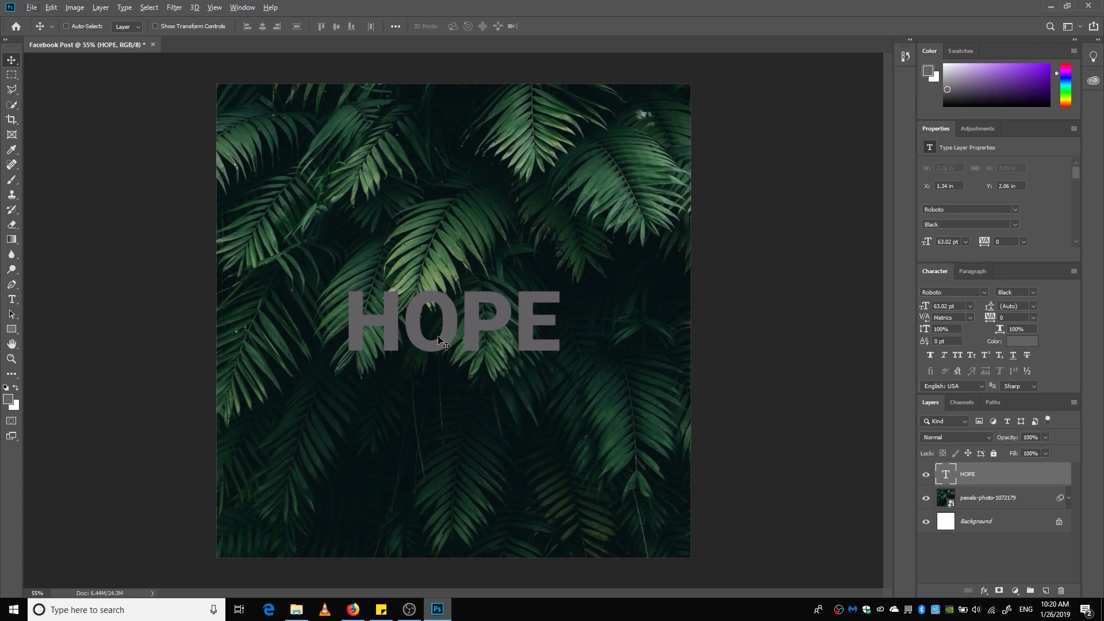
- Add a Gradient Overlay to the HOPE layer using the first gradient preset
right_click(972, 481)
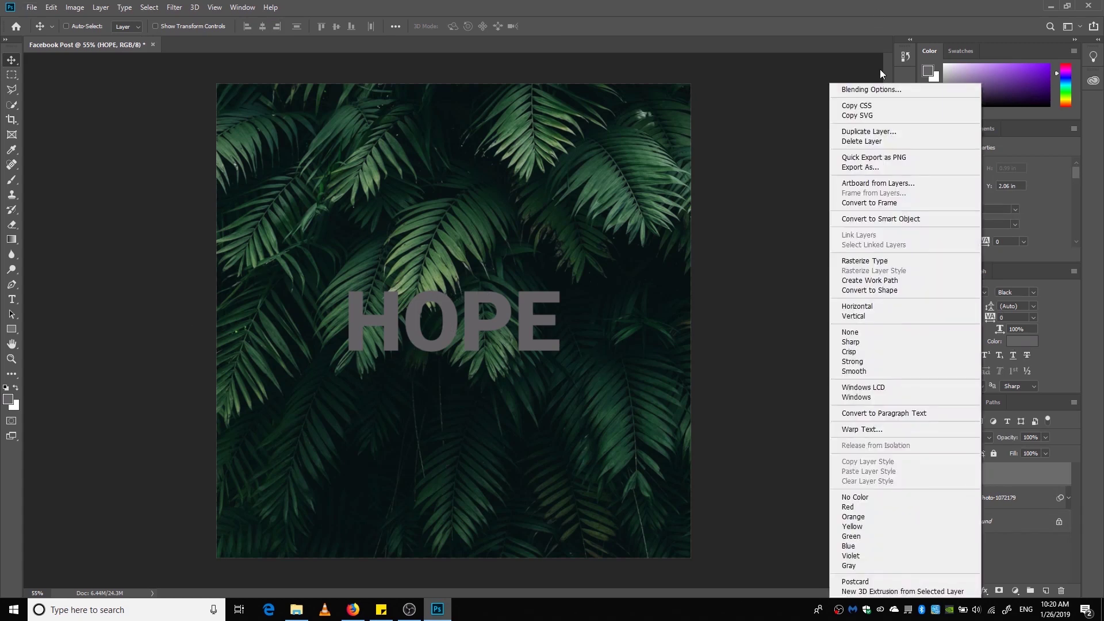
click(875, 91)
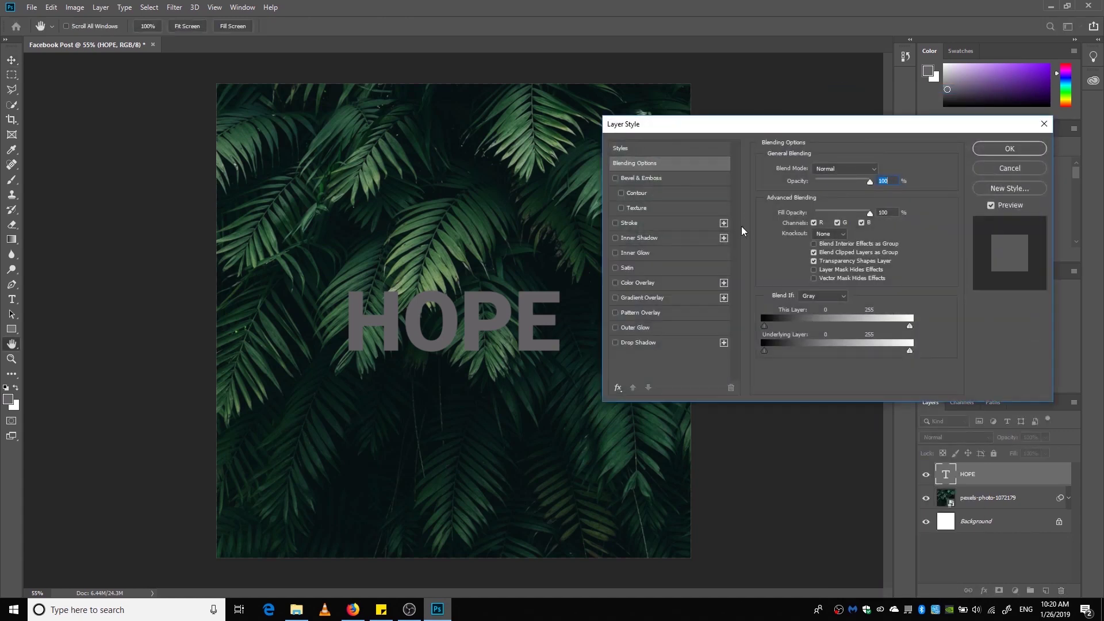
click(661, 297)
click(868, 195)
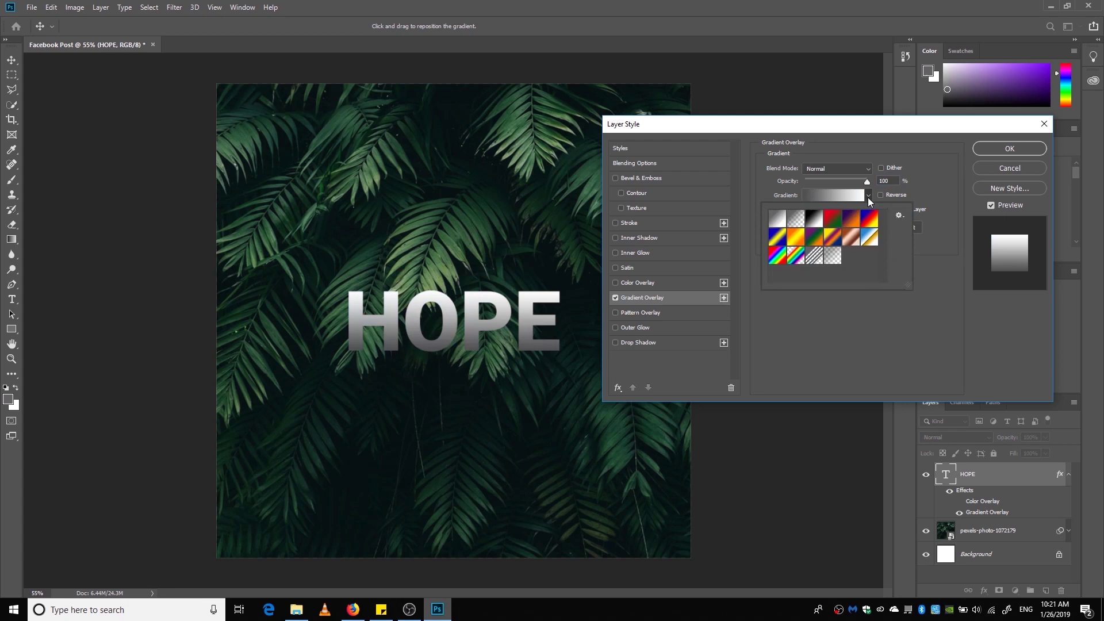
click(779, 221)
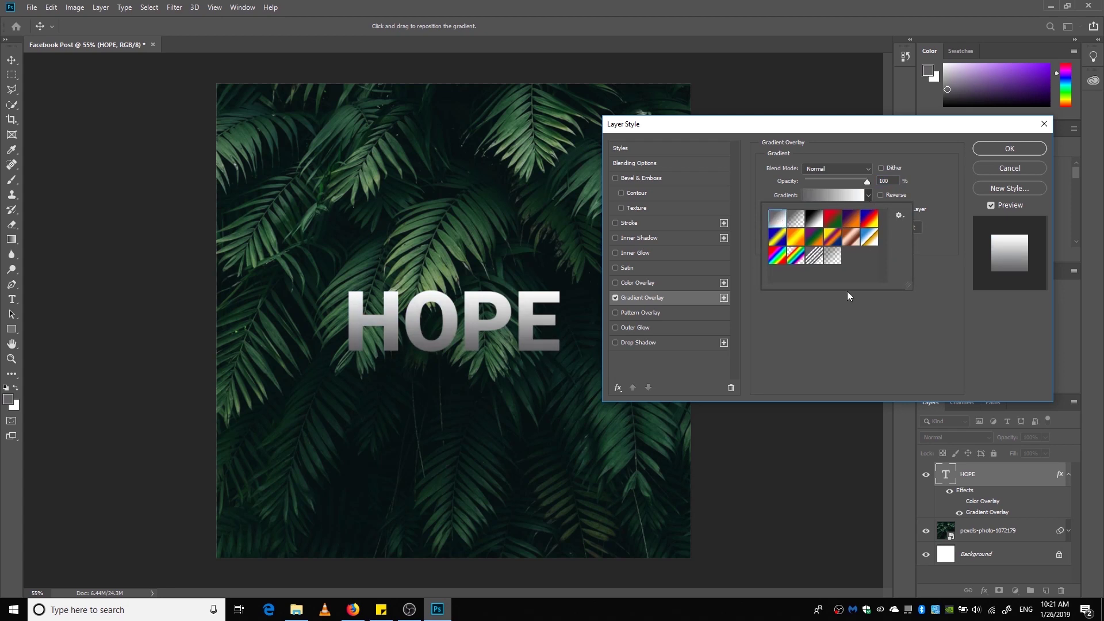
click(931, 196)
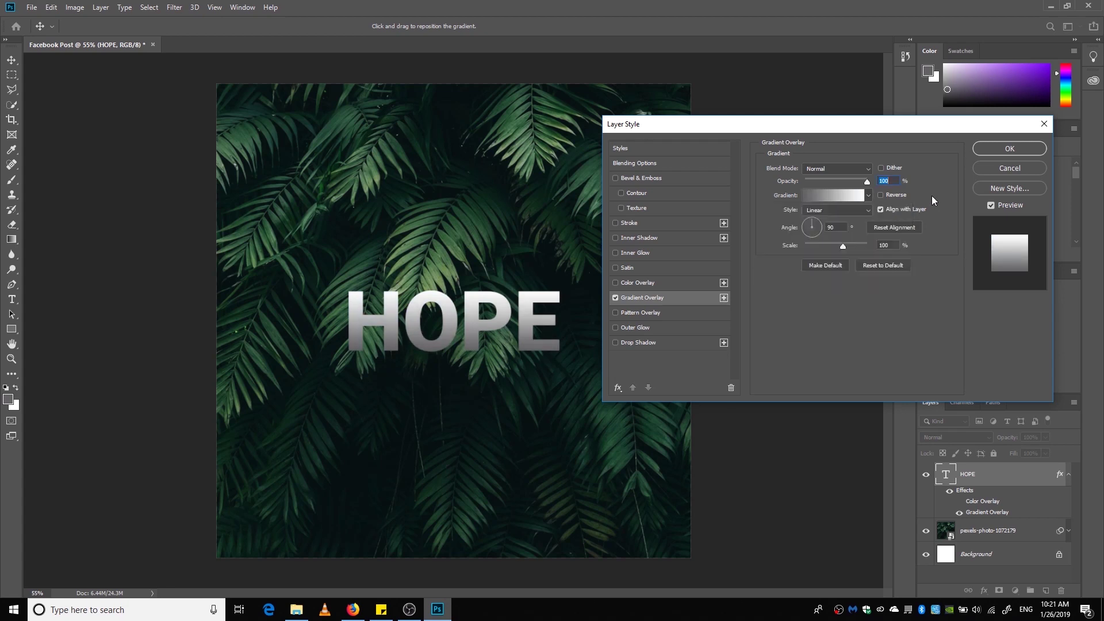
- Lighten the gradient's left stop to grey 9f9f9f and confirm the edited gradient
click(830, 196)
double_click(588, 332)
mouse_move(692, 197)
mouse_down()
mouse_move(675, 181)
mouse_move(666, 193)
mouse_move(676, 196)
mouse_up()
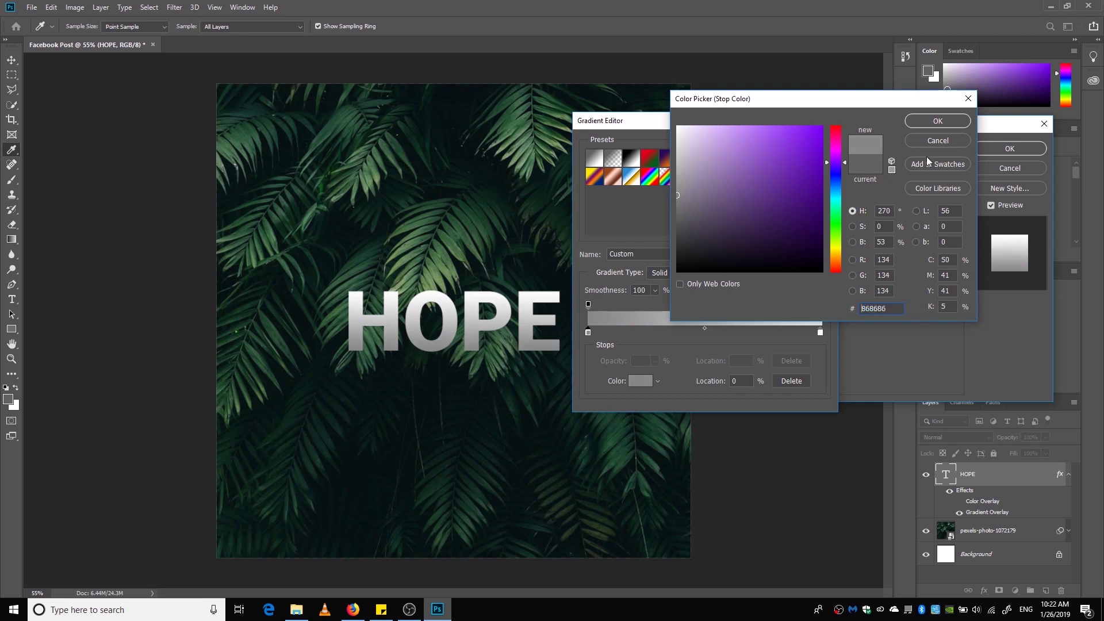
click(928, 124)
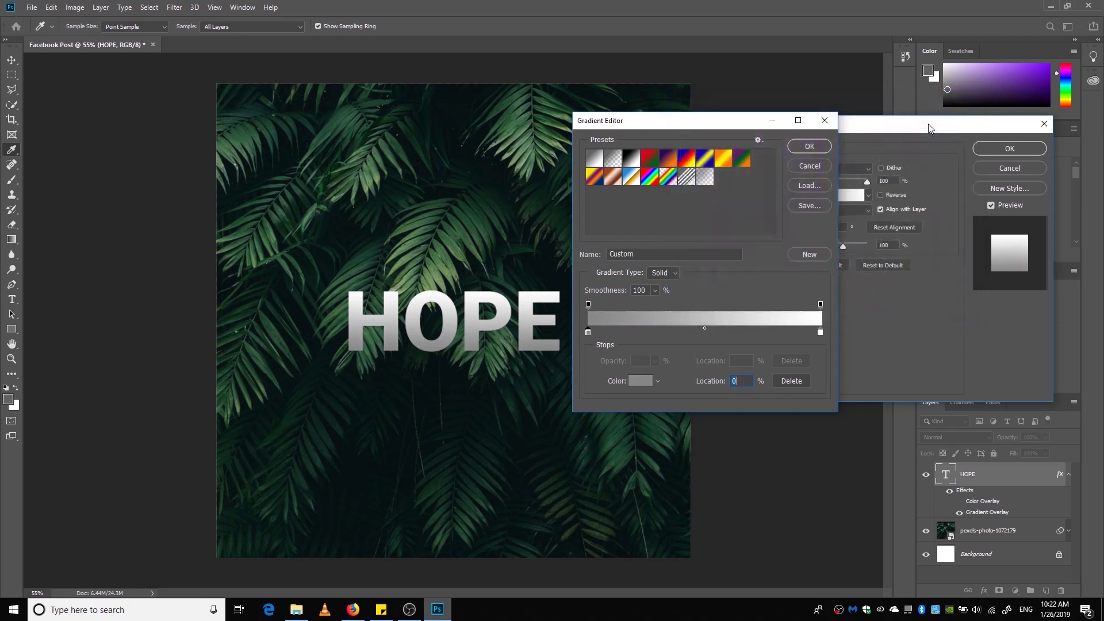
click(808, 147)
- Apply the white-to-grey Gradient Overlay to HOPE and zoom in on the text
click(984, 149)
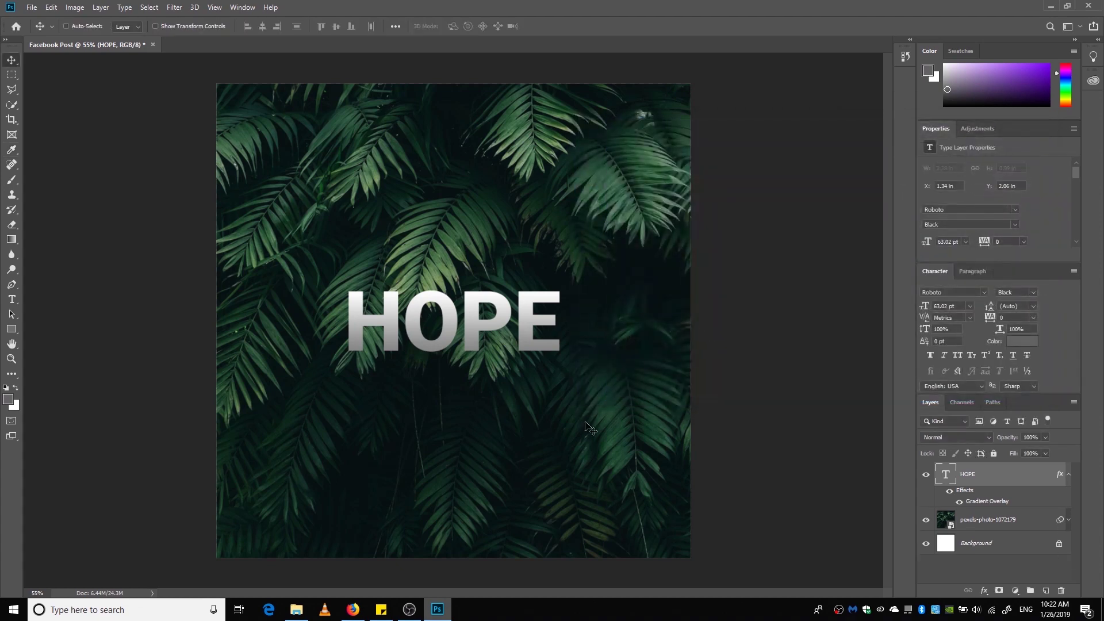
scroll(455, 329, up, 5)
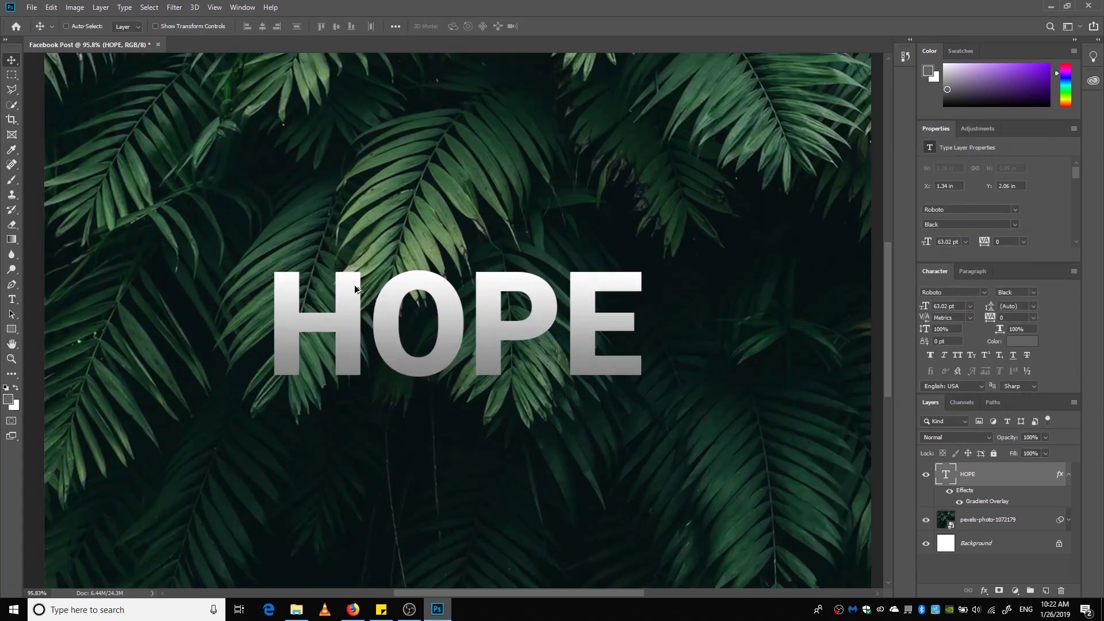
scroll(355, 285, up, 4)
scroll(357, 337, down, 2)
scroll(374, 310, up, 3)
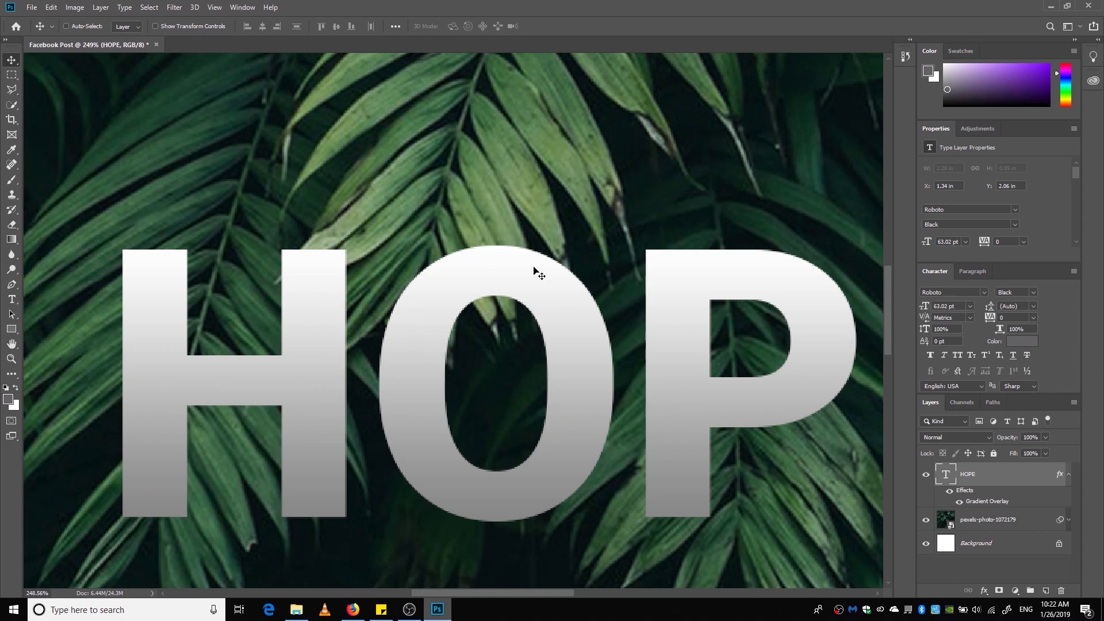
scroll(446, 274, down, 4)
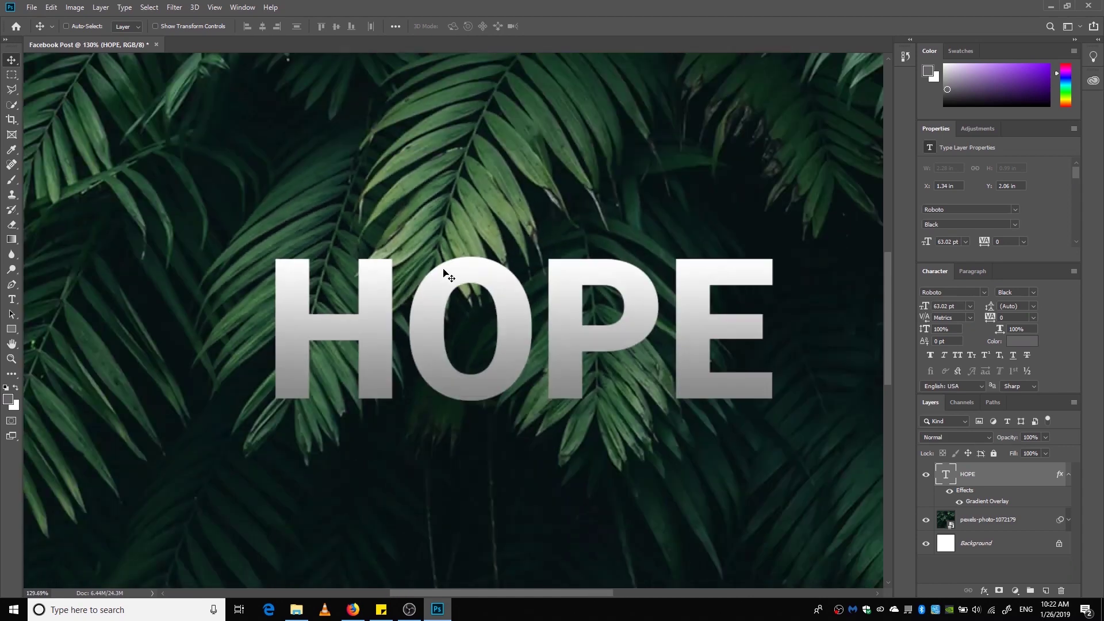
scroll(347, 328, up, 3)
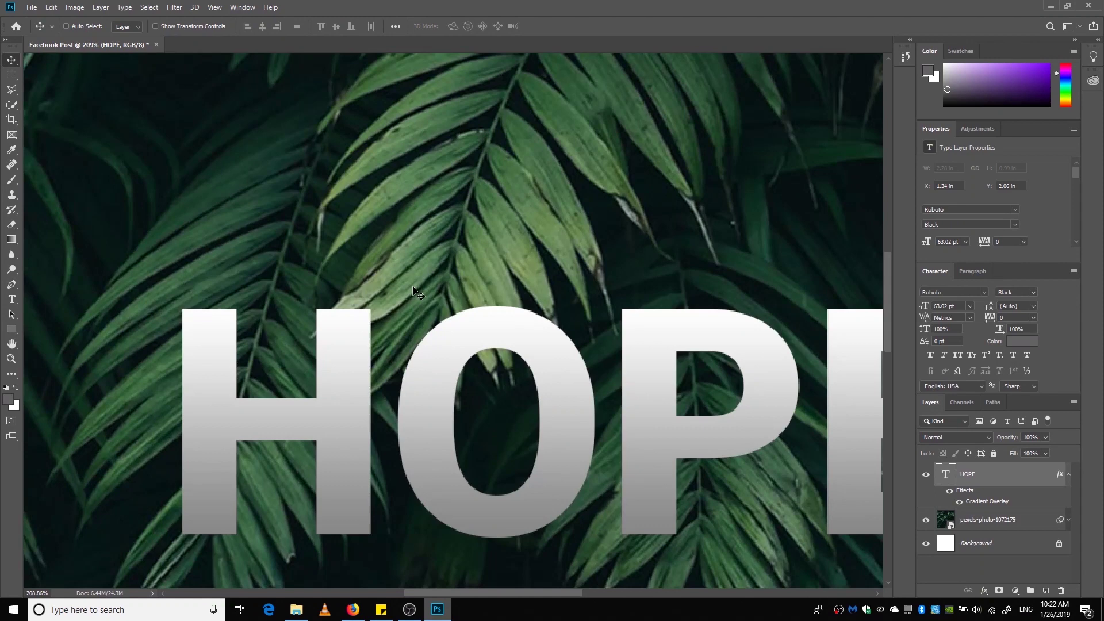
scroll(368, 303, down, 3)
scroll(368, 303, up, 4)
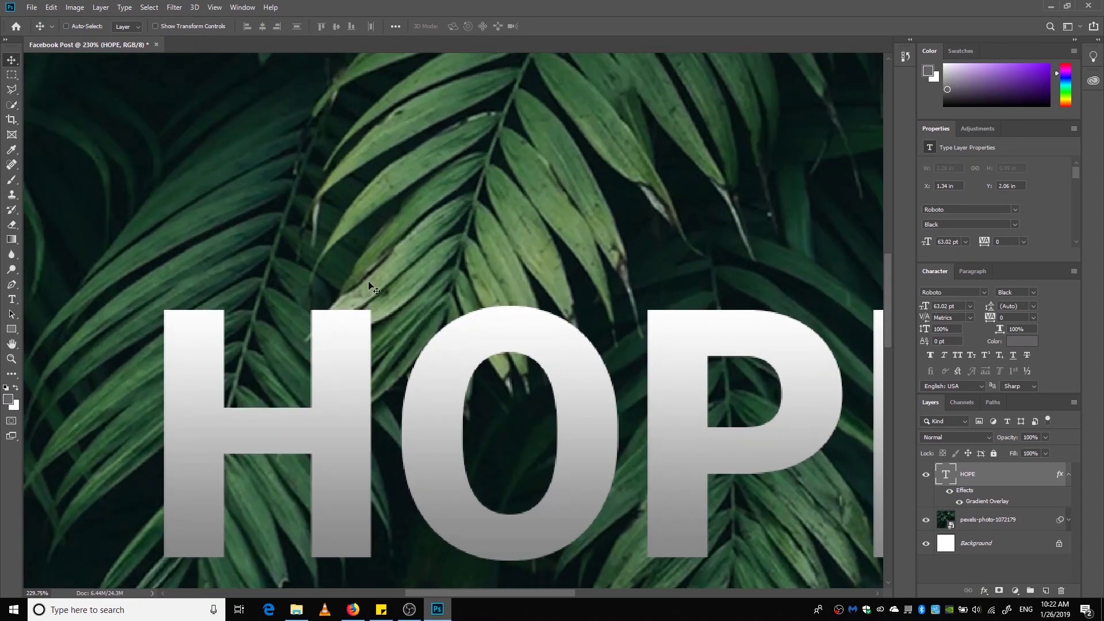
scroll(385, 335, up, 2)
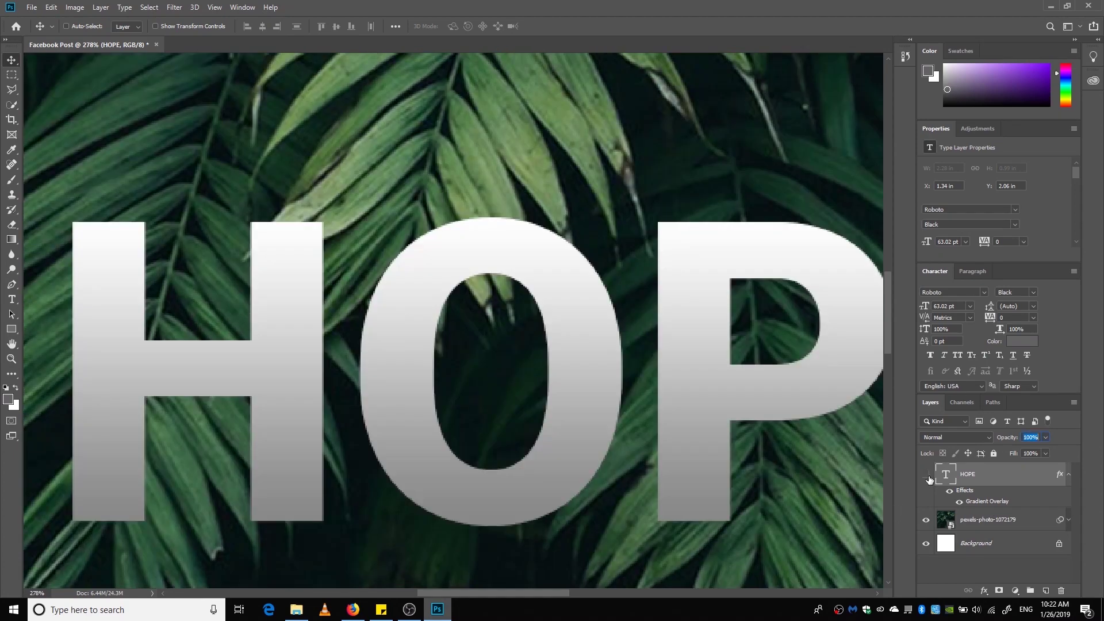
- Hide the HOPE text layer and collapse its effects list
click(927, 476)
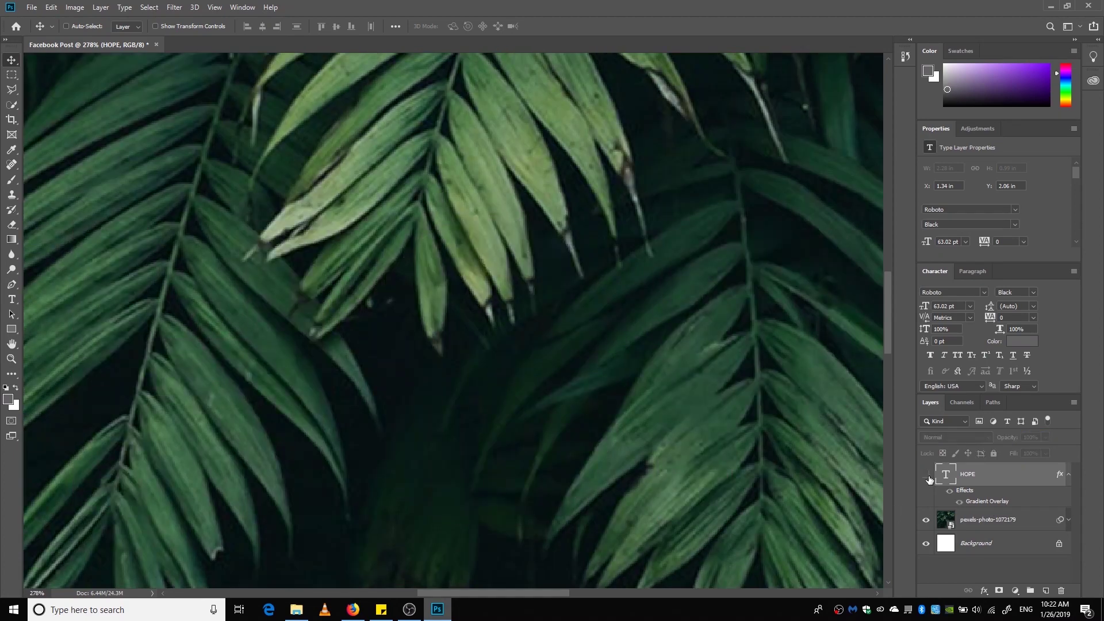
click(928, 477)
click(926, 473)
click(1069, 474)
- Select the palm photo layer, pan up to the higher leaves, and switch to Quick Selection
click(970, 499)
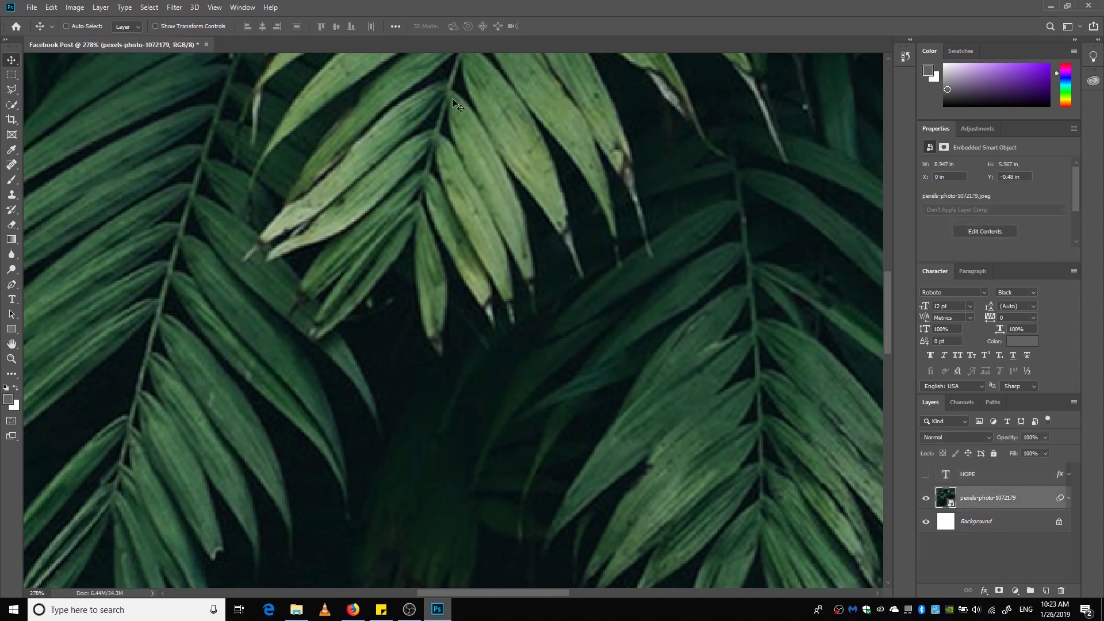
drag(452, 98, 449, 225)
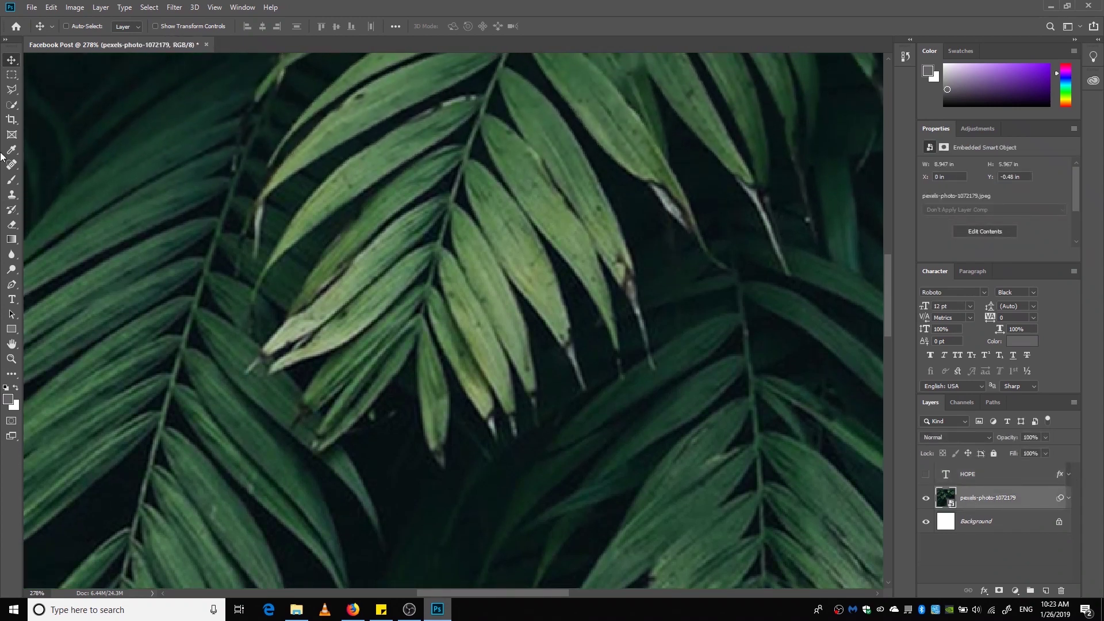
drag(509, 355, 529, 369)
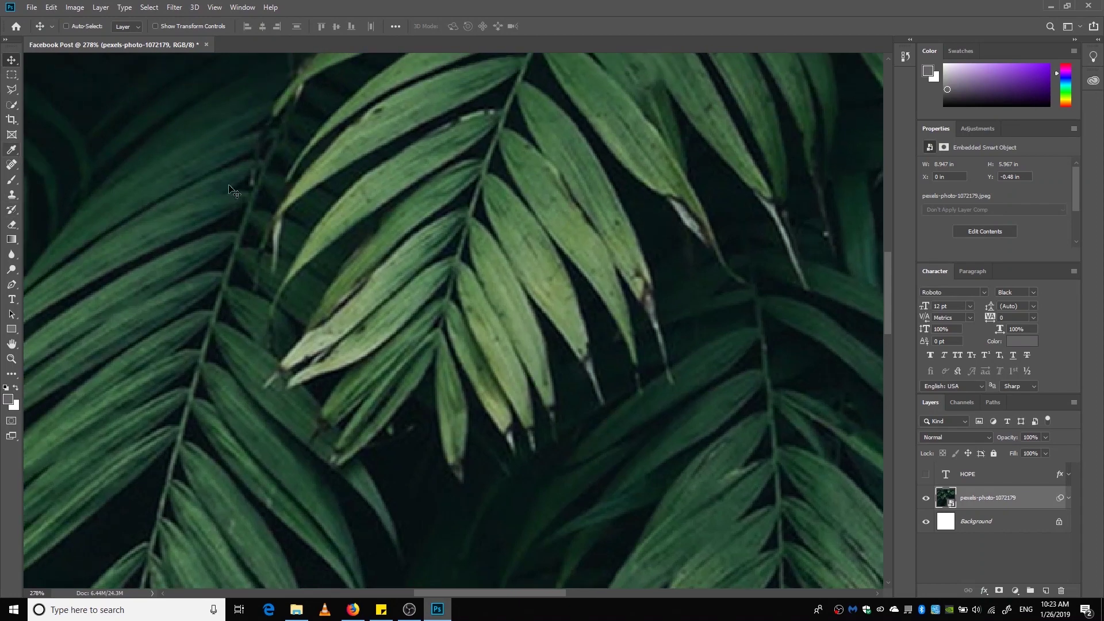
click(926, 498)
click(925, 498)
click(13, 91)
click(11, 105)
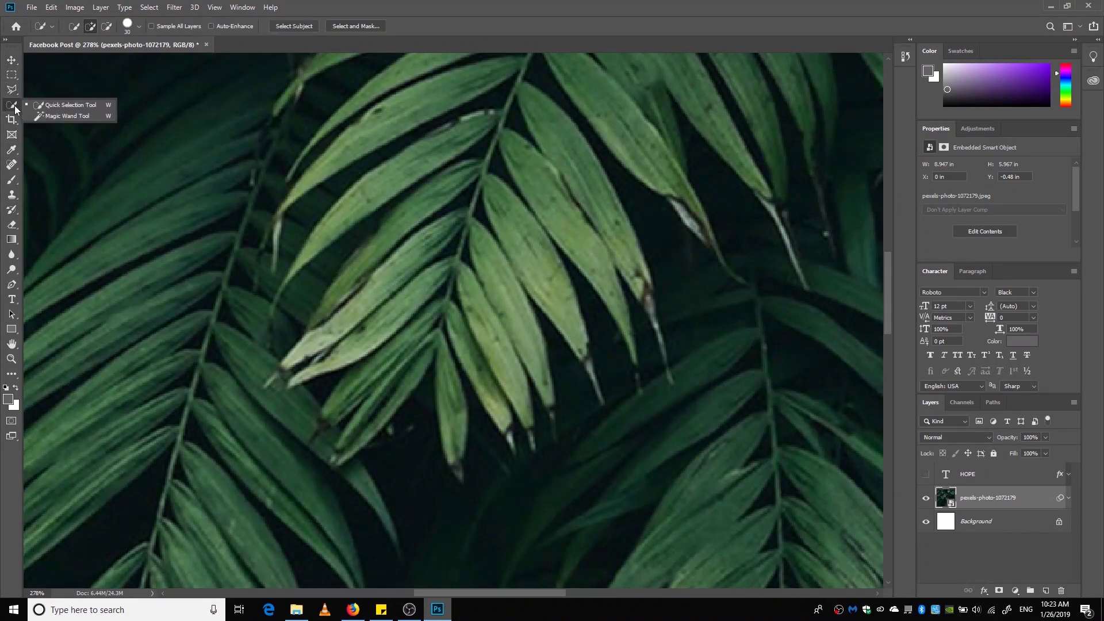
- Set a 10 px Quick Selection brush and toggle HOPE to see which leaf overlaps it
click(60, 109)
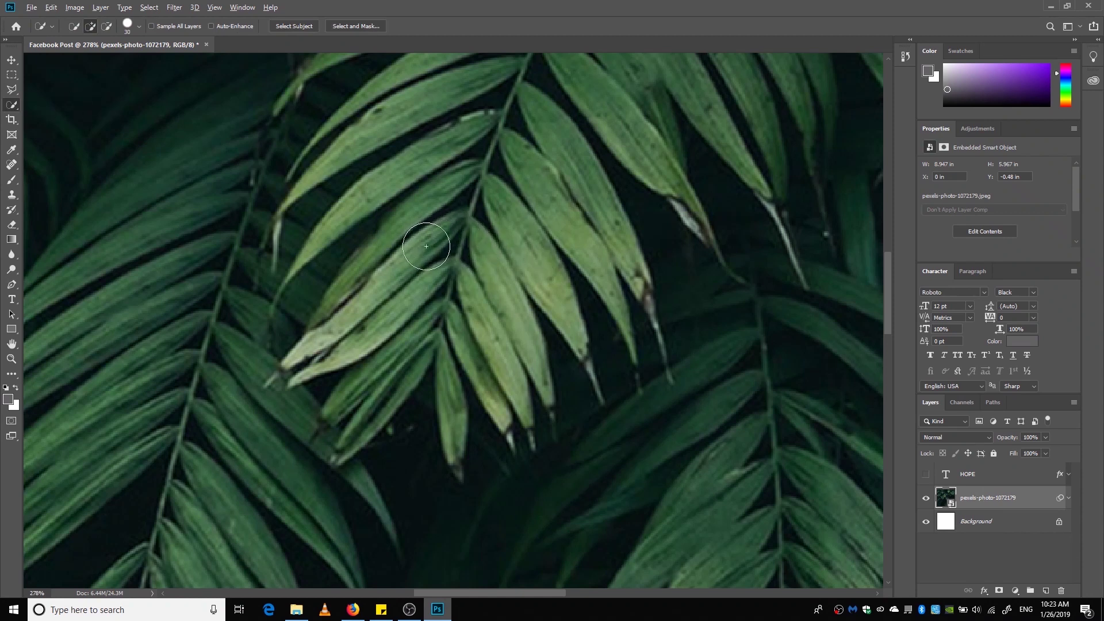
drag(419, 249, 399, 256)
scroll(468, 201, up, 1)
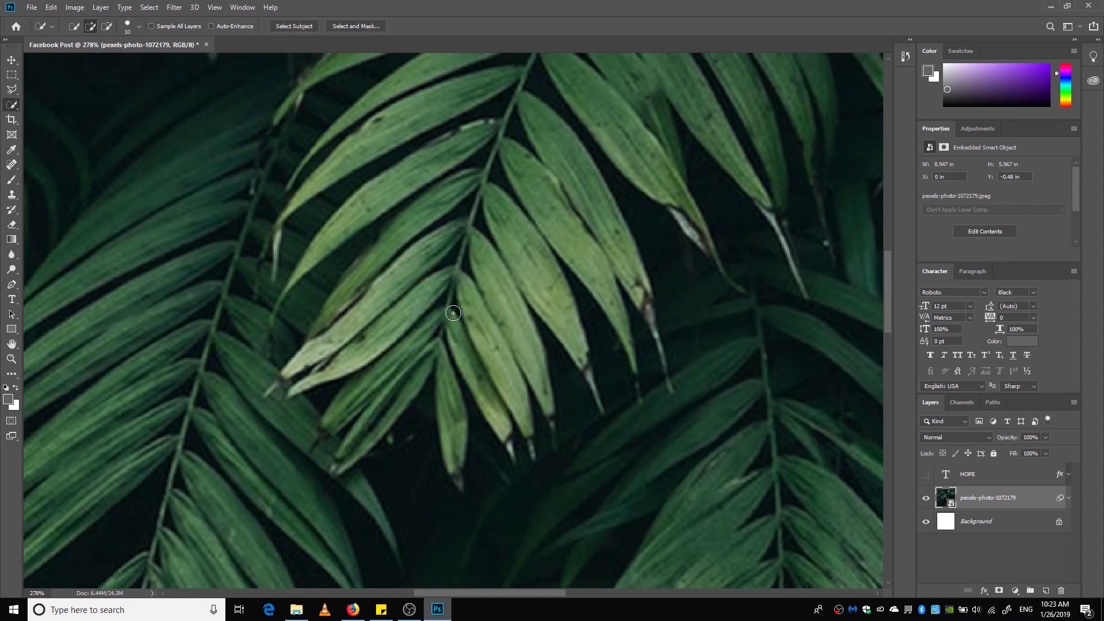
click(926, 475)
click(925, 475)
scroll(523, 378, down, 4)
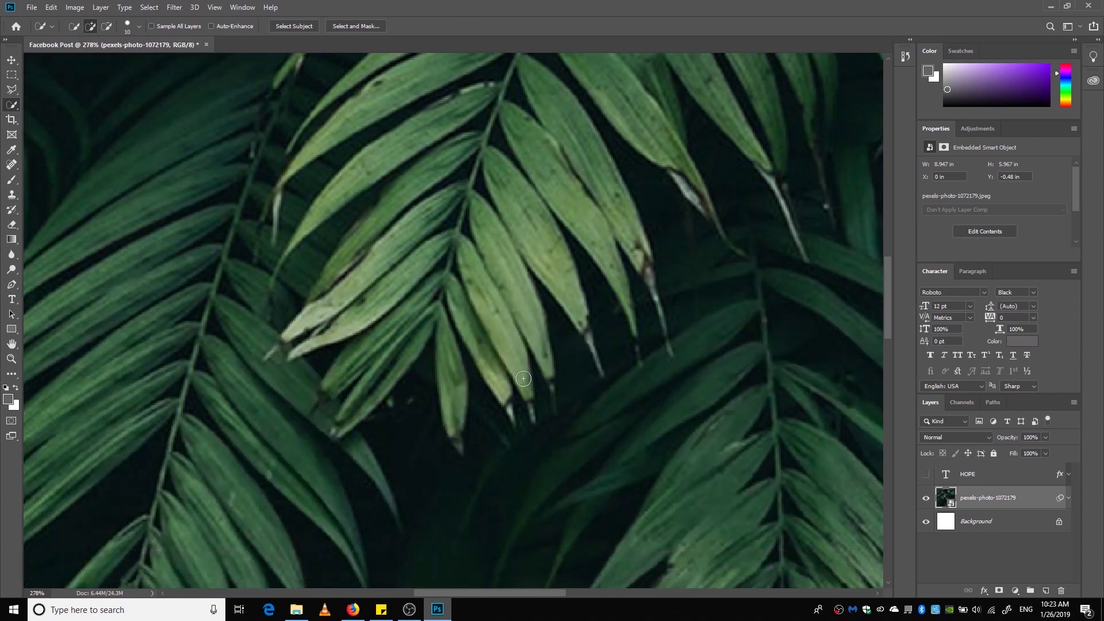
click(925, 477)
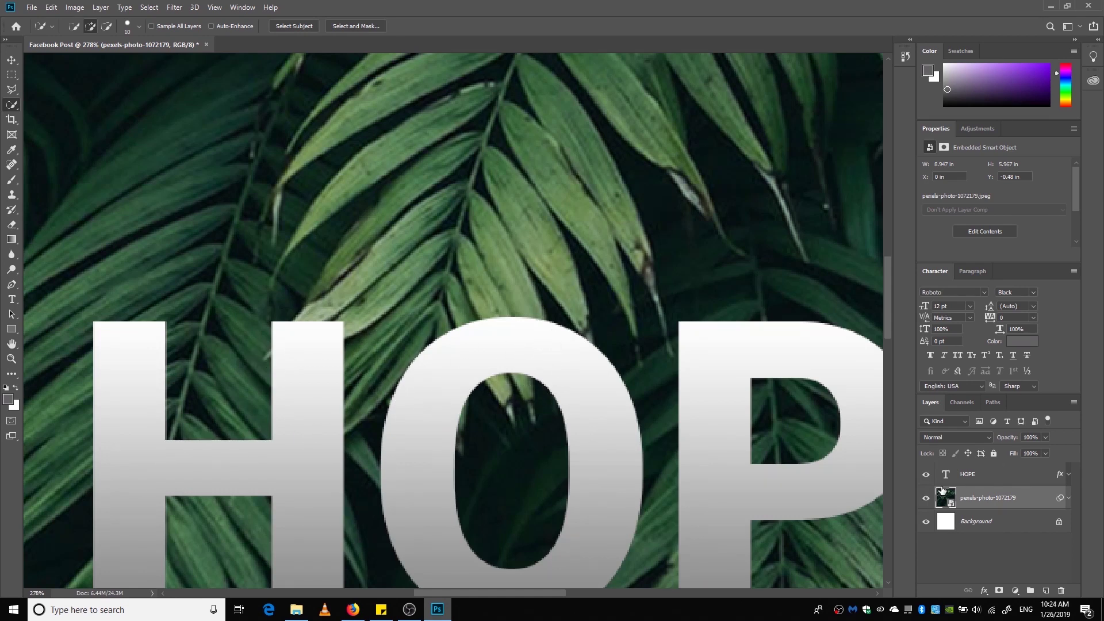
click(926, 475)
scroll(419, 333, down, 1)
scroll(399, 382, up, 1)
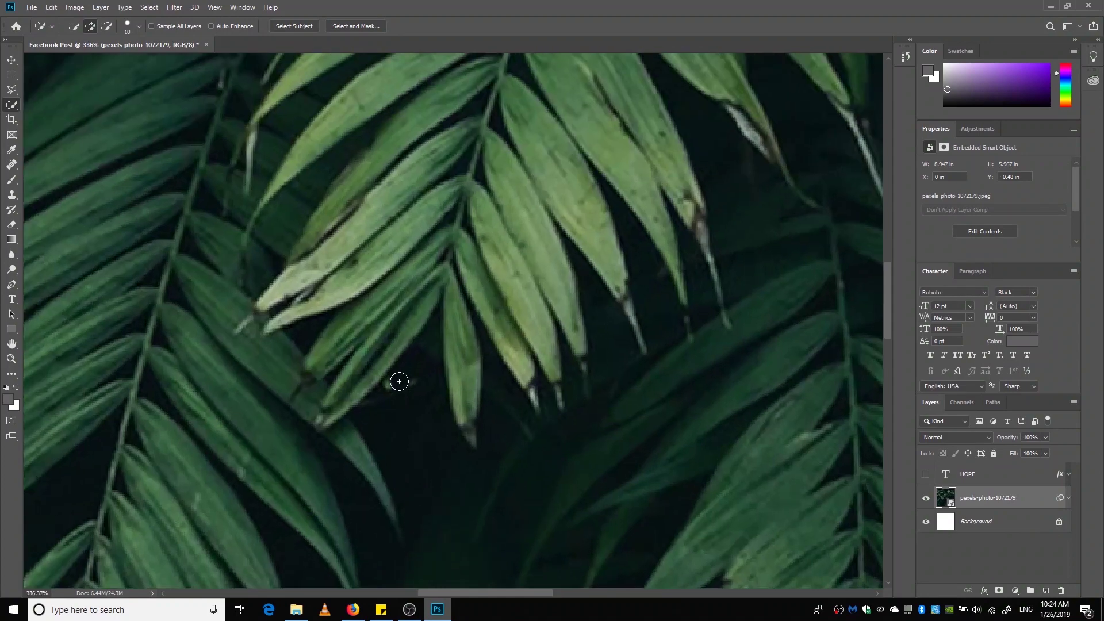
scroll(399, 381, down, 1)
scroll(373, 362, up, 1)
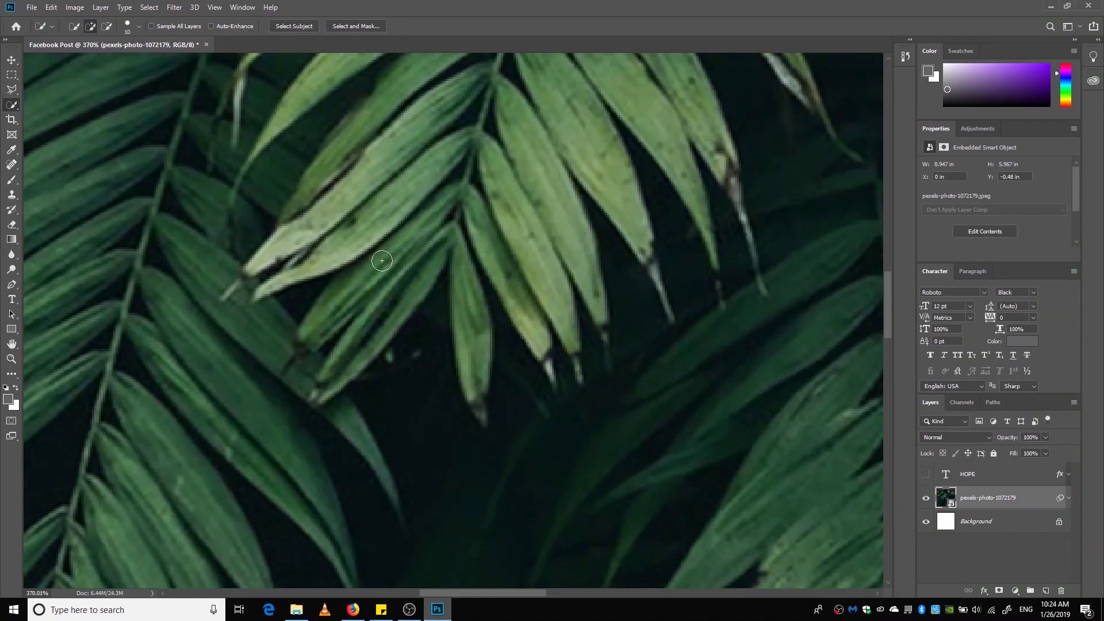
- With a 5 px brush, select the overlapping leaf and its neighbouring leaves
drag(371, 233, 367, 220)
mouse_move(384, 152)
mouse_down()
mouse_move(315, 218)
mouse_move(420, 131)
mouse_up()
drag(469, 92, 486, 95)
mouse_move(402, 225)
mouse_down()
mouse_move(433, 217)
mouse_move(364, 286)
mouse_move(359, 314)
mouse_up()
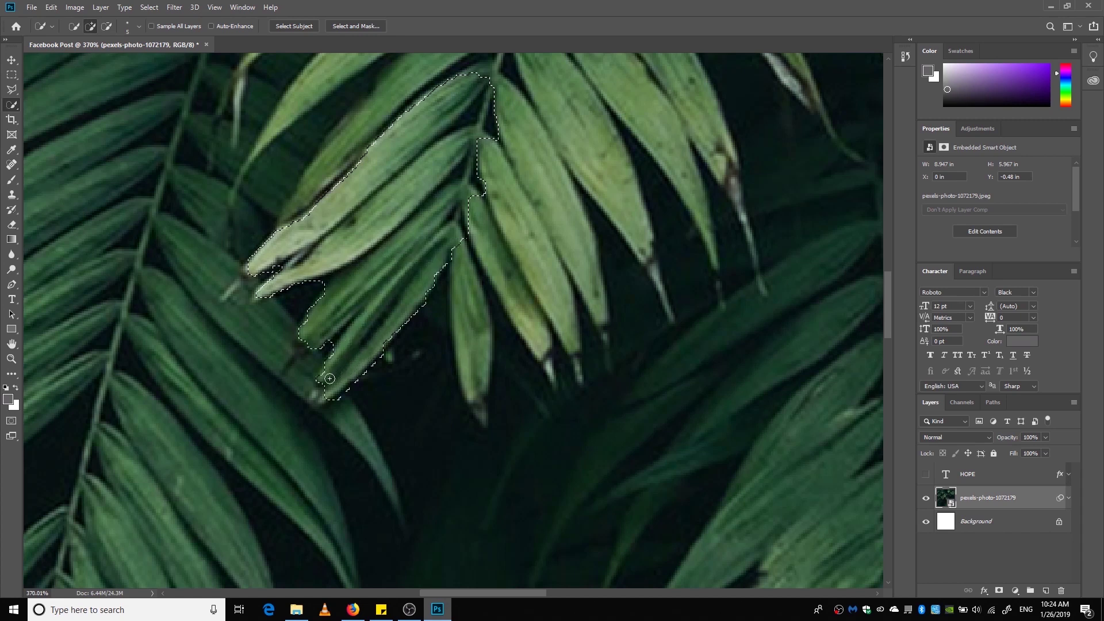
mouse_move(315, 396)
mouse_down()
mouse_move(457, 304)
mouse_move(459, 258)
mouse_move(467, 335)
mouse_up()
mouse_move(481, 412)
mouse_down()
mouse_move(490, 243)
mouse_move(514, 283)
mouse_up()
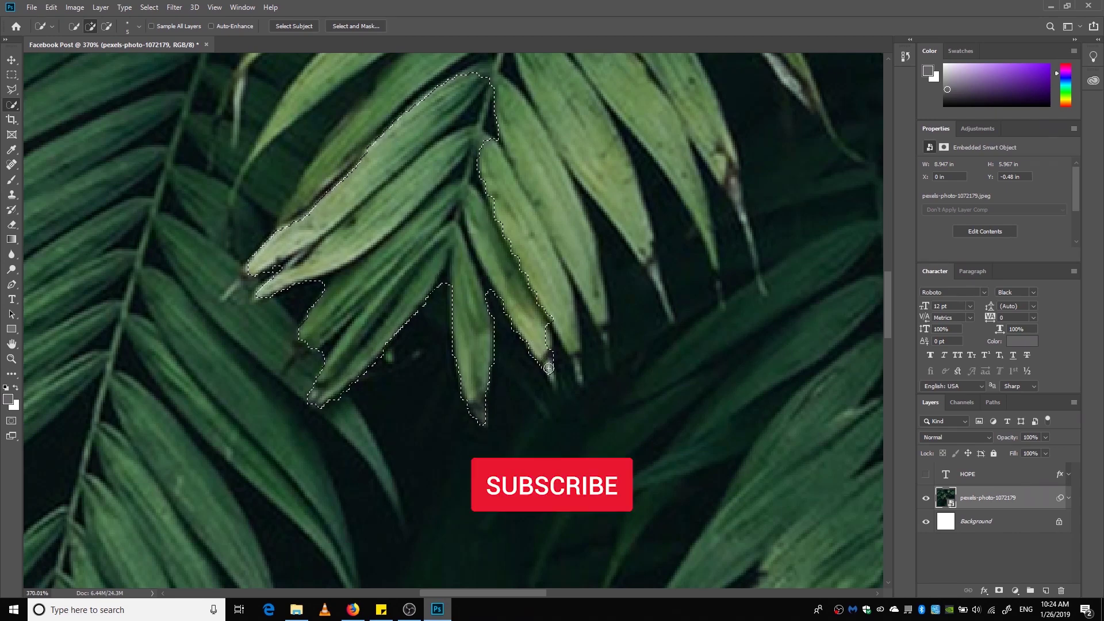
drag(549, 368, 547, 375)
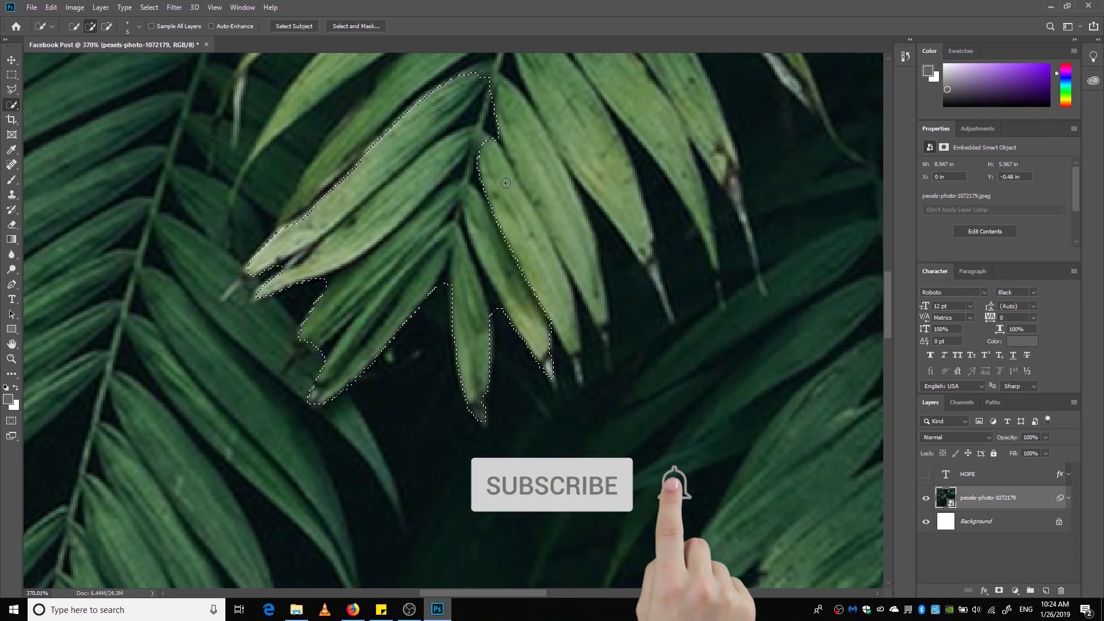
- Trim stray background with Alt, then add the upper edge, right-hand and upper-left leaves
key(alt)
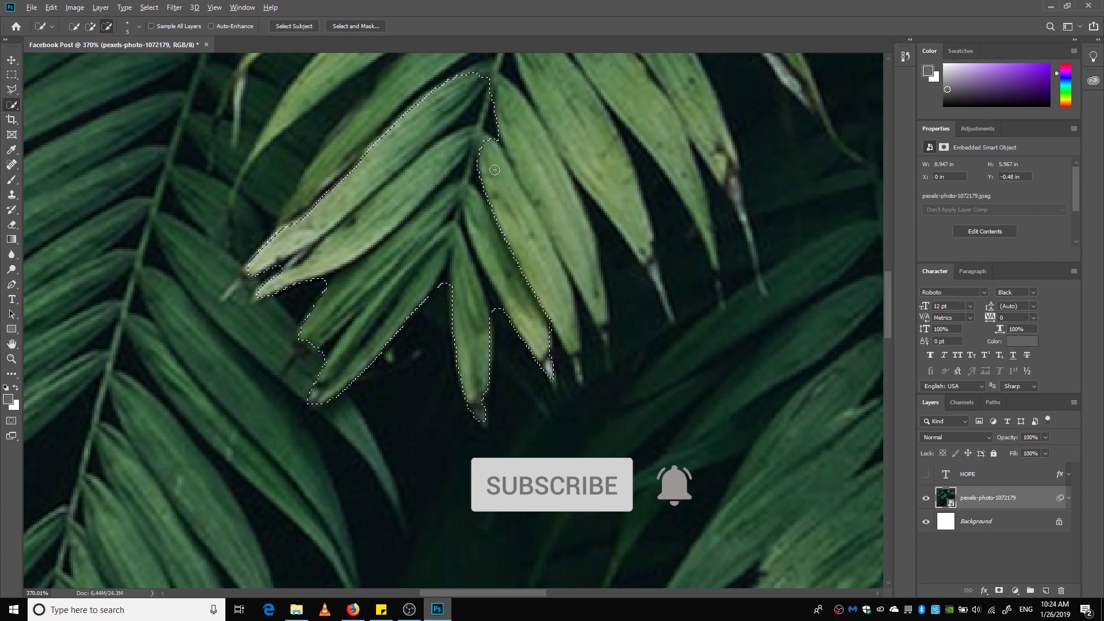
drag(438, 100, 408, 128)
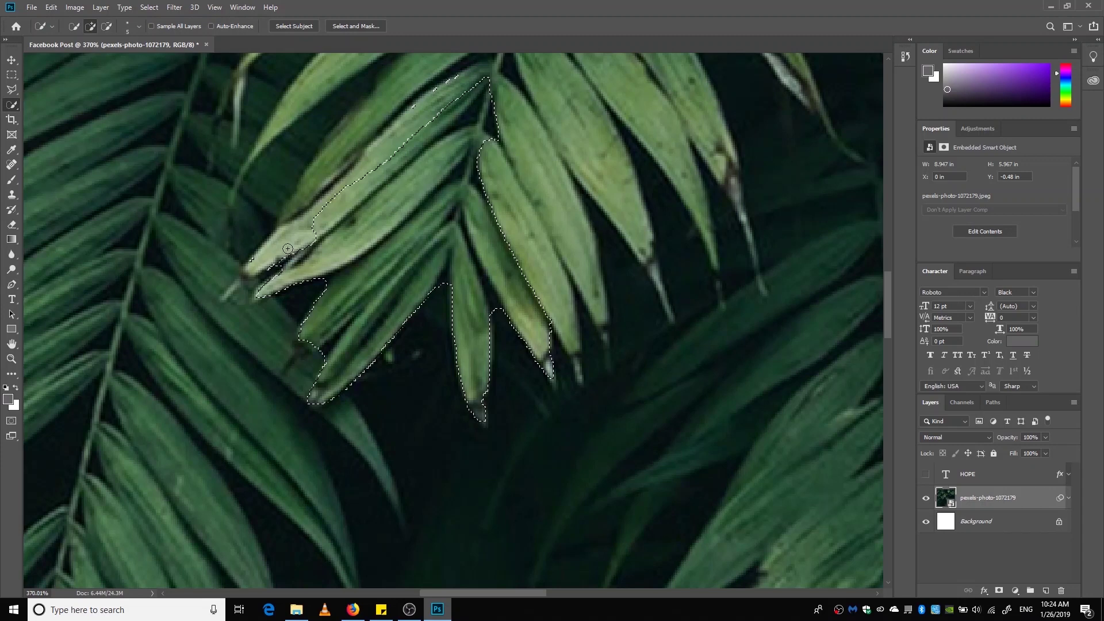
drag(293, 230, 454, 95)
drag(474, 146, 515, 235)
scroll(534, 276, up, 2)
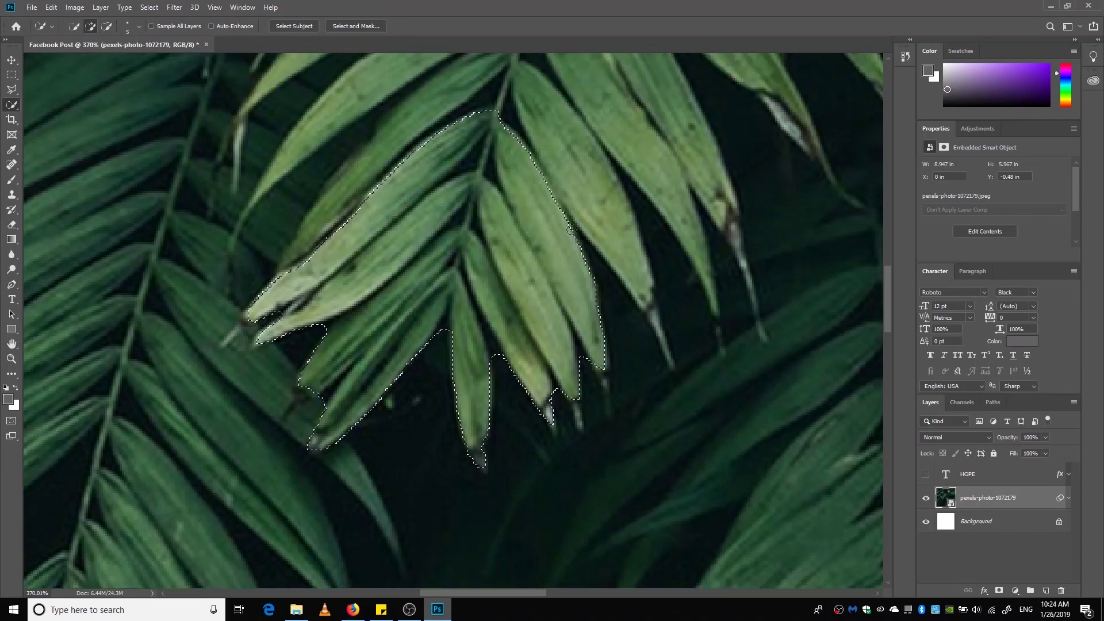
drag(602, 211, 625, 249)
drag(644, 296, 686, 198)
mouse_move(357, 218)
mouse_down()
mouse_move(396, 167)
mouse_move(357, 173)
mouse_move(368, 143)
mouse_move(272, 239)
mouse_up()
scroll(390, 181, up, 1)
scroll(390, 181, up, 2)
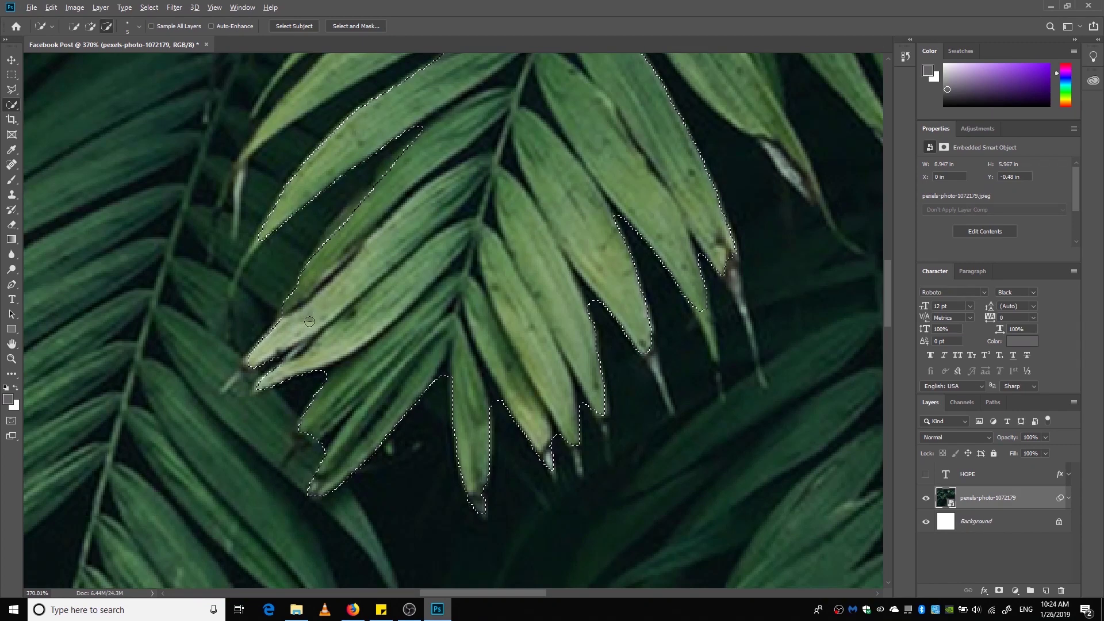
scroll(511, 341, up, 2)
- Switch to the Lasso Tool and add the four missed leaf tips to the selection
right_click(11, 90)
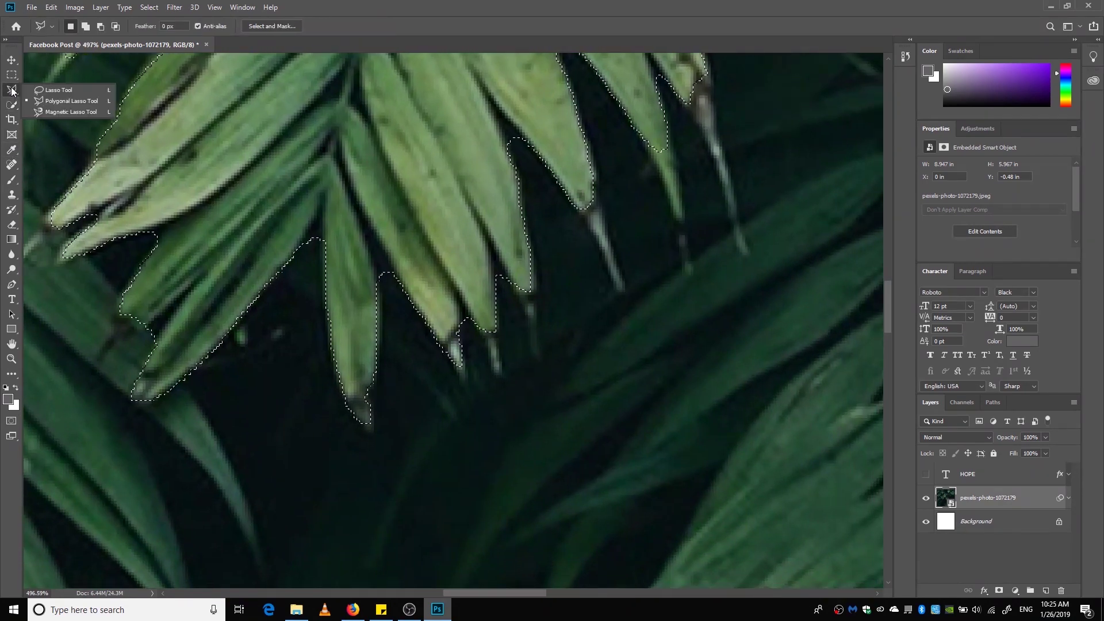
click(52, 91)
scroll(262, 188, down, 1)
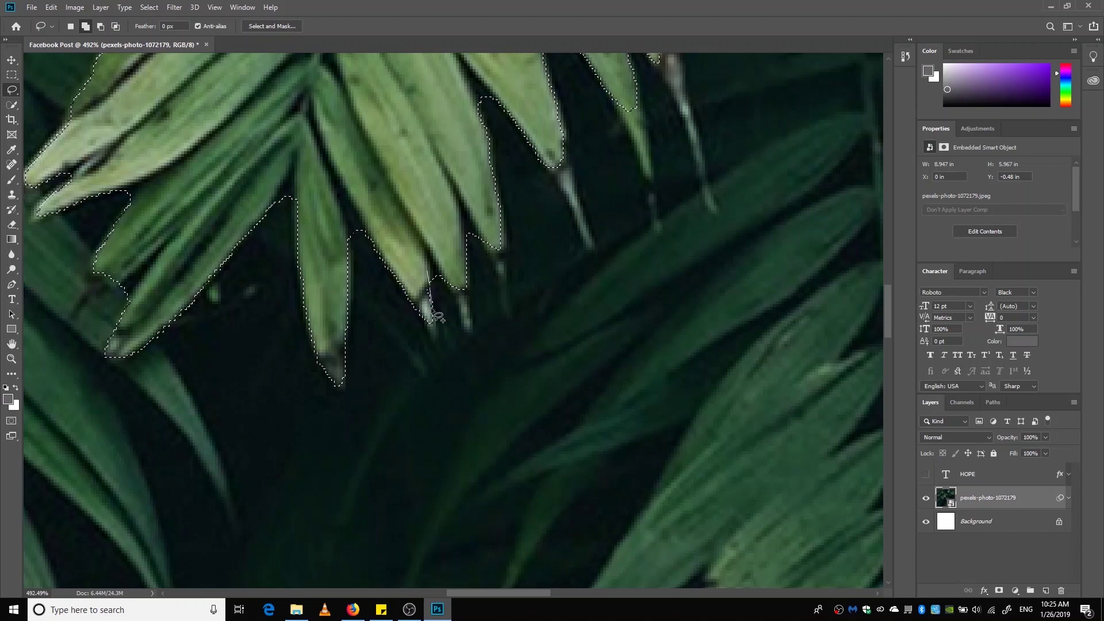
mouse_move(440, 304)
mouse_down()
mouse_move(413, 362)
mouse_move(406, 313)
mouse_up()
mouse_move(467, 245)
mouse_down()
mouse_move(486, 283)
mouse_move(469, 244)
mouse_up()
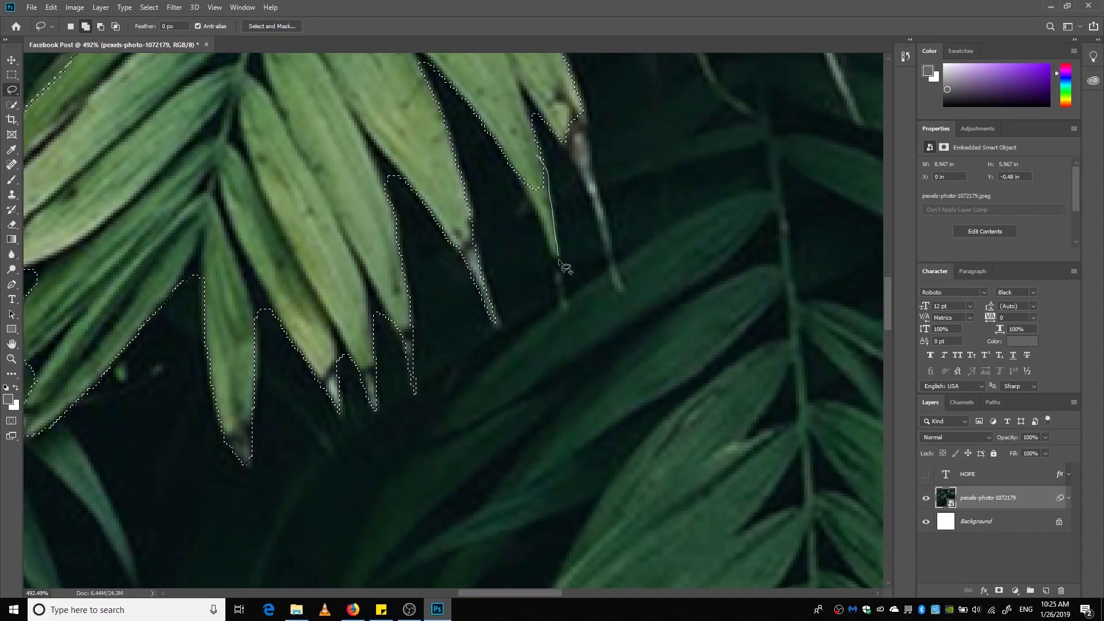
mouse_move(543, 169)
mouse_down()
mouse_move(555, 285)
mouse_move(546, 173)
mouse_up()
mouse_move(578, 112)
mouse_down()
mouse_move(578, 163)
mouse_move(578, 132)
mouse_up()
- Trace along a leaf edge to close the selection gap between leaves
scroll(578, 163, left, 5)
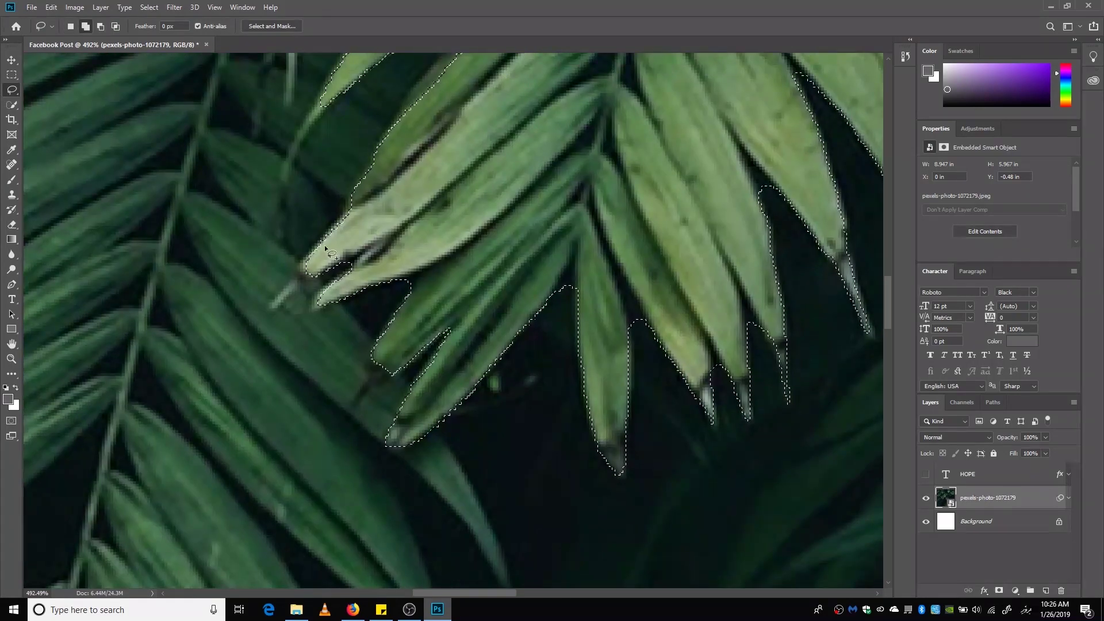
scroll(525, 255, up, 3)
scroll(525, 256, down, 3)
scroll(463, 272, up, 2)
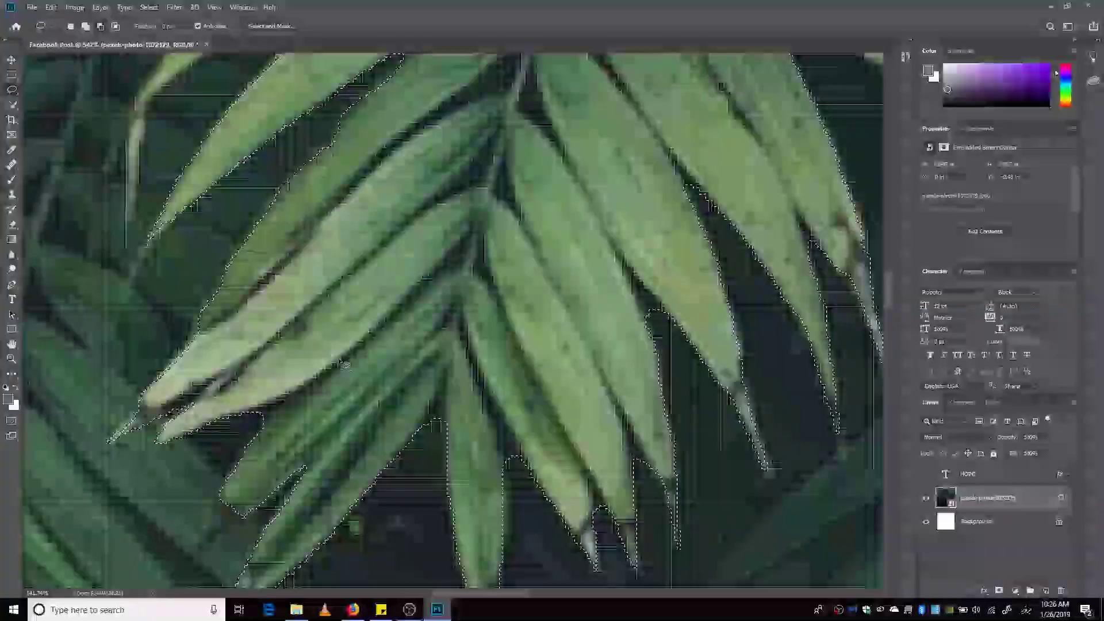
scroll(464, 272, up, 2)
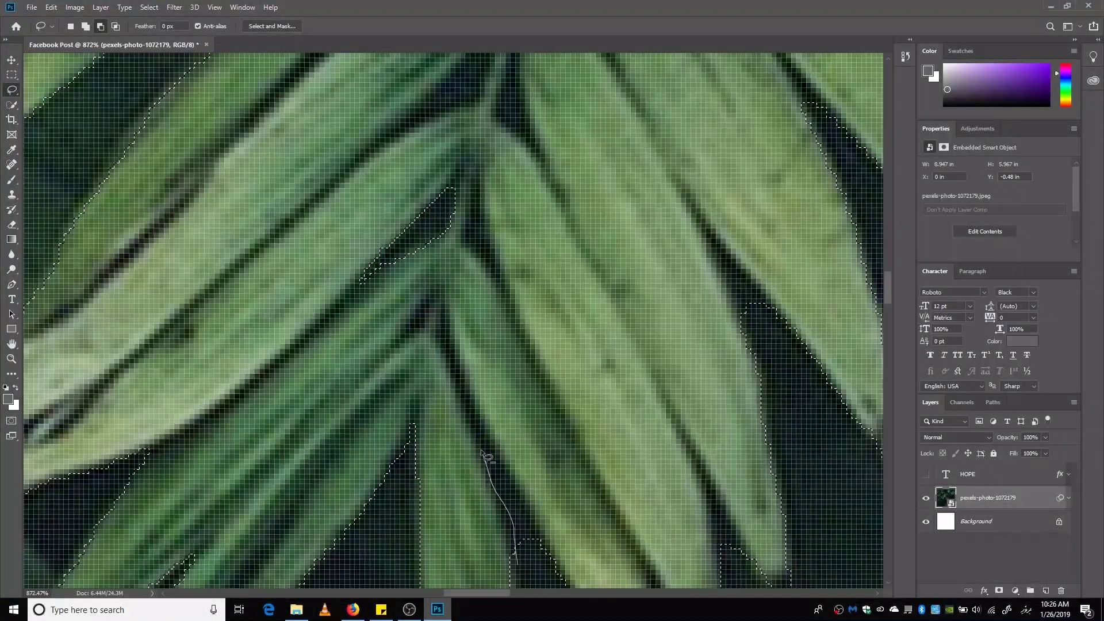
scroll(448, 299, up, 2)
scroll(449, 305, up, 3)
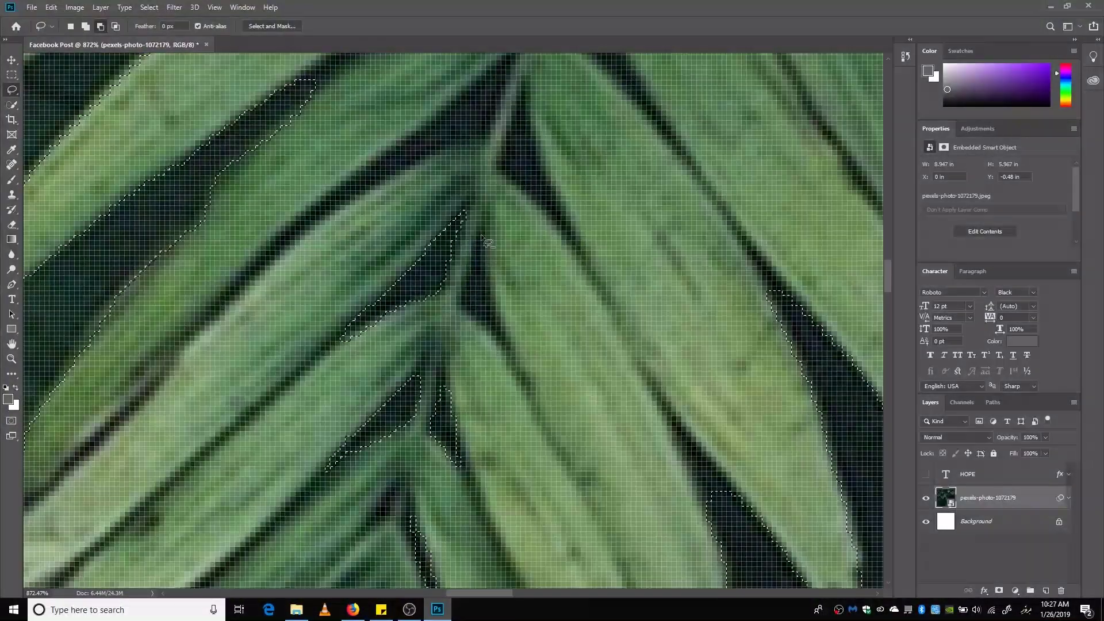
scroll(464, 128, down, 3)
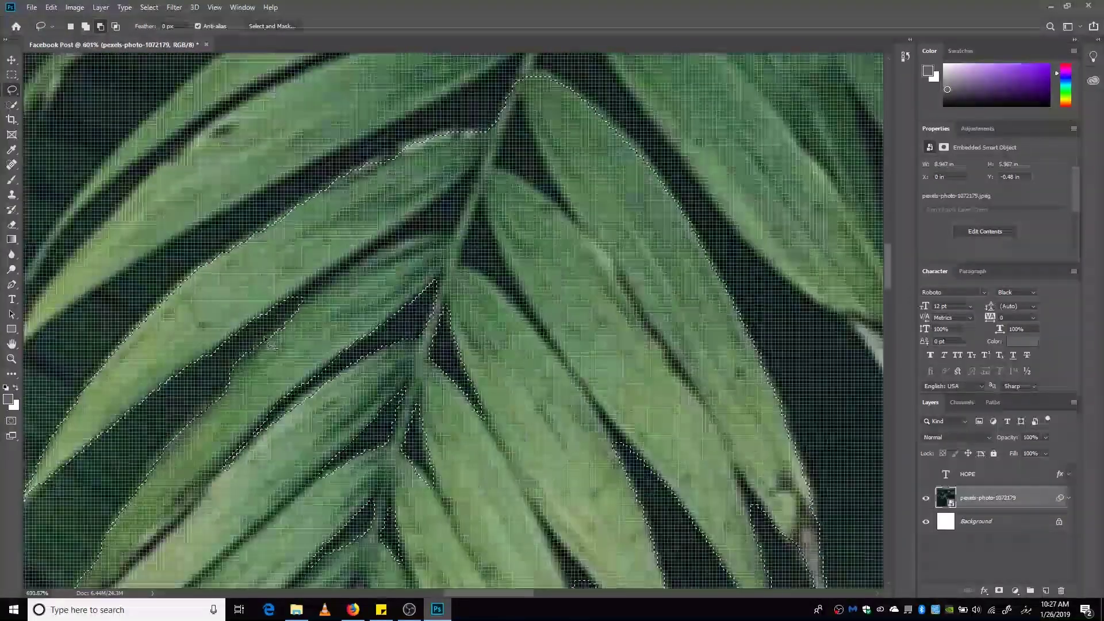
mouse_move(282, 320)
mouse_down()
mouse_move(423, 221)
mouse_move(503, 282)
mouse_move(455, 179)
mouse_up()
scroll(455, 179, down, 5)
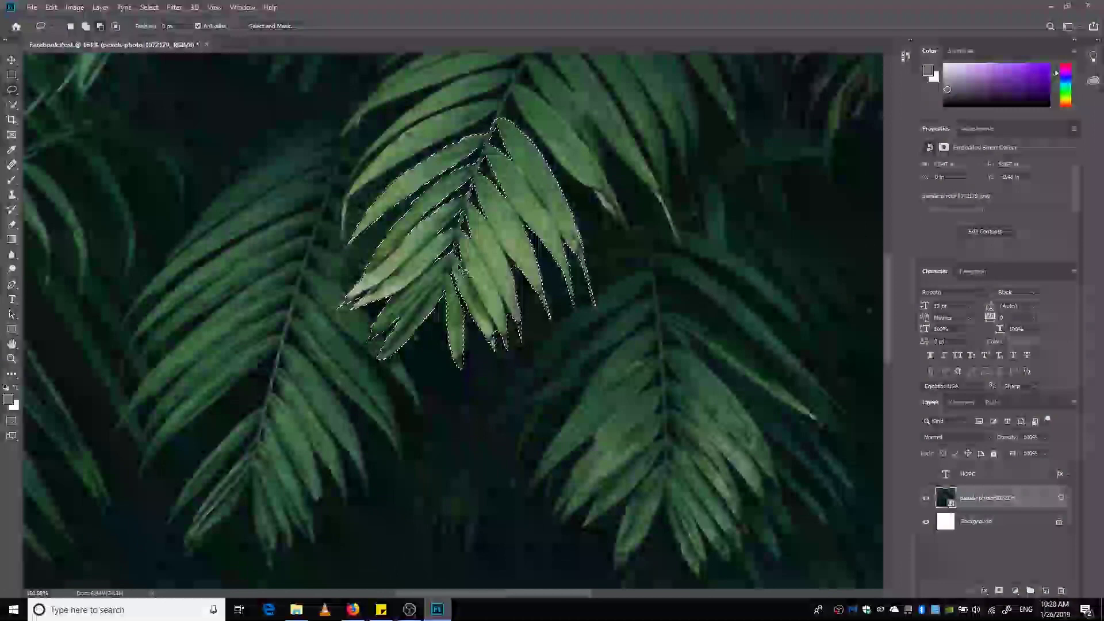
scroll(467, 267, up, 3)
scroll(467, 268, down, 3)
scroll(437, 230, up, 3)
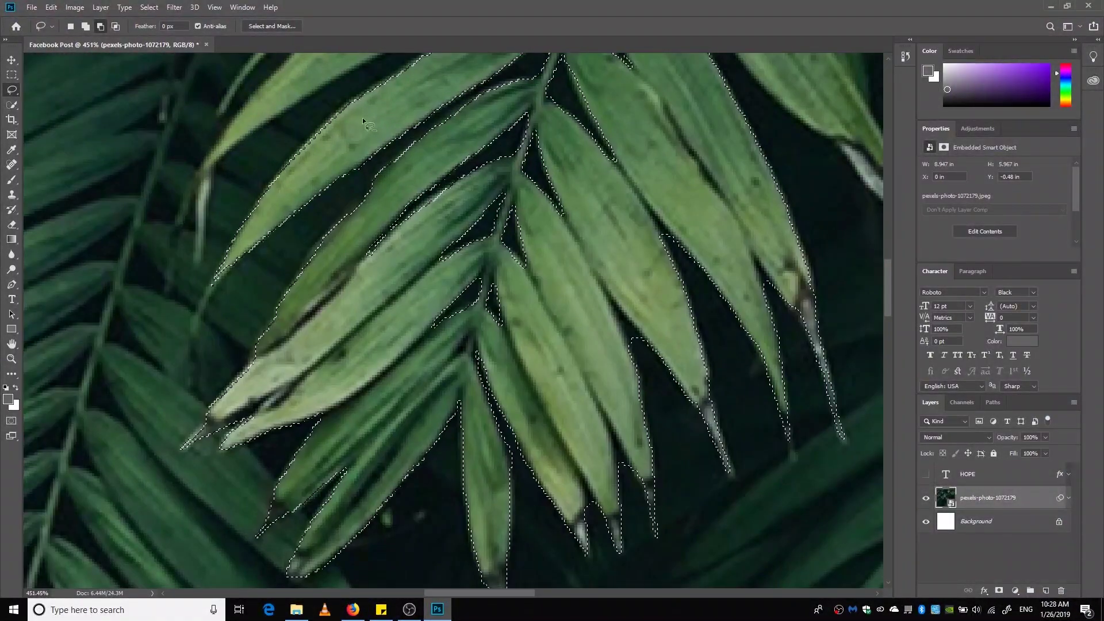
scroll(403, 196, down, 2)
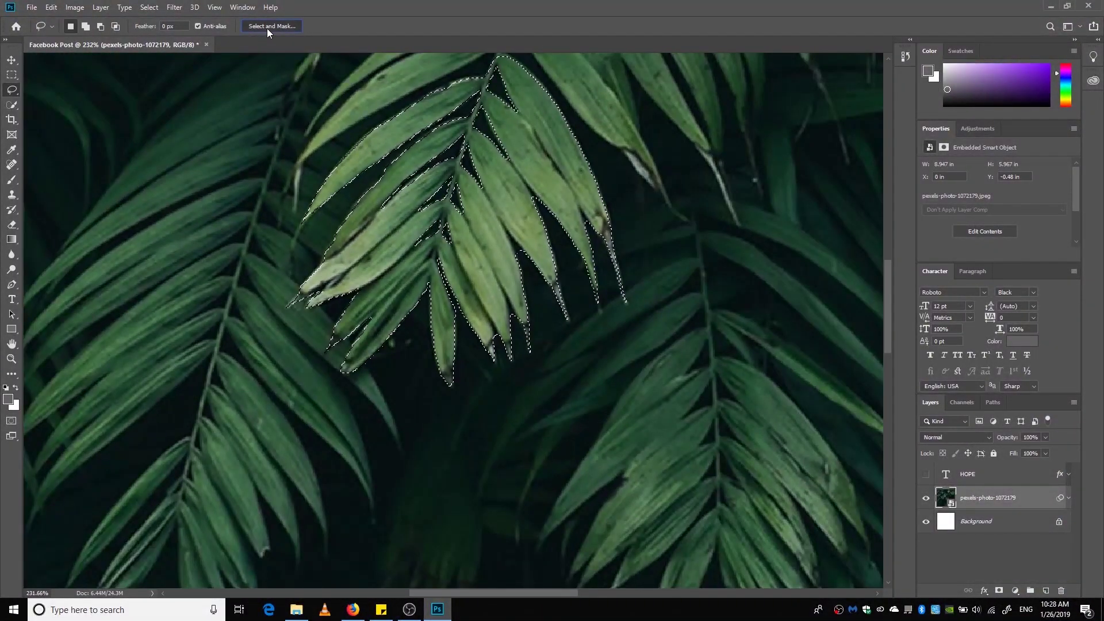
- Open Select and Mask for the frond selection and bring up the View Mode choices
click(272, 26)
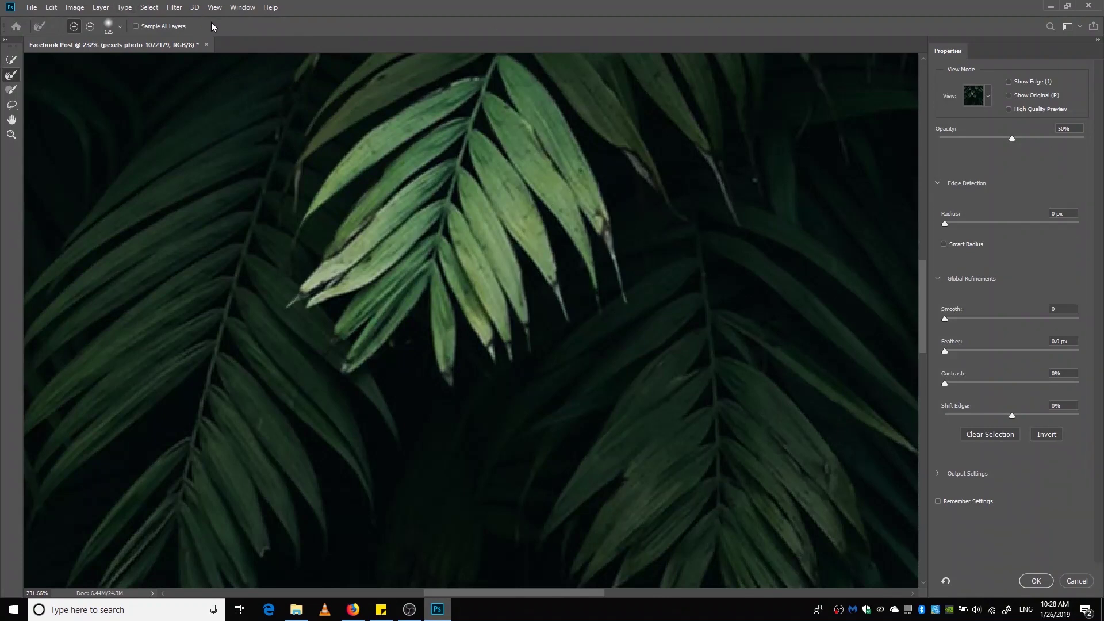
click(986, 95)
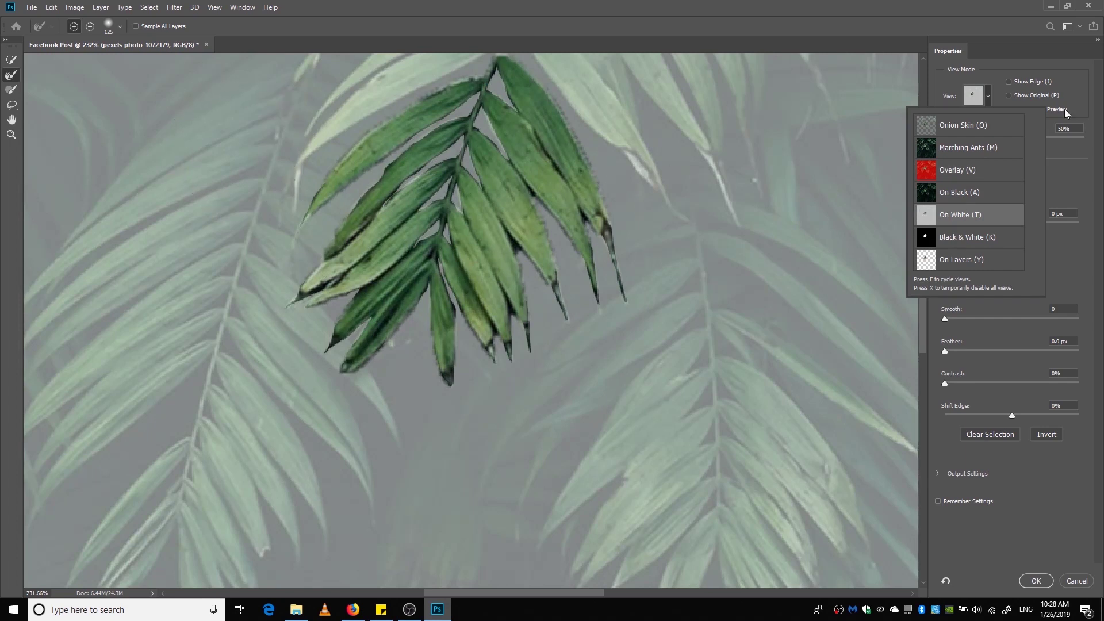
- Keep the On White view and set the Refine Edge Brush to 2 px
click(994, 68)
key(w)
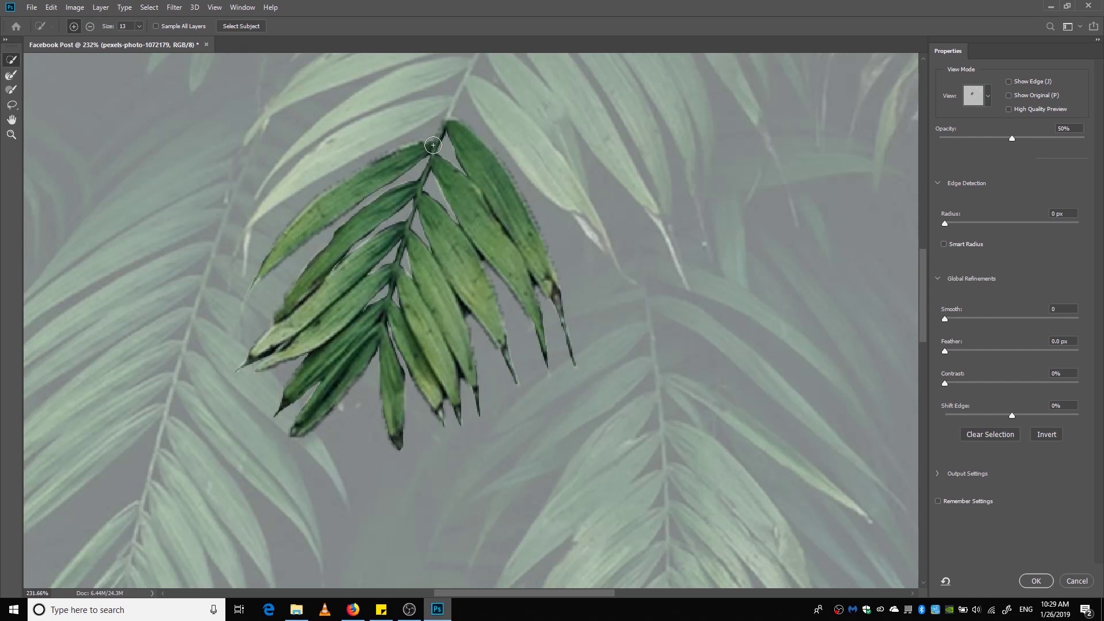
click(12, 90)
scroll(460, 252, up, 3)
scroll(479, 380, up, 4)
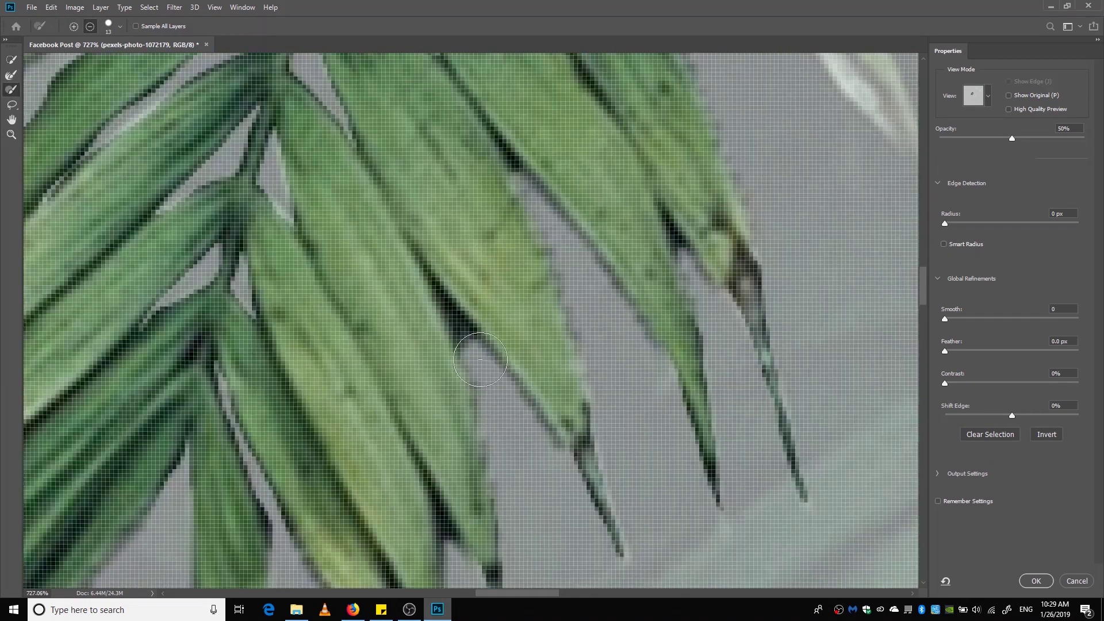
mouse_move(459, 364)
mouse_down()
mouse_move(450, 364)
mouse_move(469, 334)
mouse_move(479, 349)
mouse_move(429, 288)
mouse_move(451, 348)
mouse_move(426, 280)
mouse_up()
- Brush along the leaf edges, painting missed edge pixels back into the selection
drag(501, 156, 438, 282)
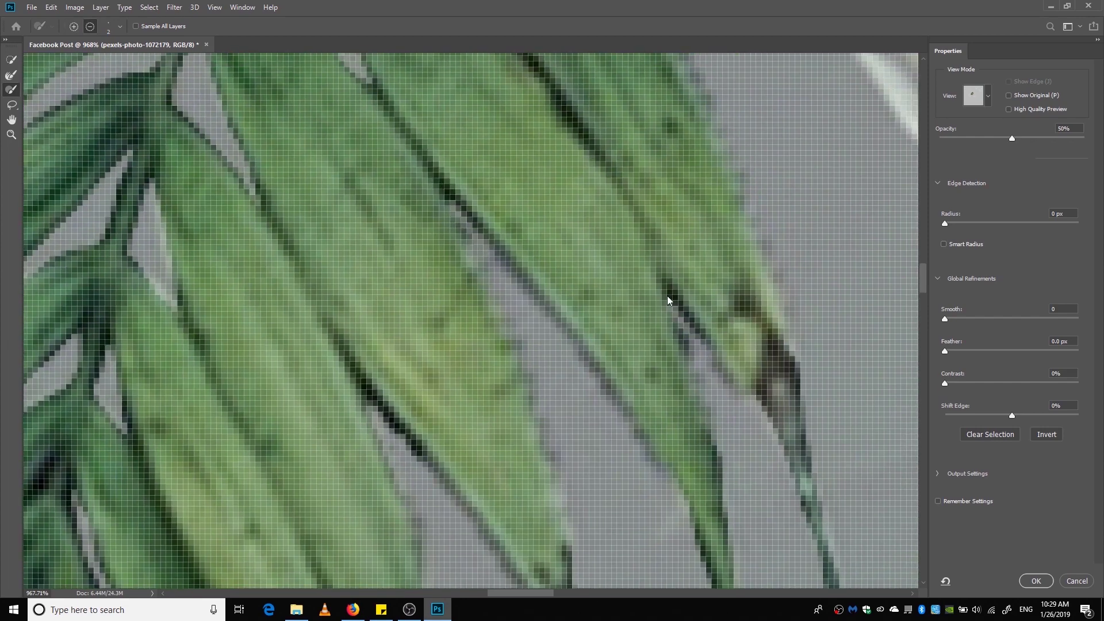
scroll(667, 300, down, 5)
scroll(779, 291, down, 1)
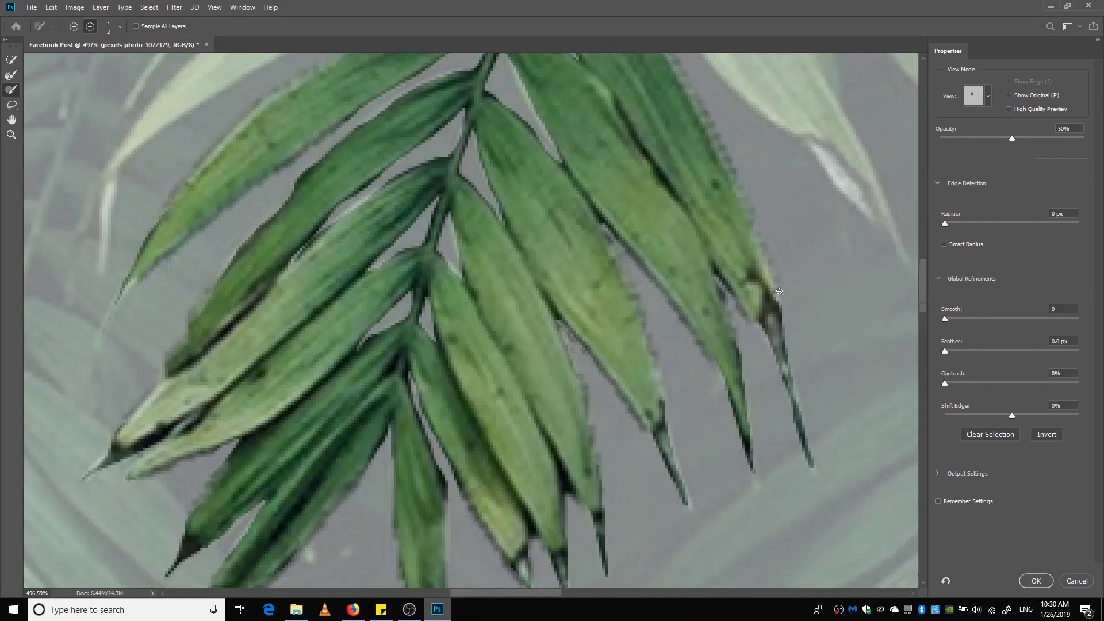
scroll(353, 248, up, 5)
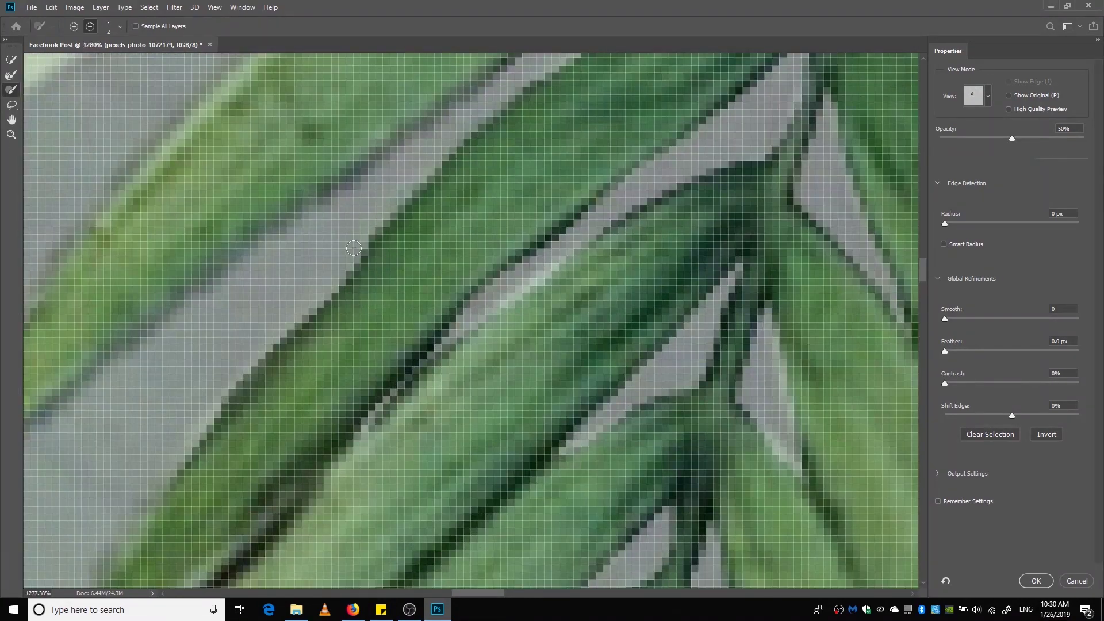
click(354, 248)
mouse_move(352, 271)
mouse_down()
mouse_move(281, 340)
mouse_move(351, 259)
mouse_up()
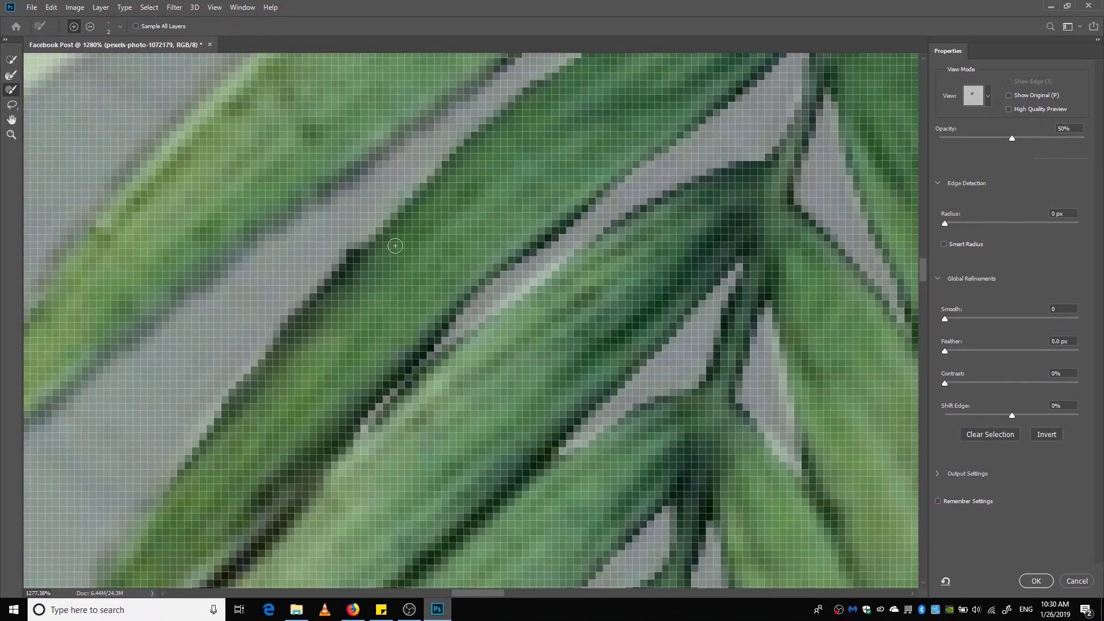
scroll(345, 259, down, 4)
scroll(334, 254, up, 3)
scroll(333, 254, down, 6)
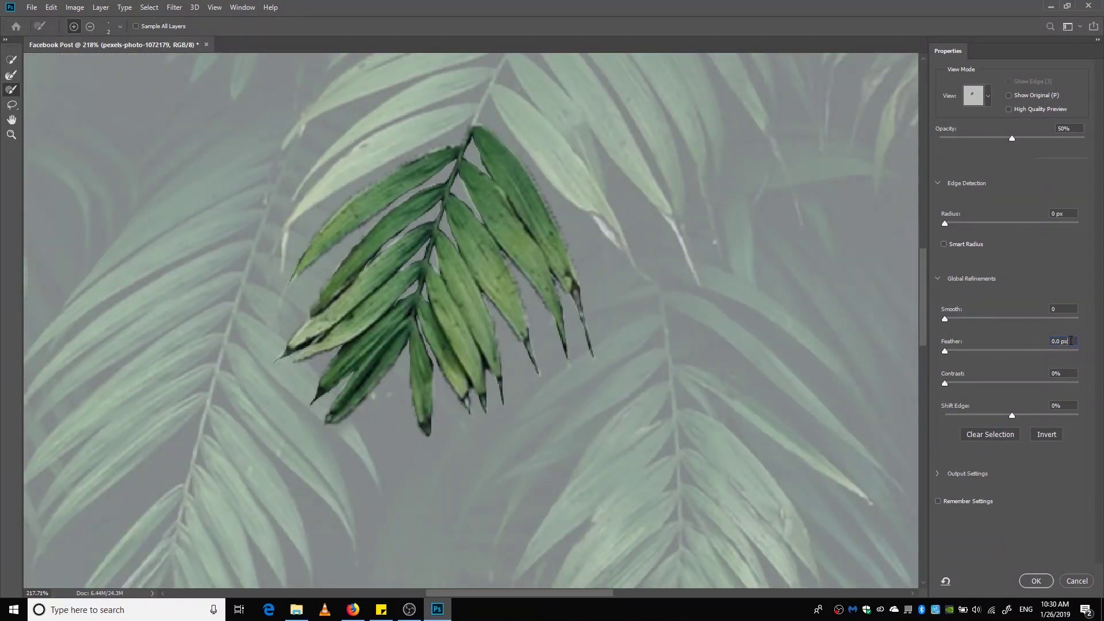
- Set Feather to 0.4 px and Shift Edge to -42%, then inspect the frond edges
scroll(1071, 341, up, 2)
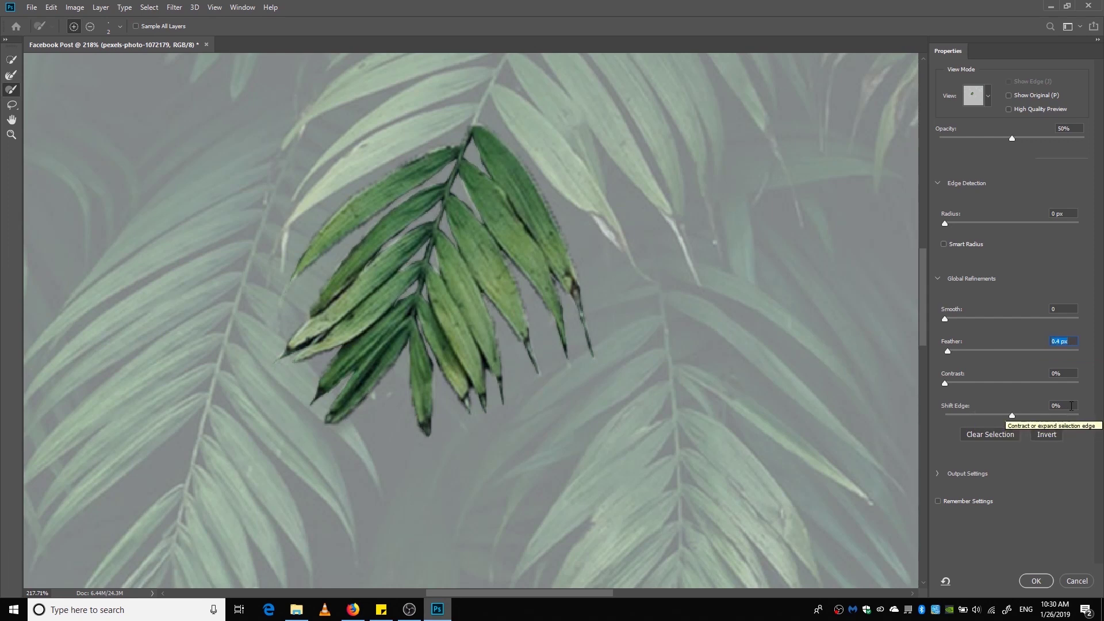
click(1000, 414)
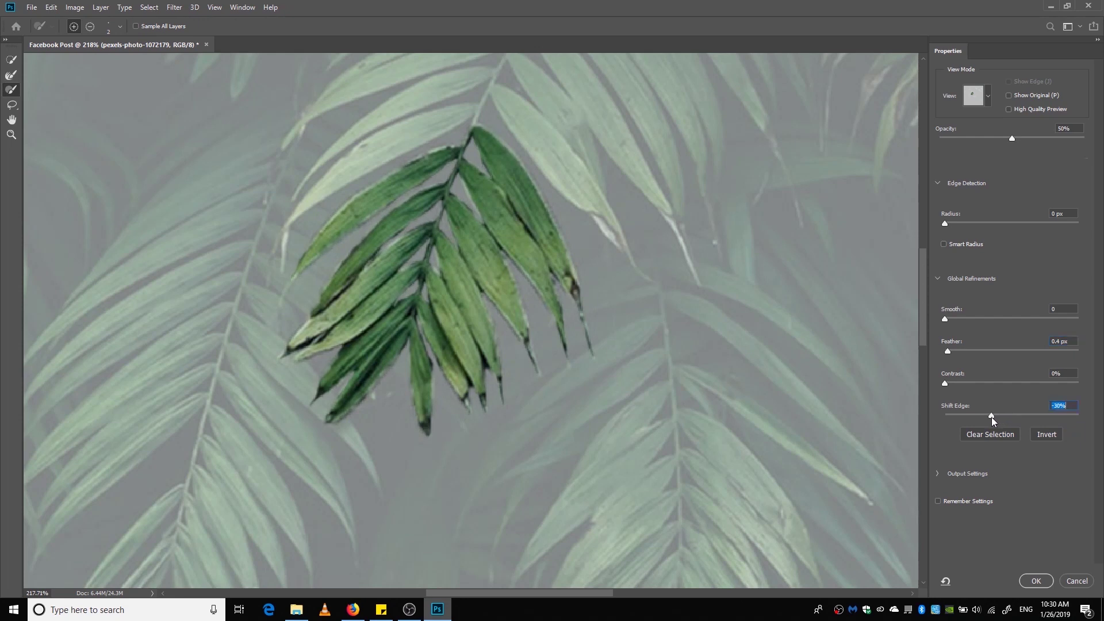
mouse_move(992, 417)
mouse_down()
mouse_move(982, 419)
mouse_move(1103, 422)
mouse_move(982, 421)
mouse_up()
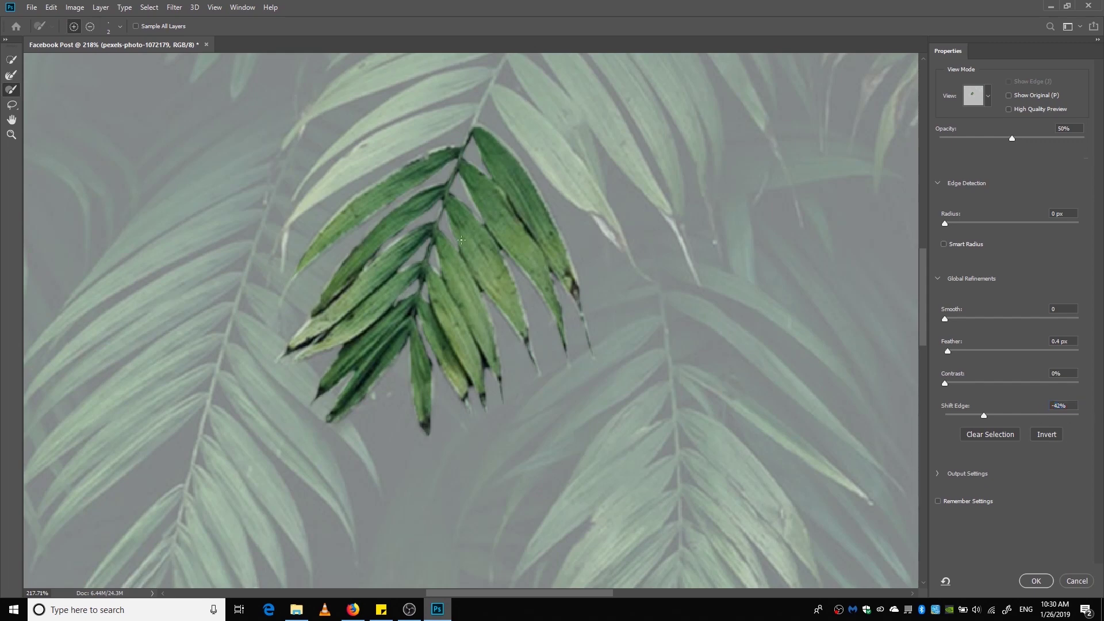
scroll(461, 240, up, 6)
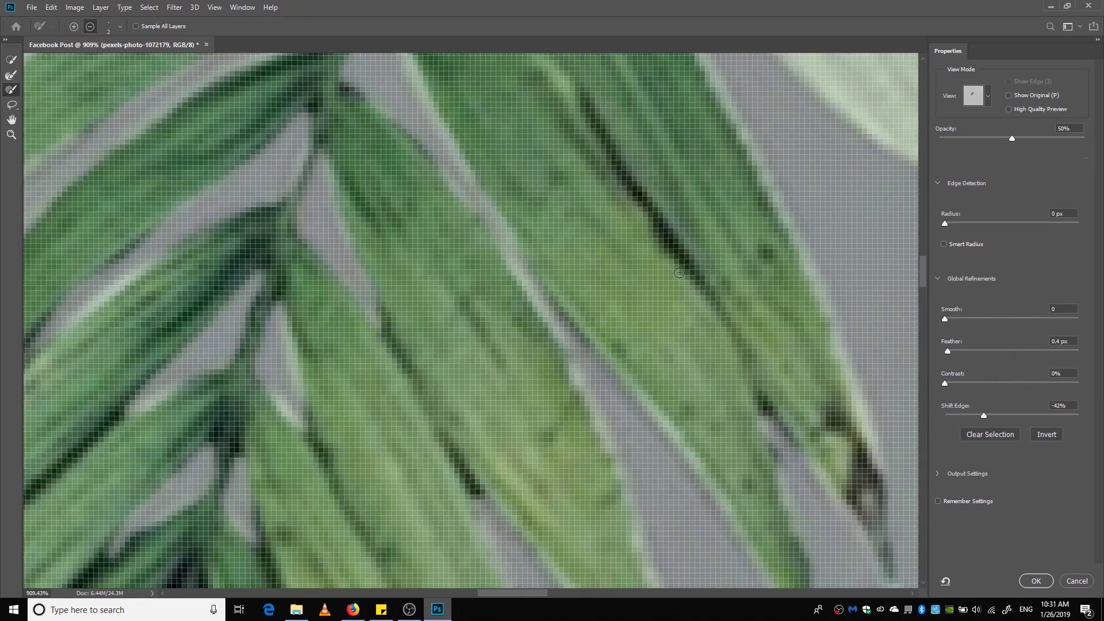
scroll(679, 272, down, 5)
scroll(466, 347, up, 5)
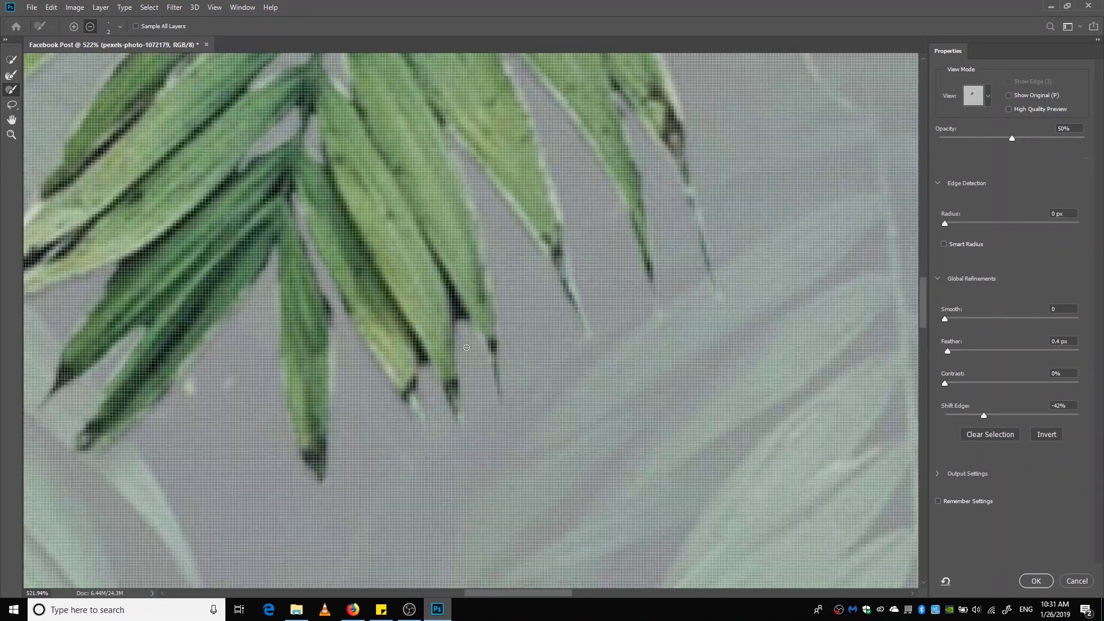
scroll(466, 347, up, 1)
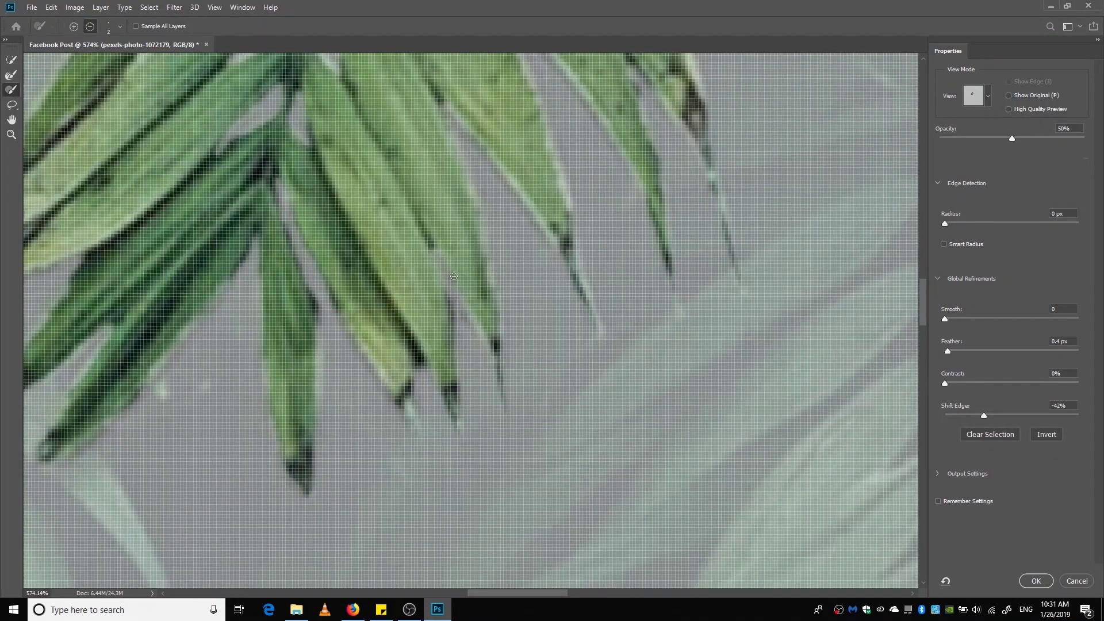
- Confirm the refined selection and add it as a layer mask on the HOPE text
click(1034, 584)
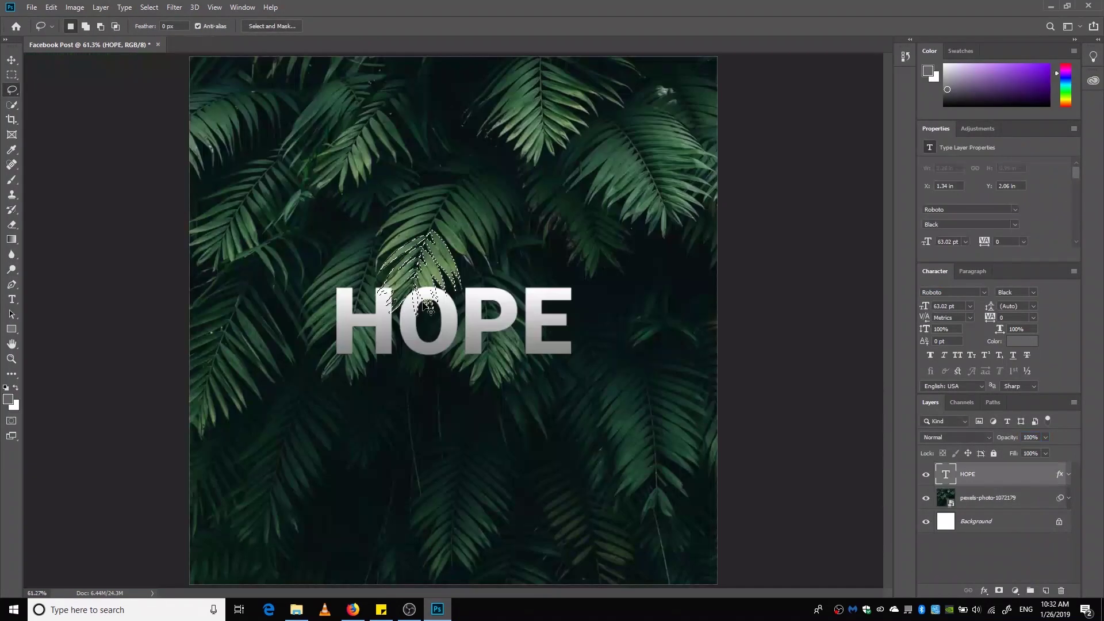
scroll(426, 305, up, 3)
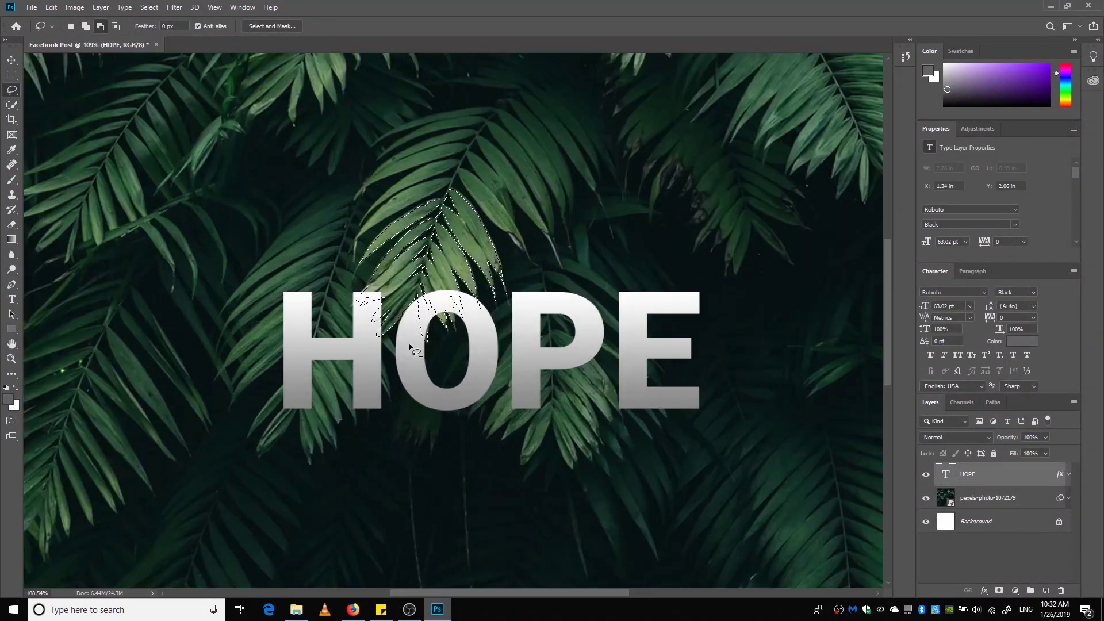
scroll(412, 348, up, 3)
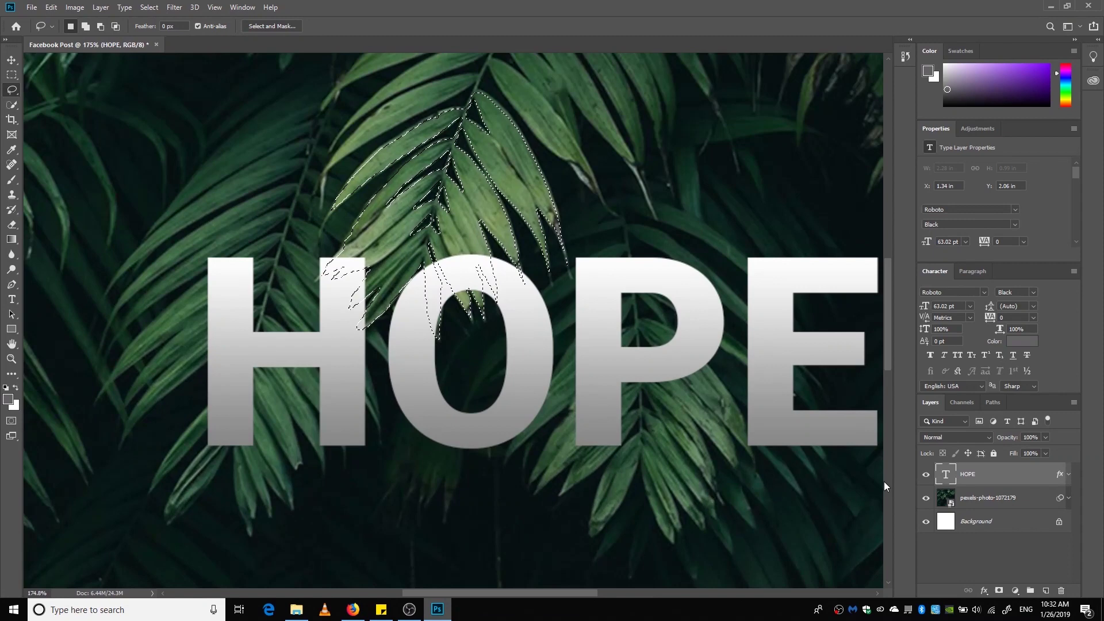
click(1000, 591)
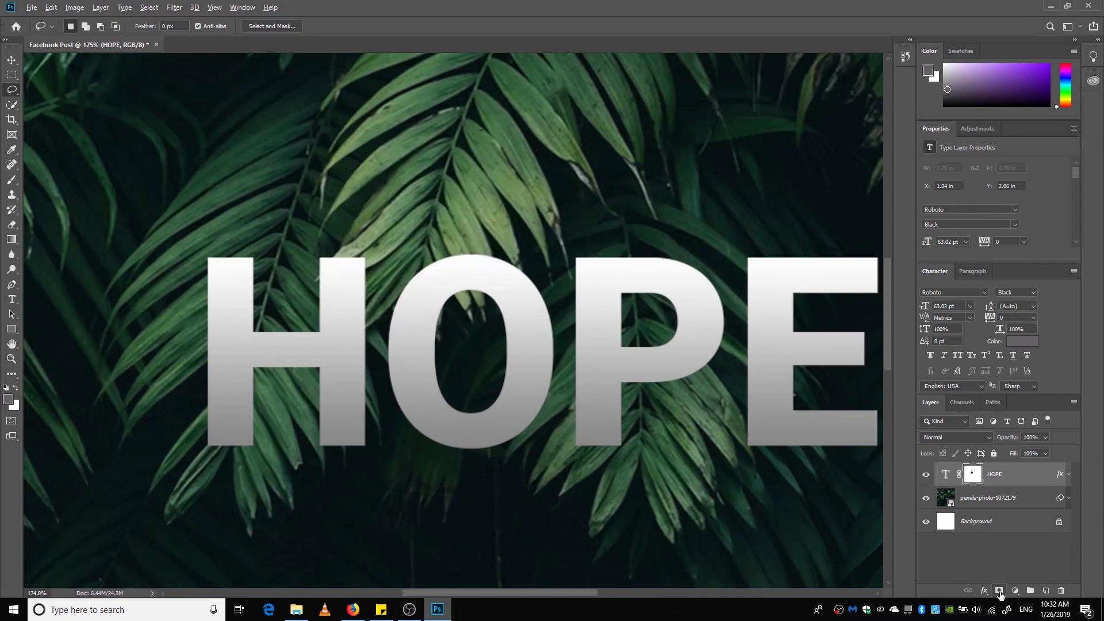
scroll(357, 237, down, 5)
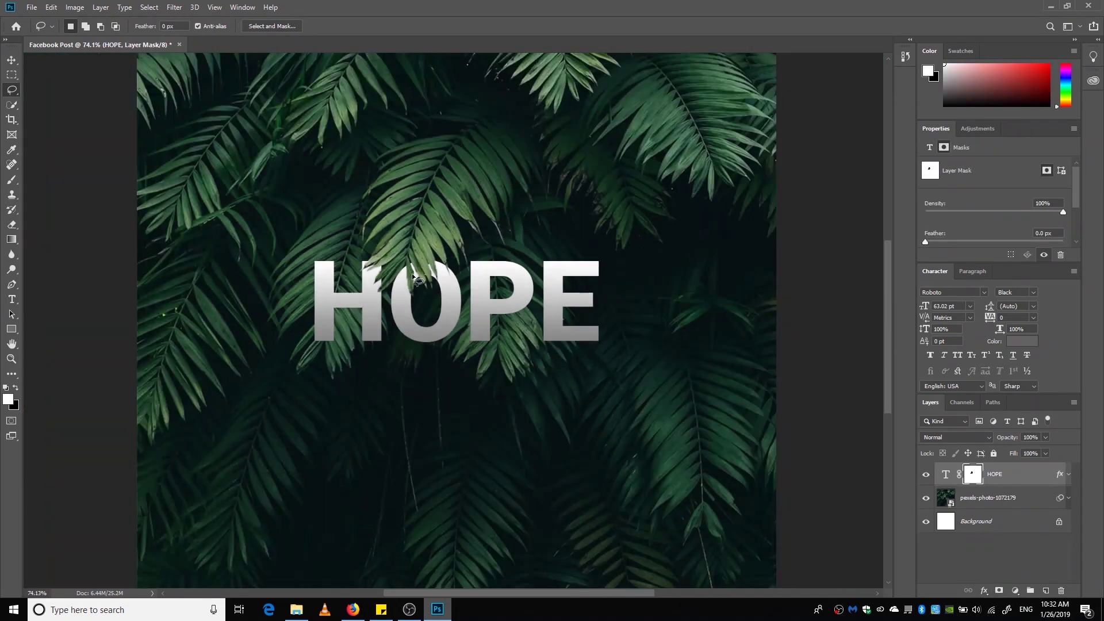
scroll(412, 276, down, 1)
scroll(432, 302, up, 7)
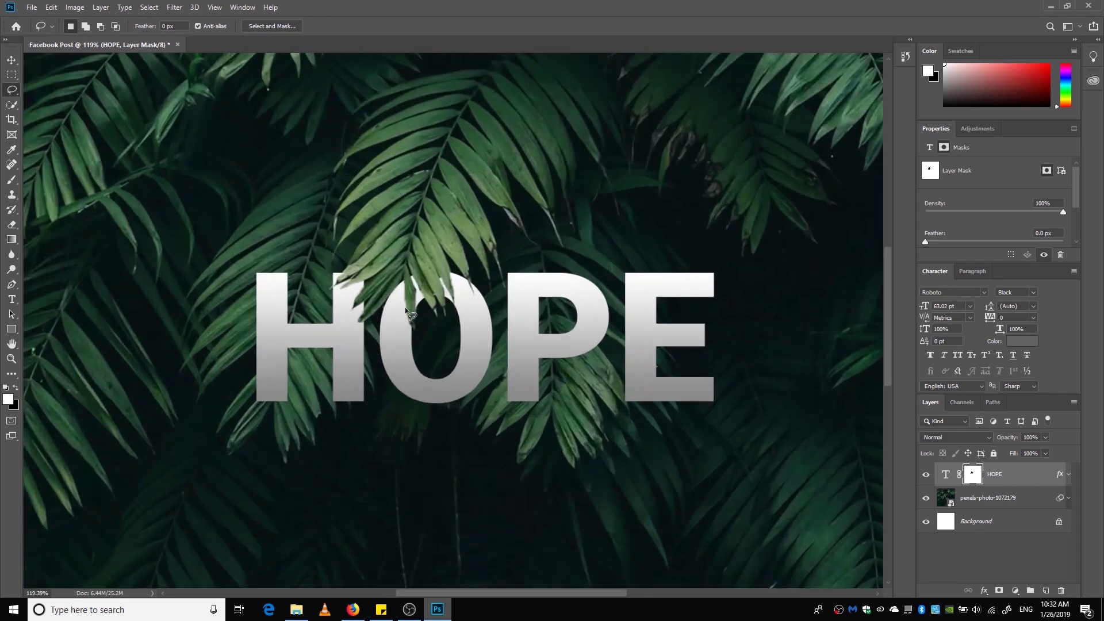
scroll(294, 244, up, 2)
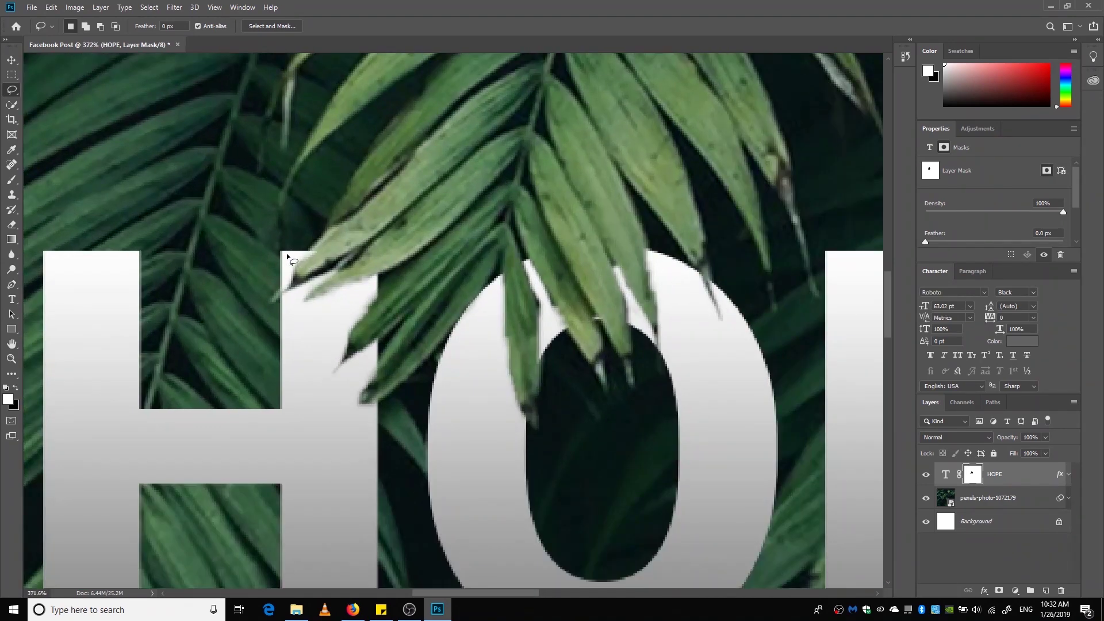
- Choose the Brush tool and shrink it to about 7 px with low hardness
drag(596, 298, 560, 259)
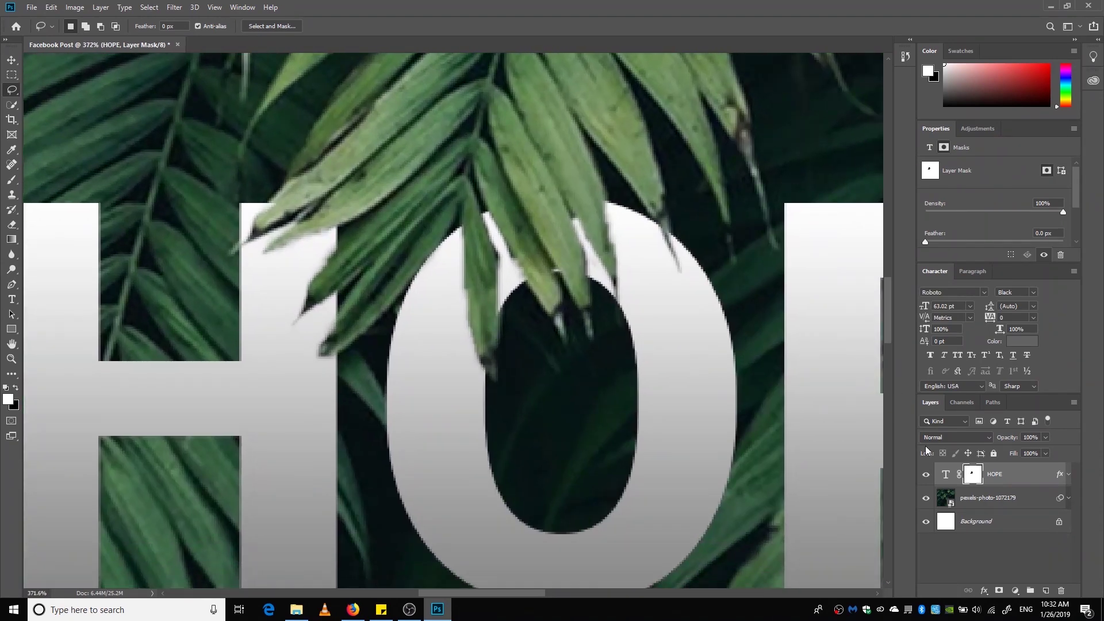
click(11, 179)
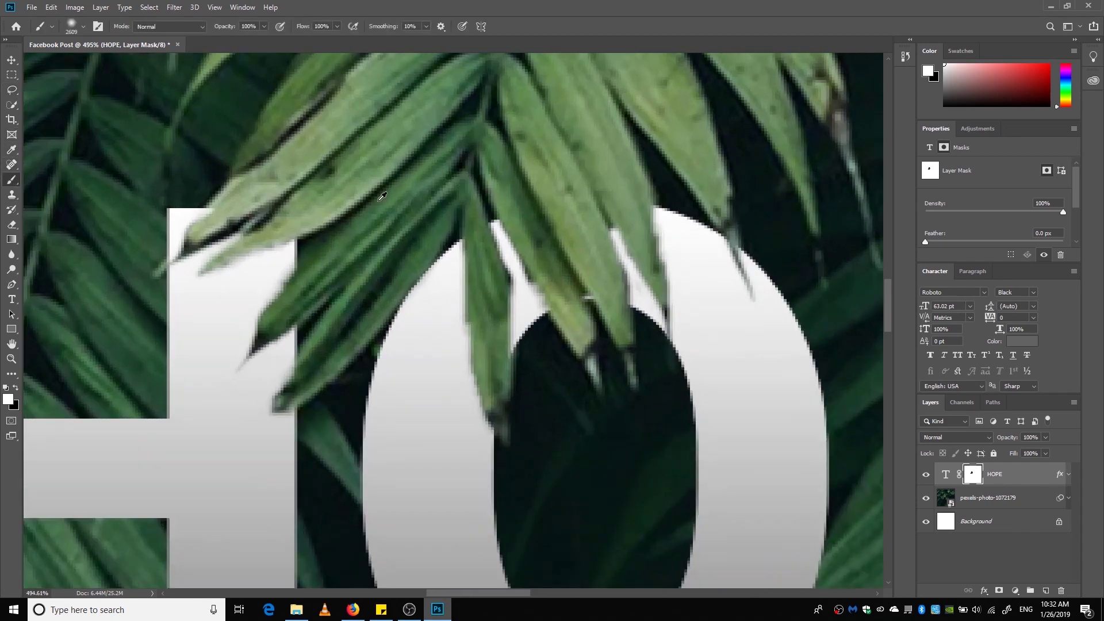
alt+right_click(379, 204)
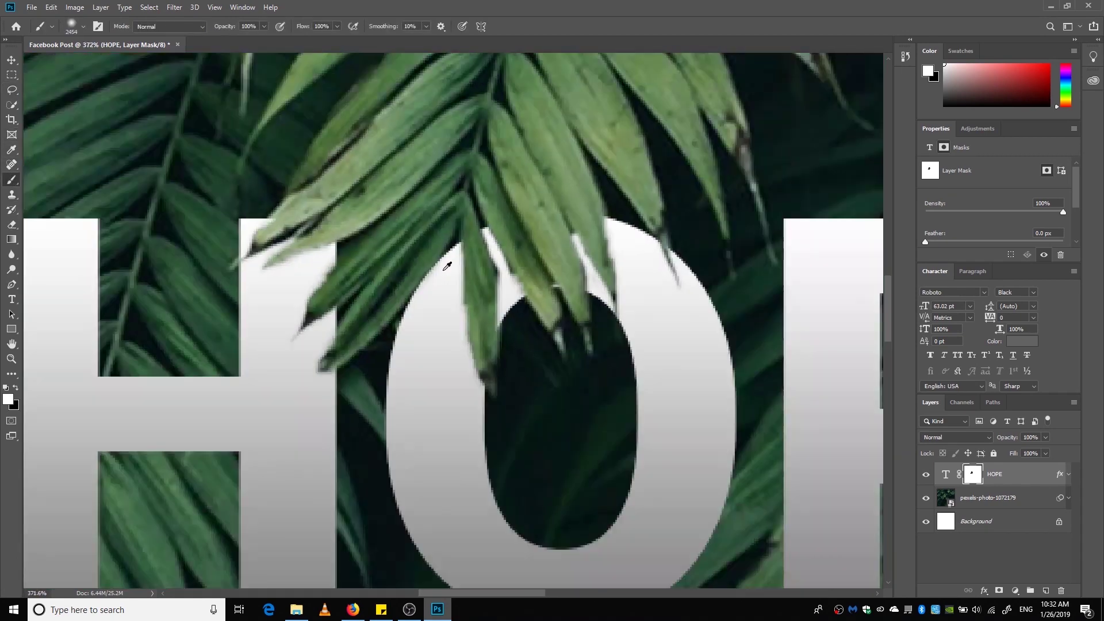
scroll(447, 265, down, 3)
alt+right_click(624, 222)
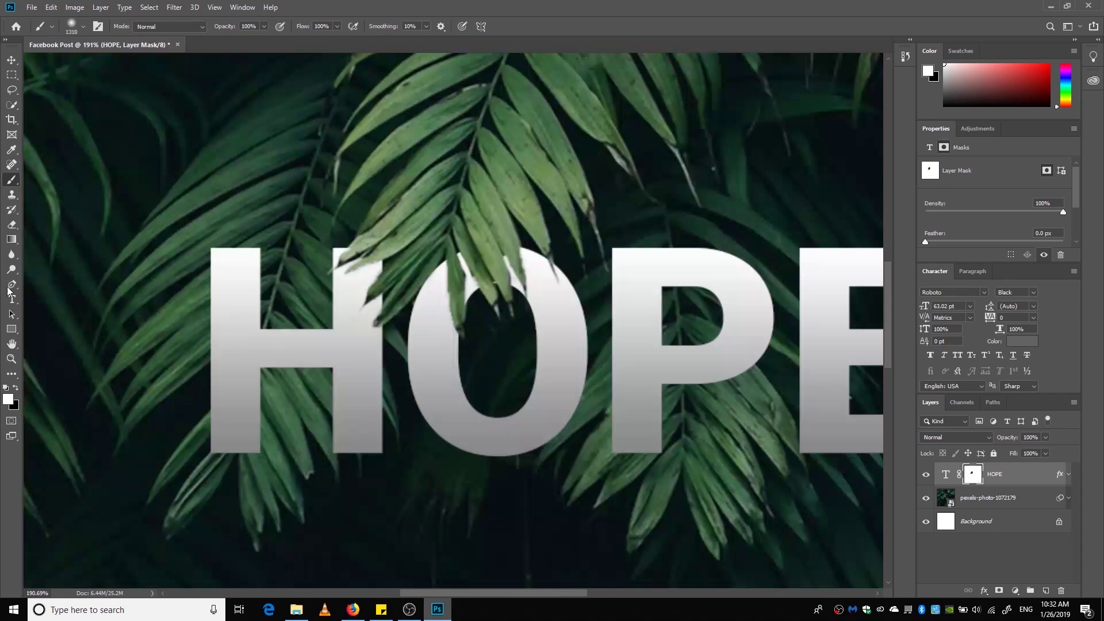
alt+right_click(553, 242)
alt+right_click(483, 280)
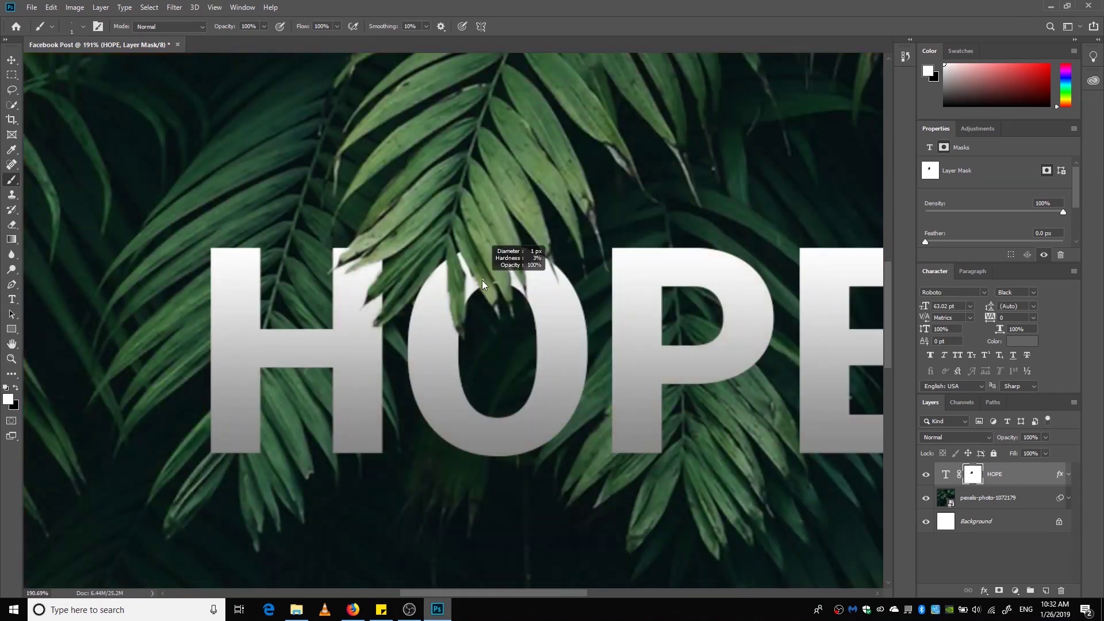
alt+right_click(424, 286)
scroll(419, 231, up, 4)
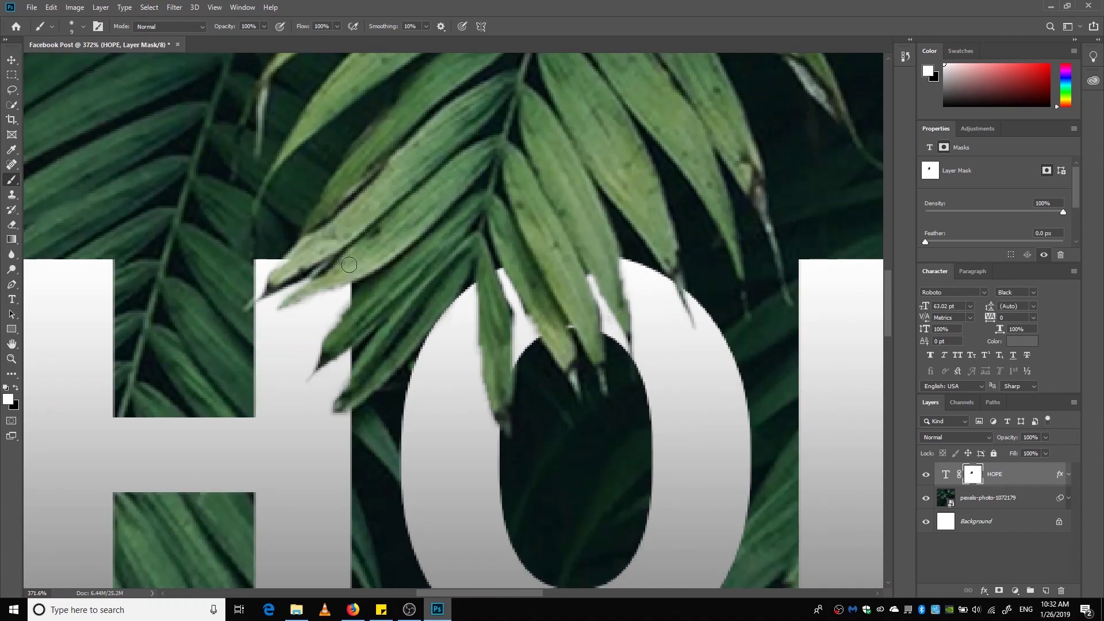
scroll(310, 242, up, 2)
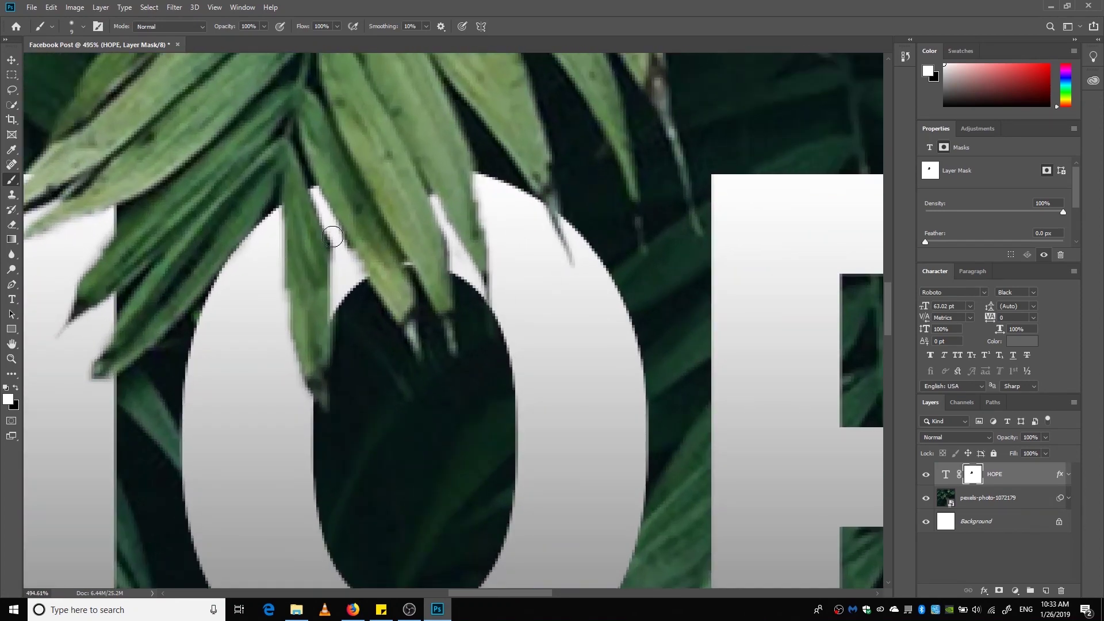
alt+right_click(332, 236)
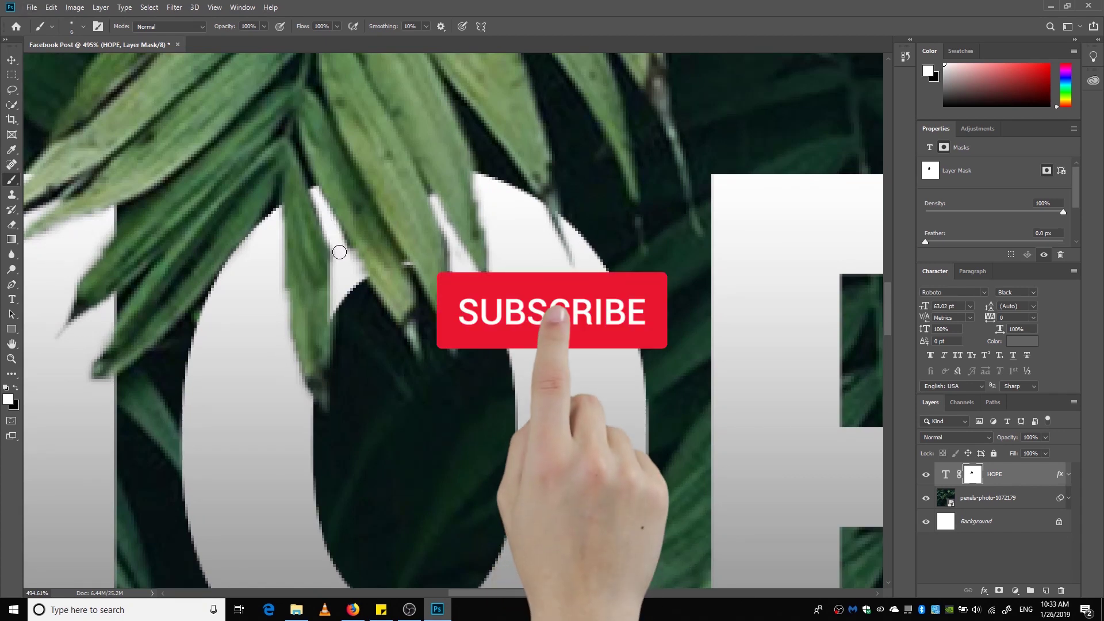
- Bring the H into view, make black the foreground colour, then return to the Move tool
drag(55, 201, 262, 289)
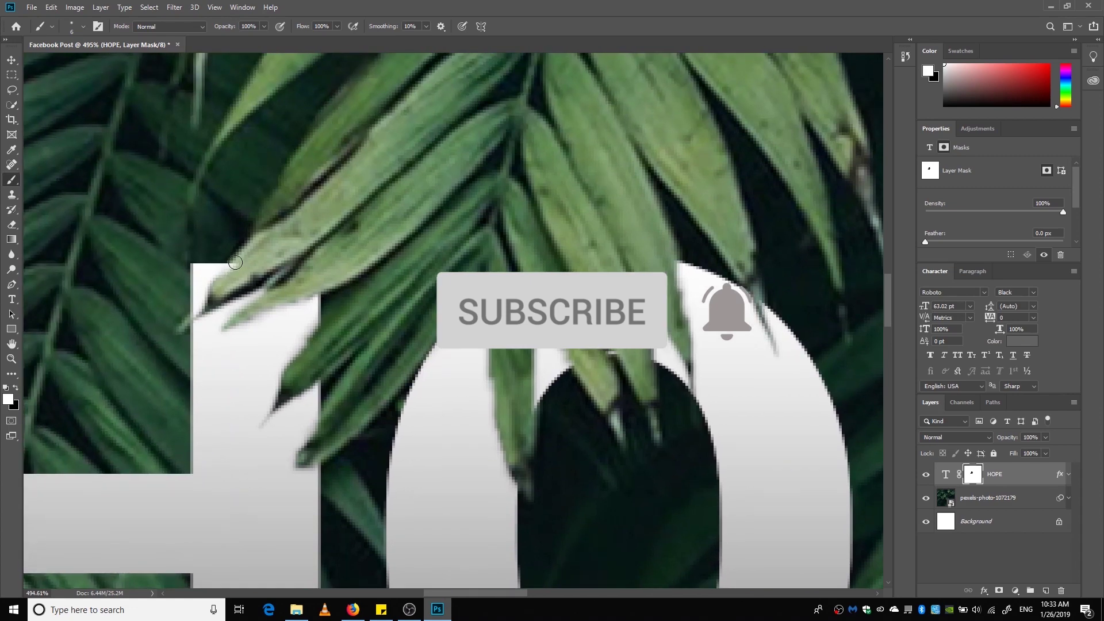
key(x)
scroll(354, 304, down, 1)
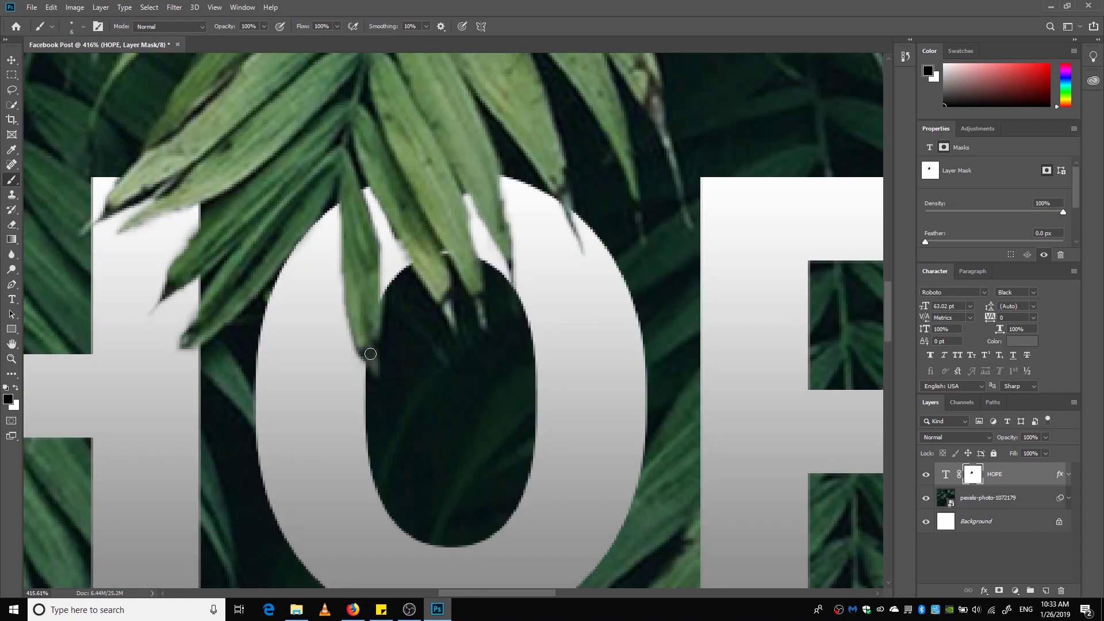
scroll(362, 324, down, 8)
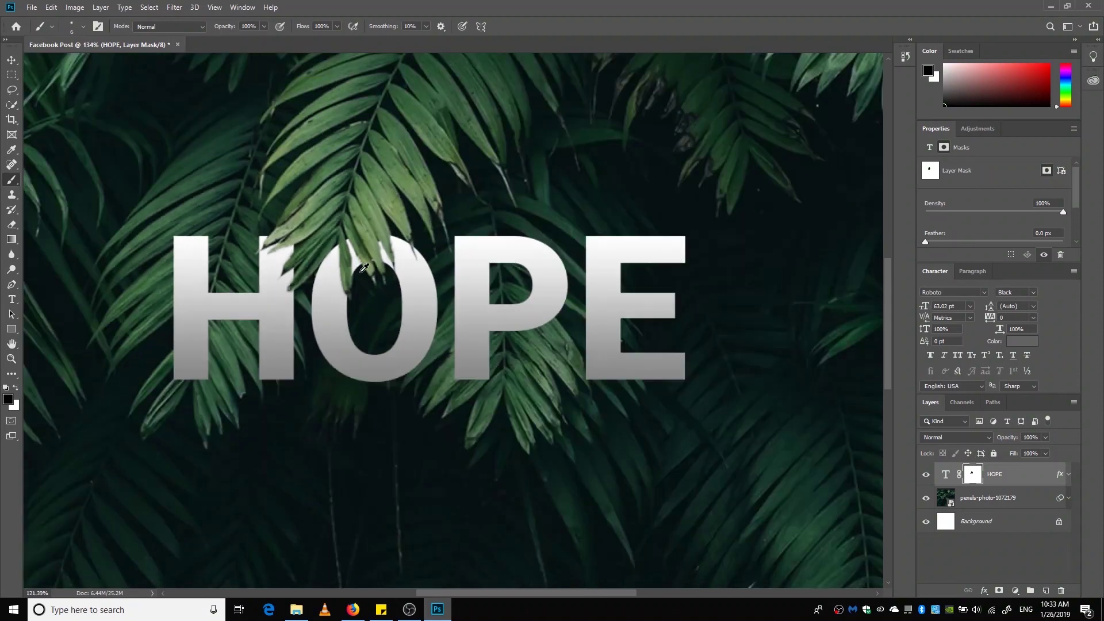
scroll(364, 268, down, 2)
scroll(311, 250, up, 4)
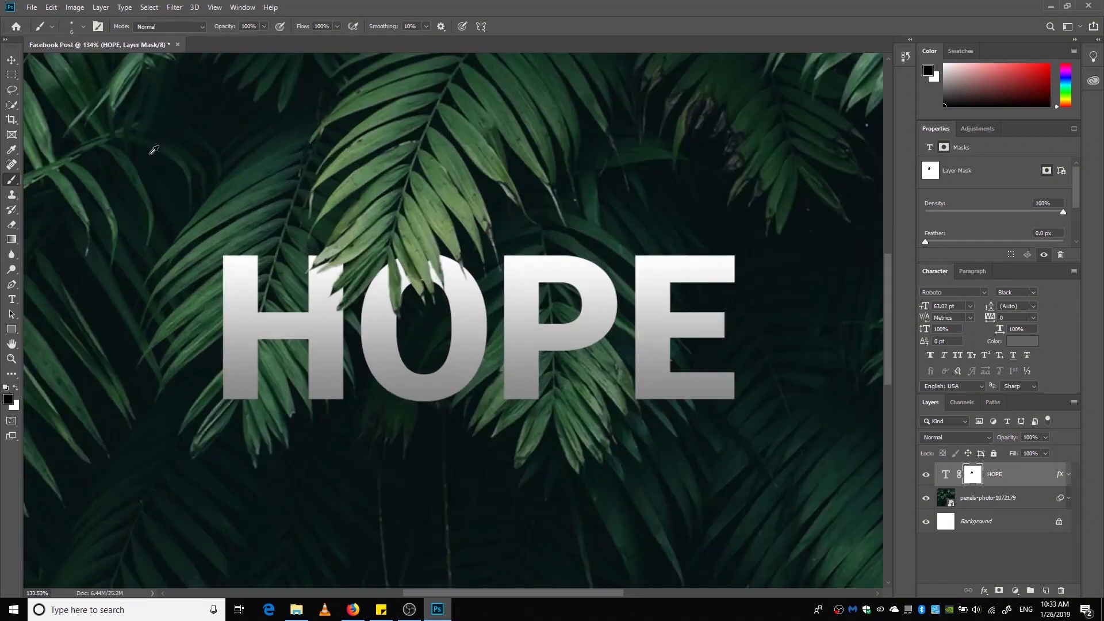
click(11, 60)
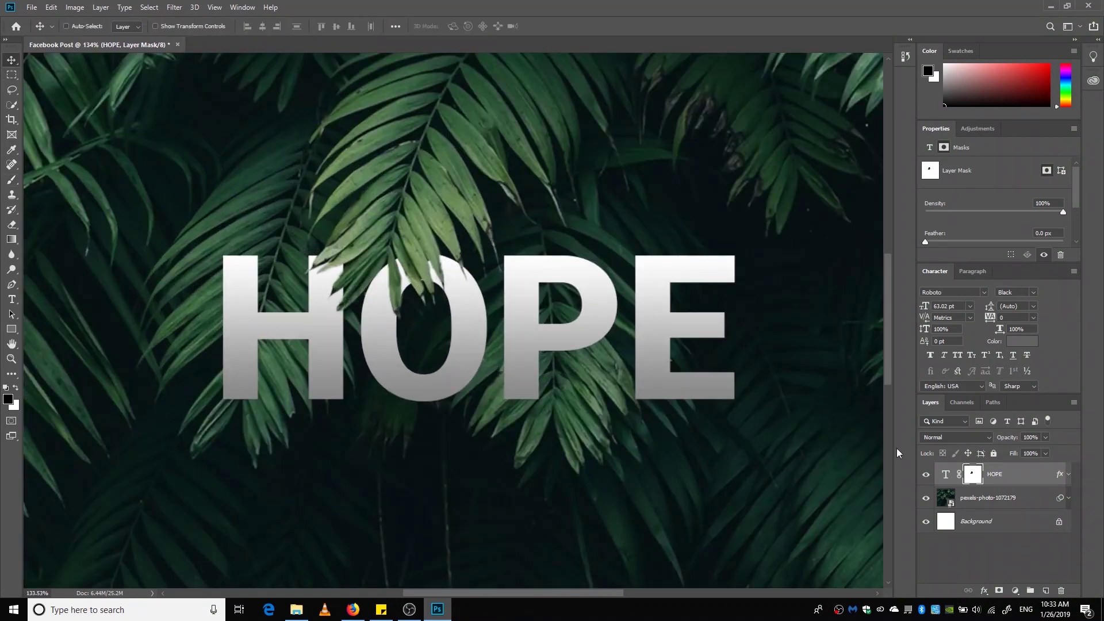
- Load the HOPE layer's mask as a selection and add a new empty layer
click(1015, 476)
click(1015, 499)
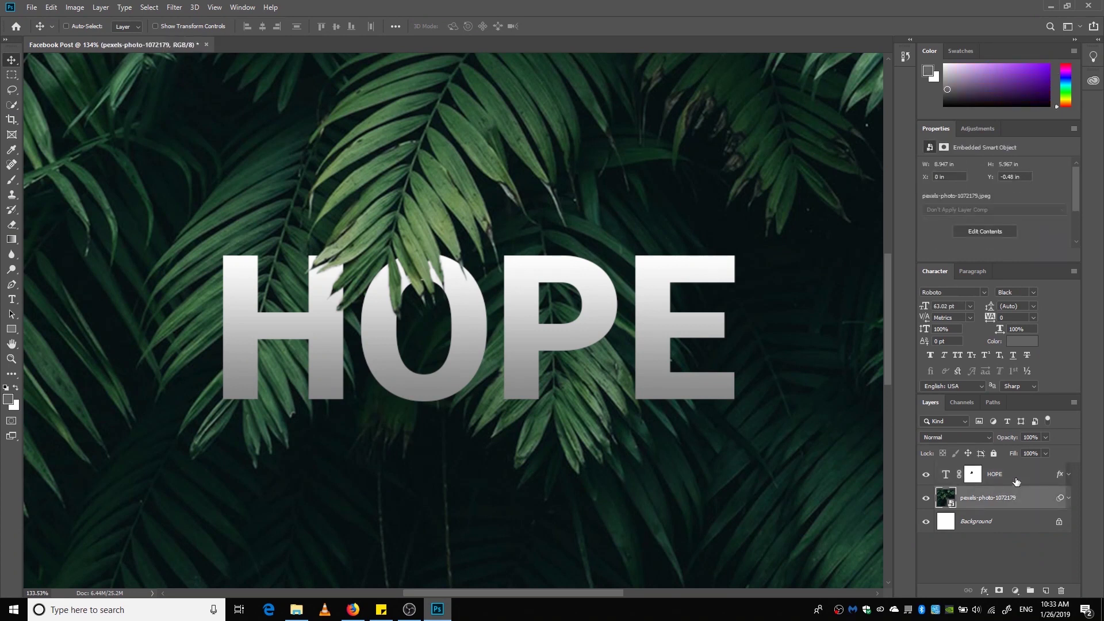
click(1007, 478)
click(973, 475)
ctrl+click(973, 476)
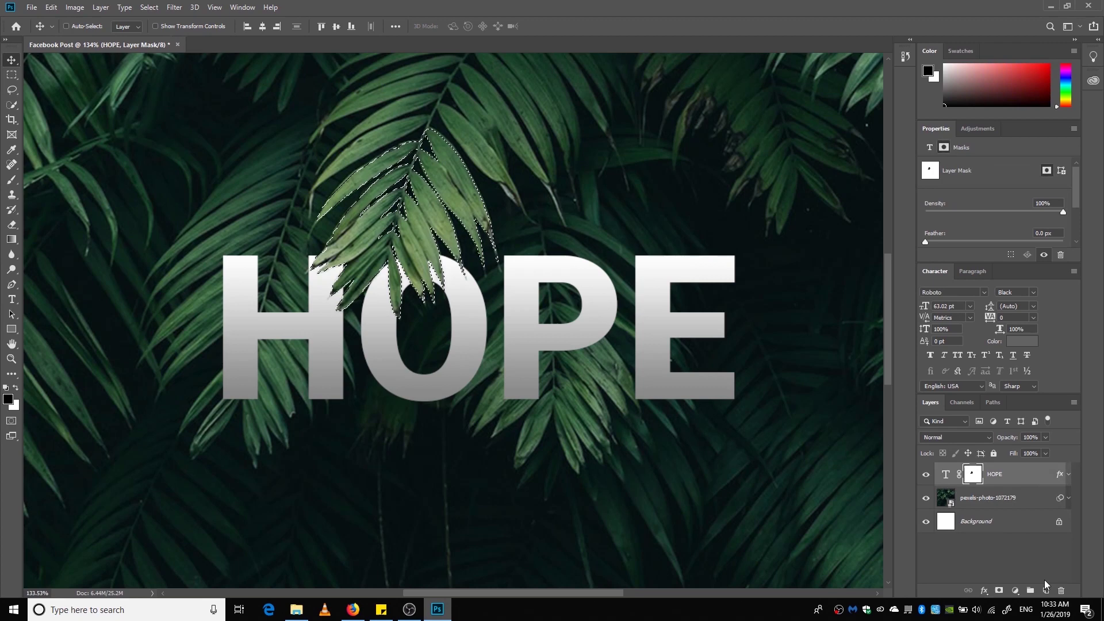
click(1047, 589)
- Invert the selection so only the leaf shape is selected
key(ctrl+0)
key(l)
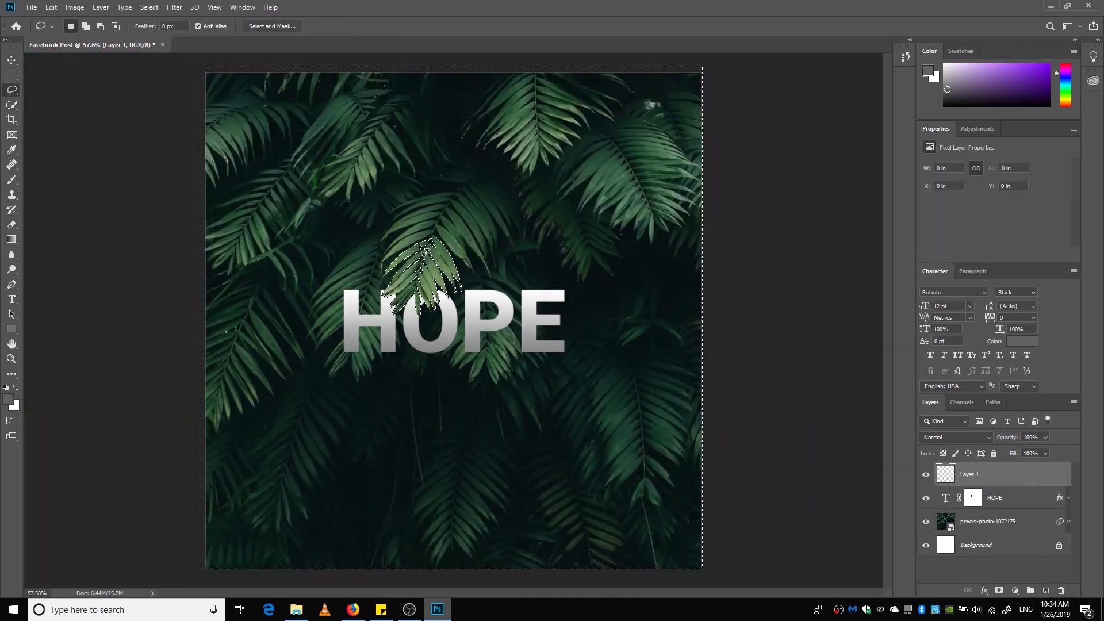
right_click(421, 247)
click(454, 261)
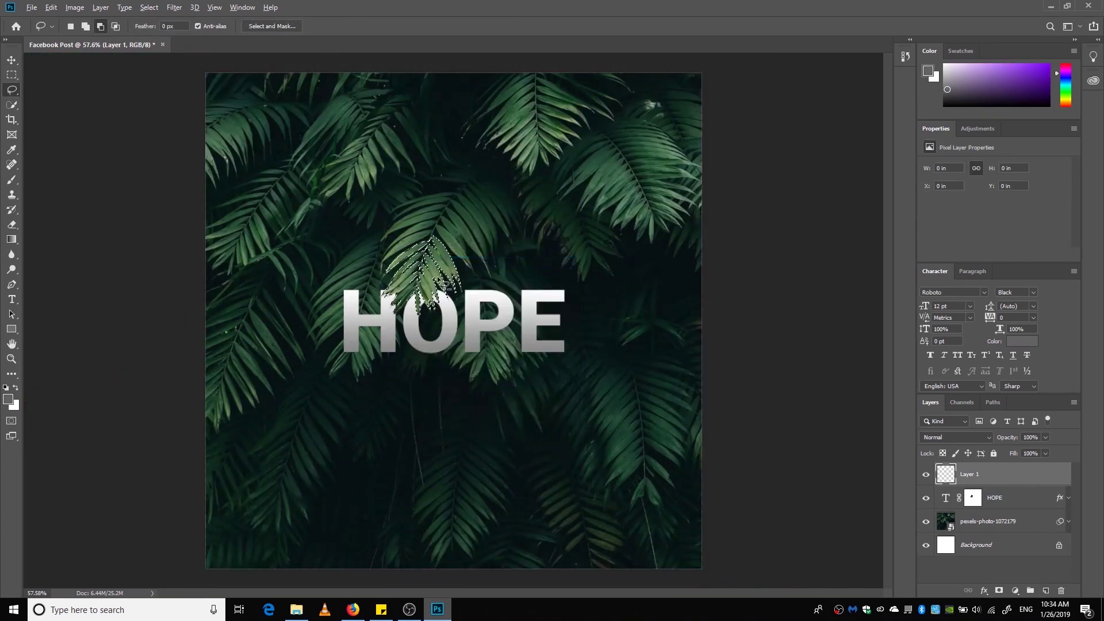
scroll(412, 264, up, 2)
scroll(419, 266, up, 2)
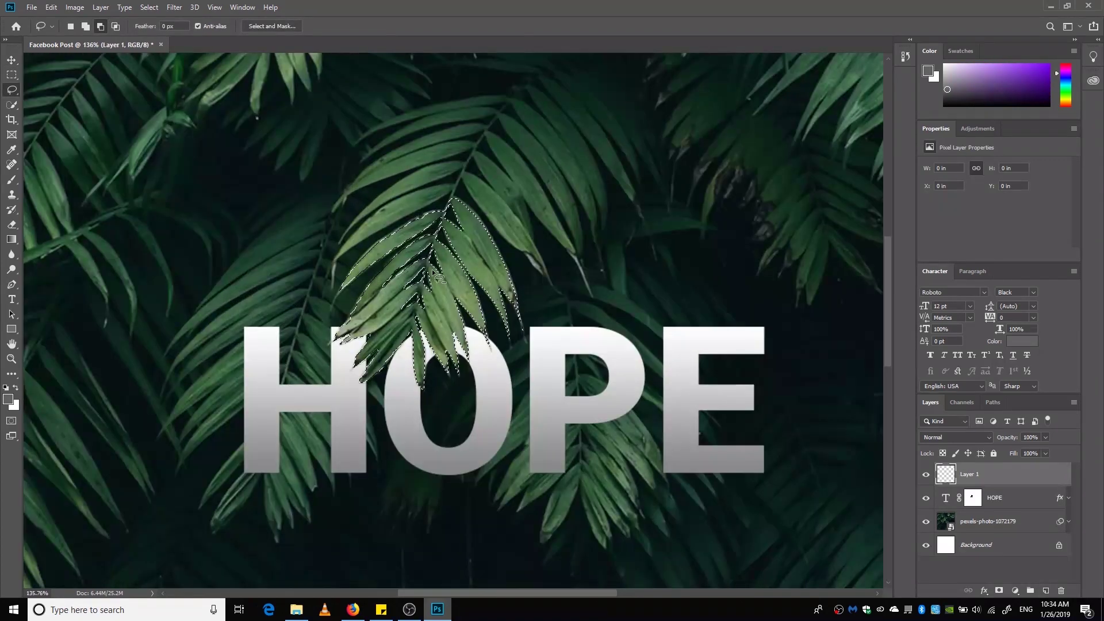
- Fill the leaf selection on the new layer with 50% Gray
click(51, 7)
click(82, 187)
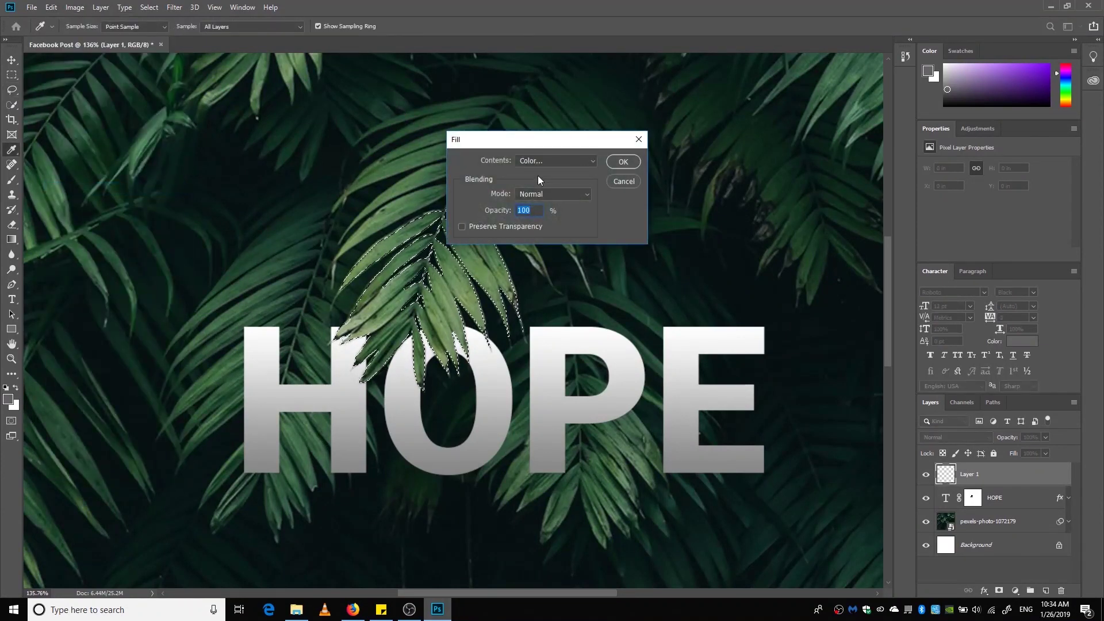
click(555, 161)
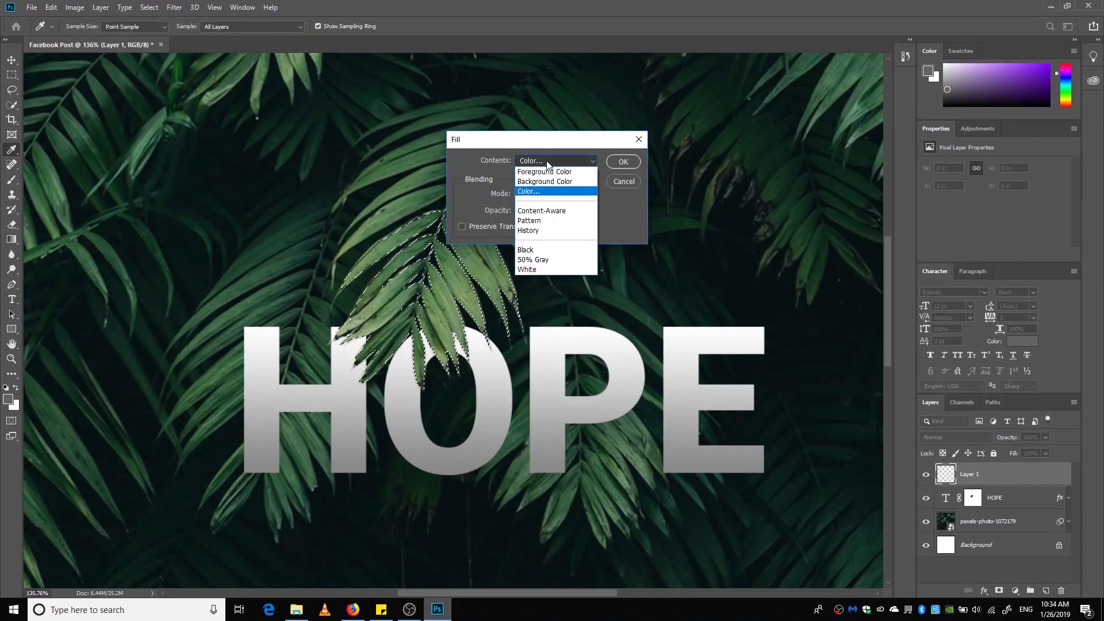
click(533, 260)
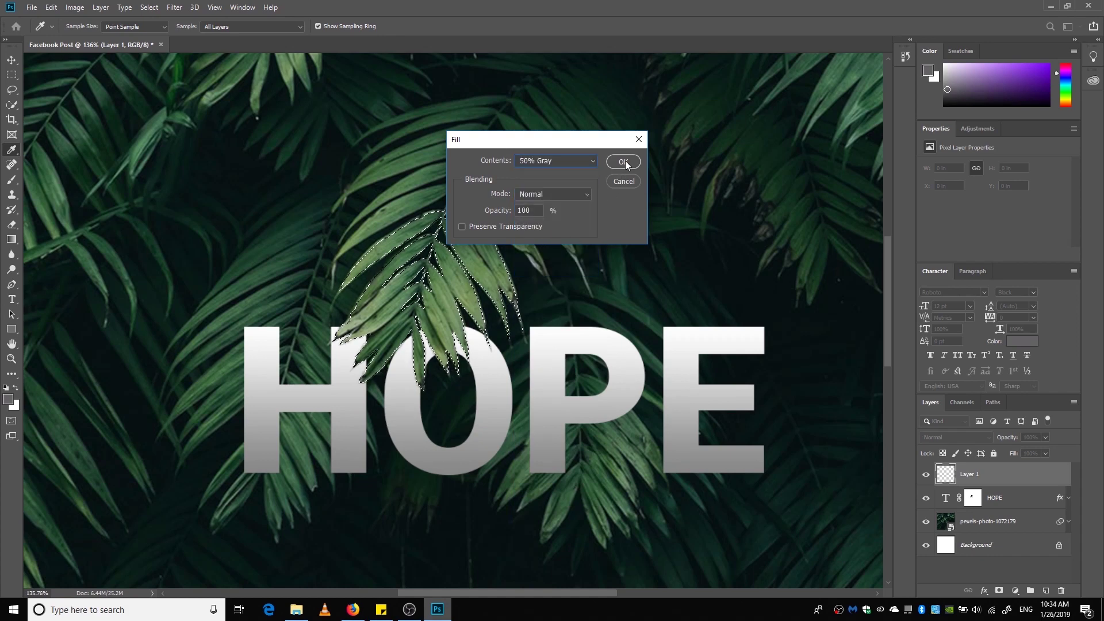
click(624, 161)
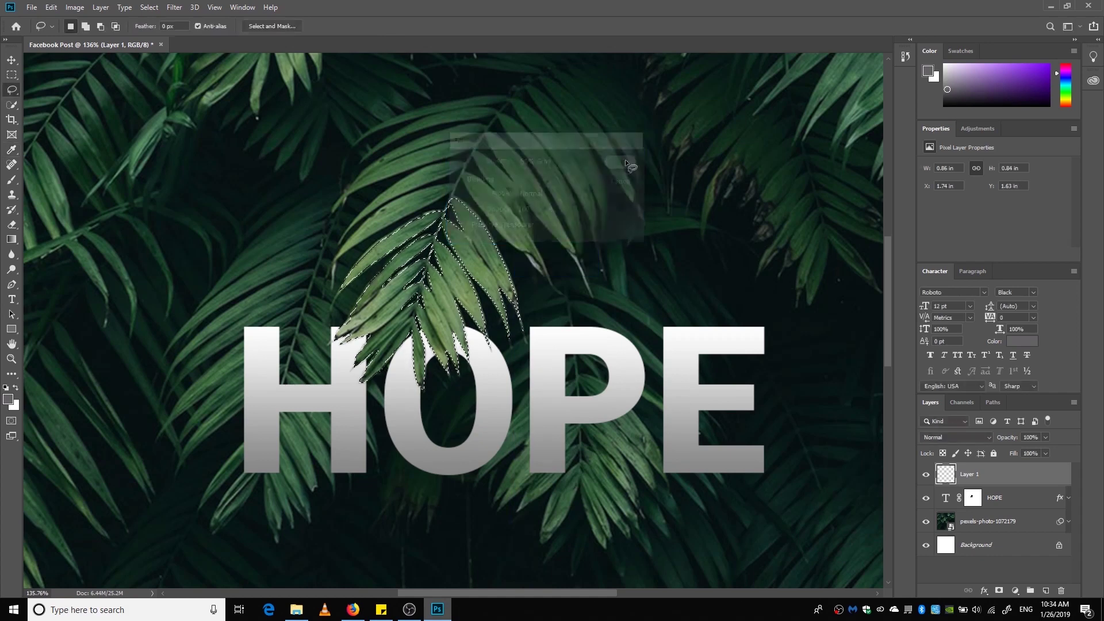
- Deselect and set Layer 1's blend mode to Multiply
right_click(426, 268)
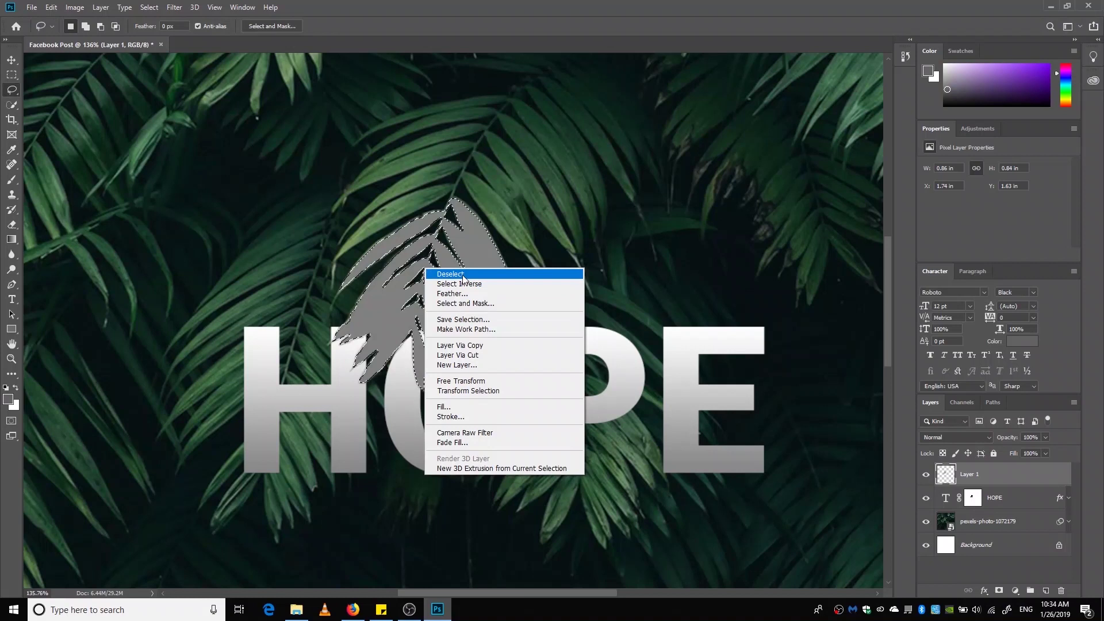
click(463, 274)
key(v)
key(shift+alt+m)
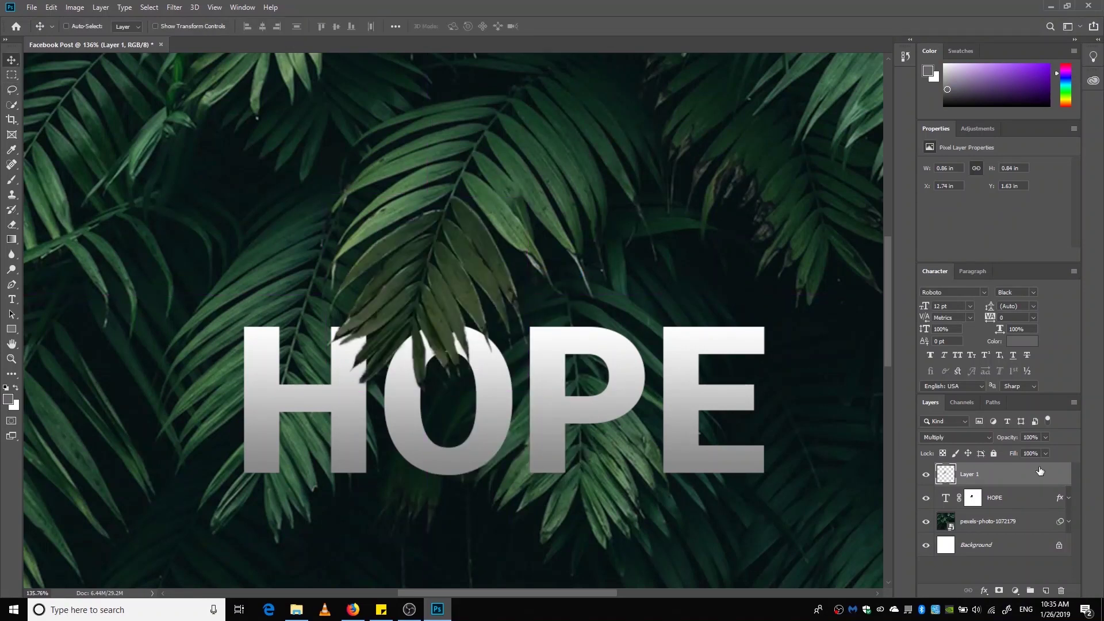
- Set Layer 1's fill to 0% and add a Drop Shadow layer style
click(1046, 455)
drag(1011, 469, 976, 469)
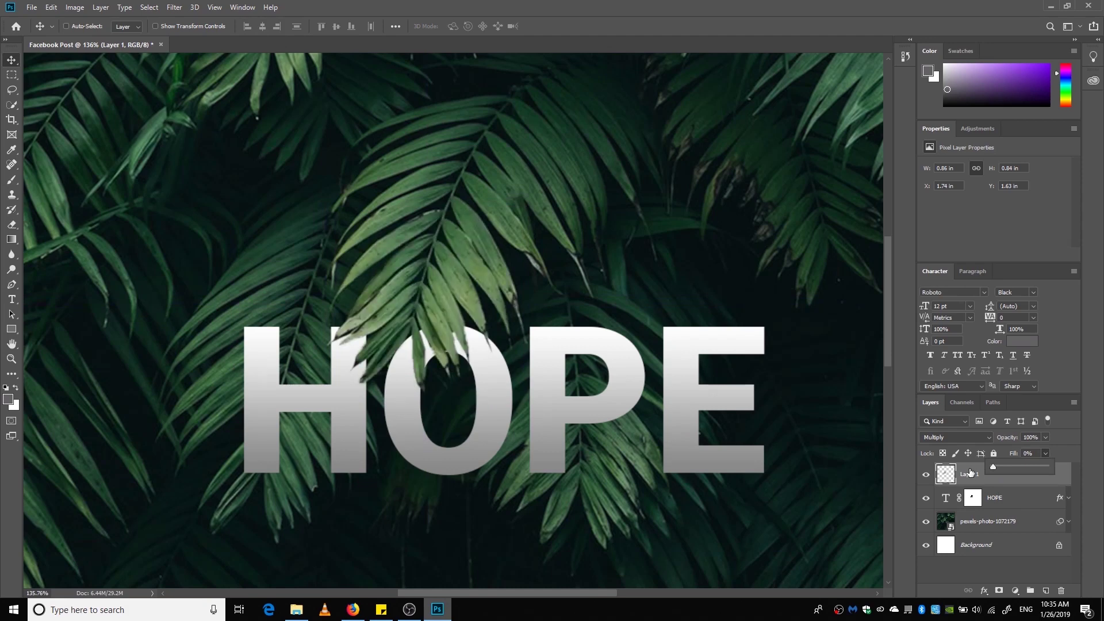
right_click(1000, 474)
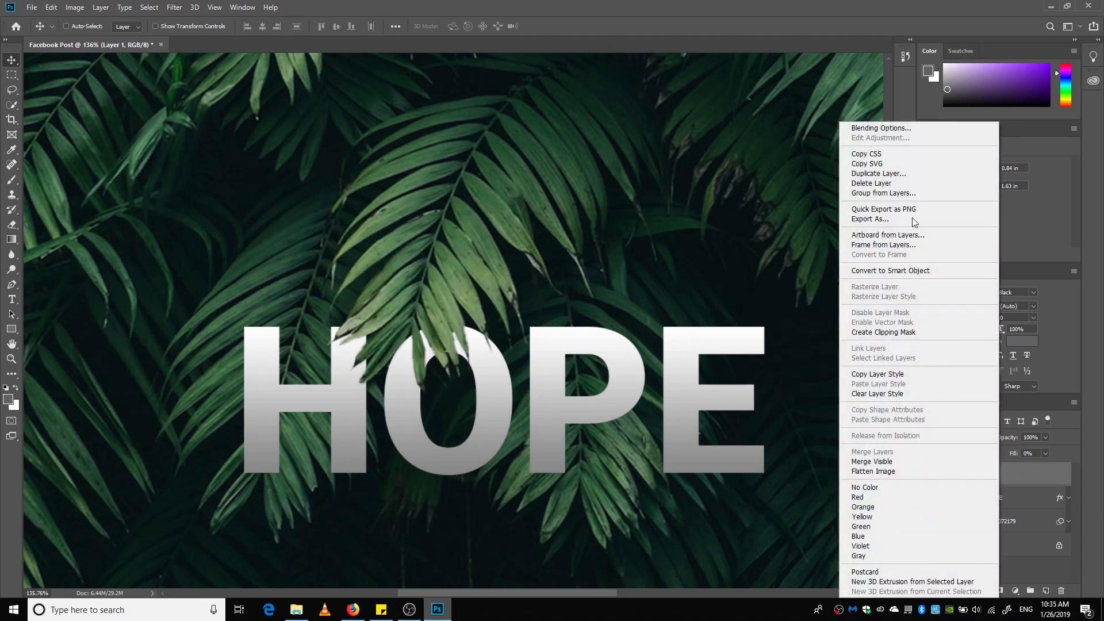
click(882, 127)
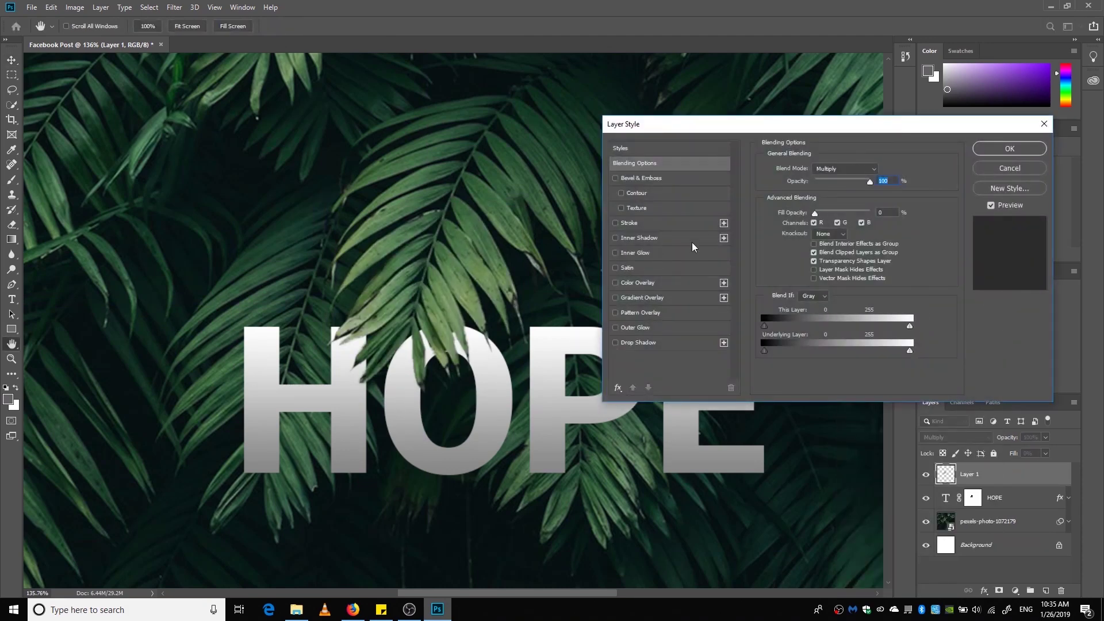
click(641, 344)
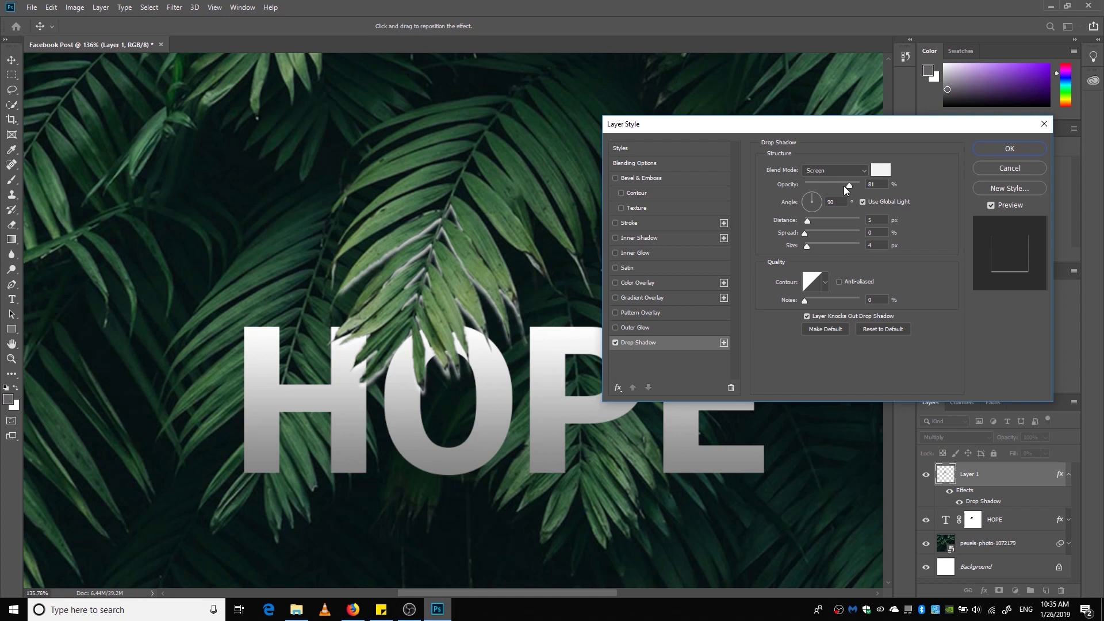
- Make the drop shadow blend with Multiply in black
click(861, 172)
click(823, 215)
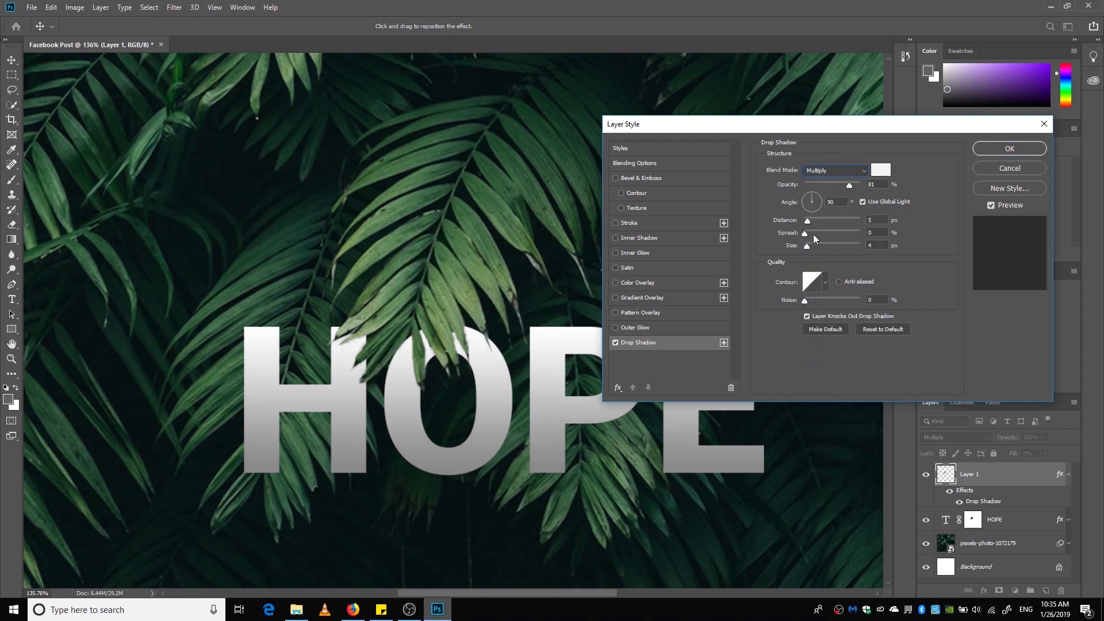
click(881, 170)
drag(748, 208, 665, 279)
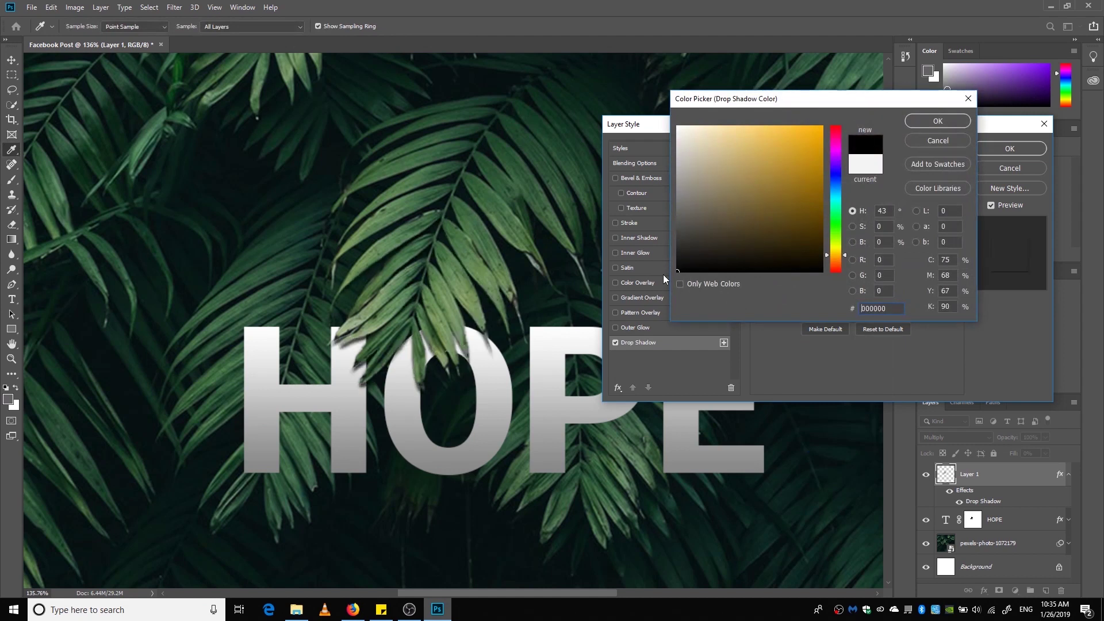
click(925, 122)
- Adjust the shadow to about 50% opacity, 9 px distance and 7 px size
drag(832, 190, 827, 190)
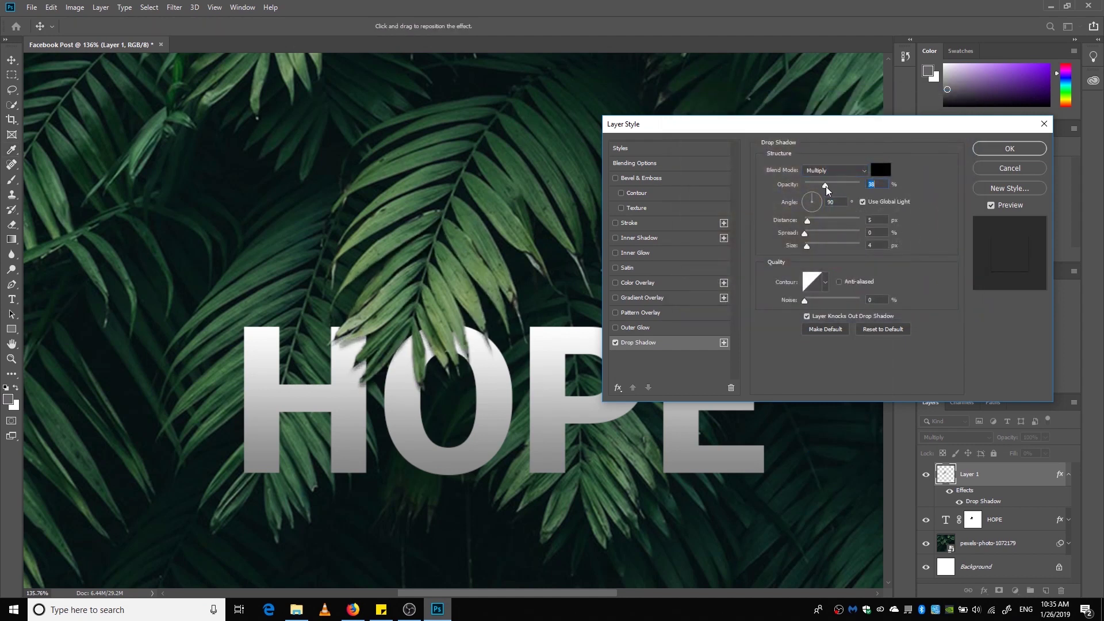
drag(808, 246, 806, 253)
drag(808, 223, 812, 250)
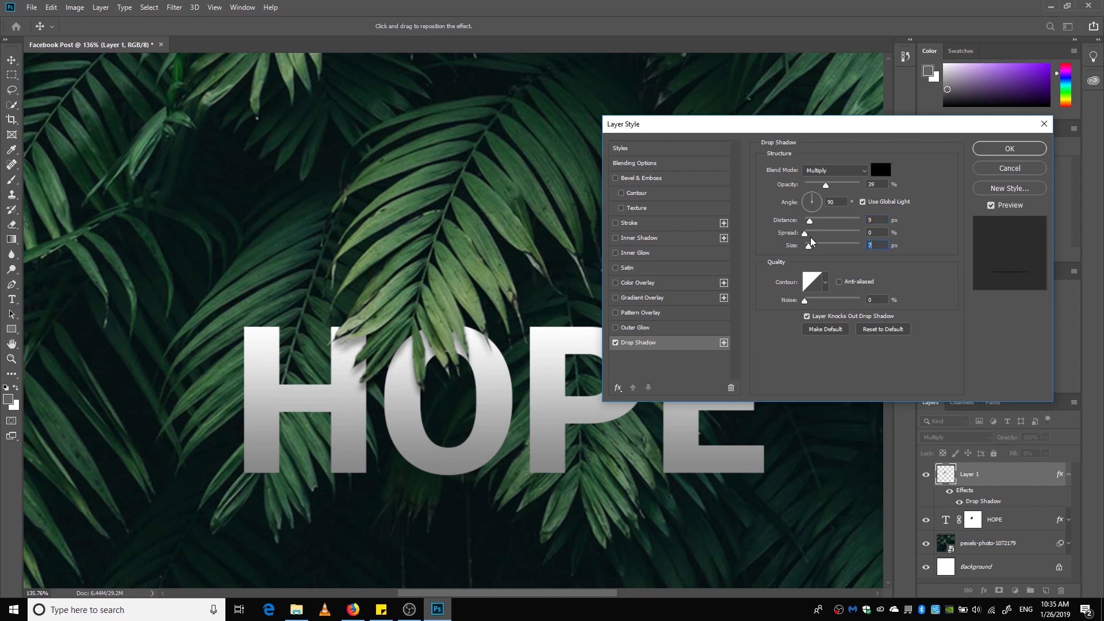
drag(823, 190, 832, 186)
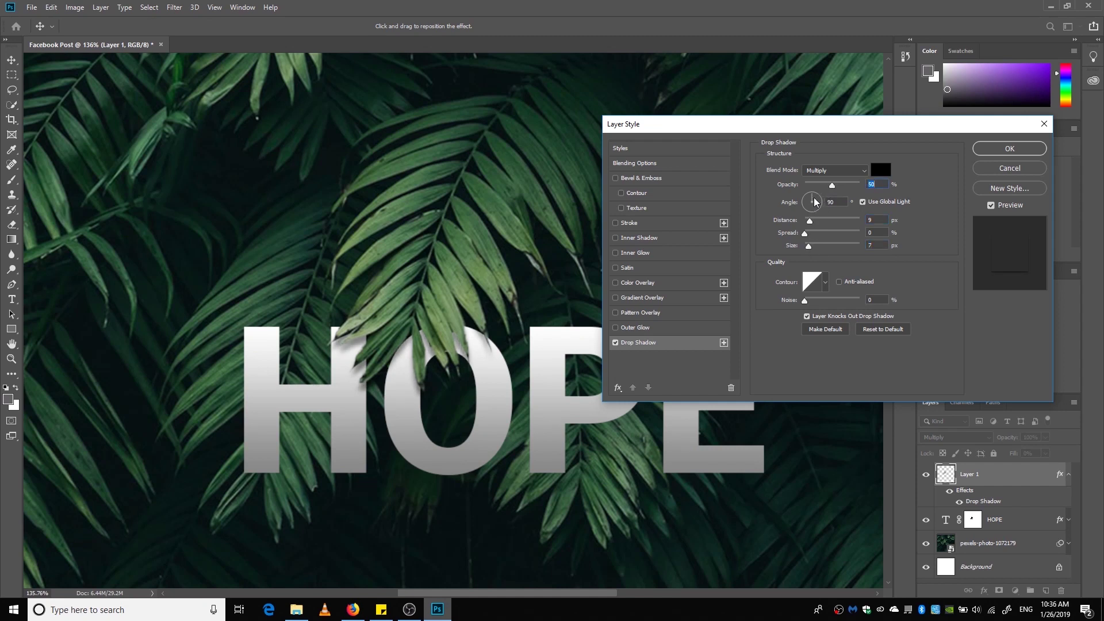
- Apply the drop shadow, fit the image in view, and unlink HOPE's mask from its text
click(991, 149)
key(ctrl+0)
scroll(341, 296, down, 2)
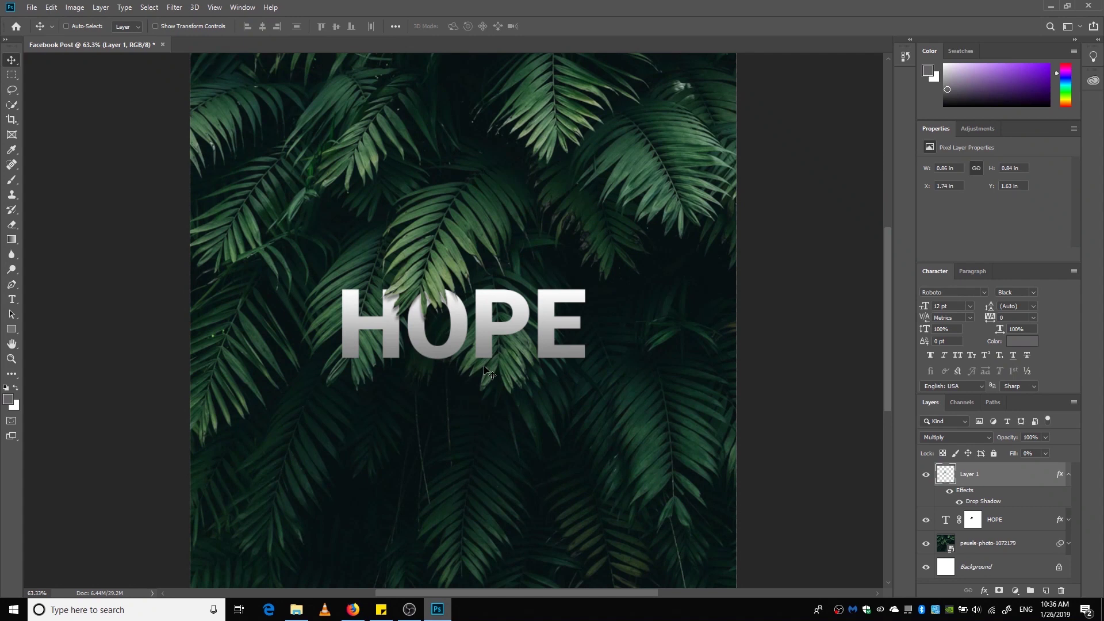
scroll(367, 299, down, 1)
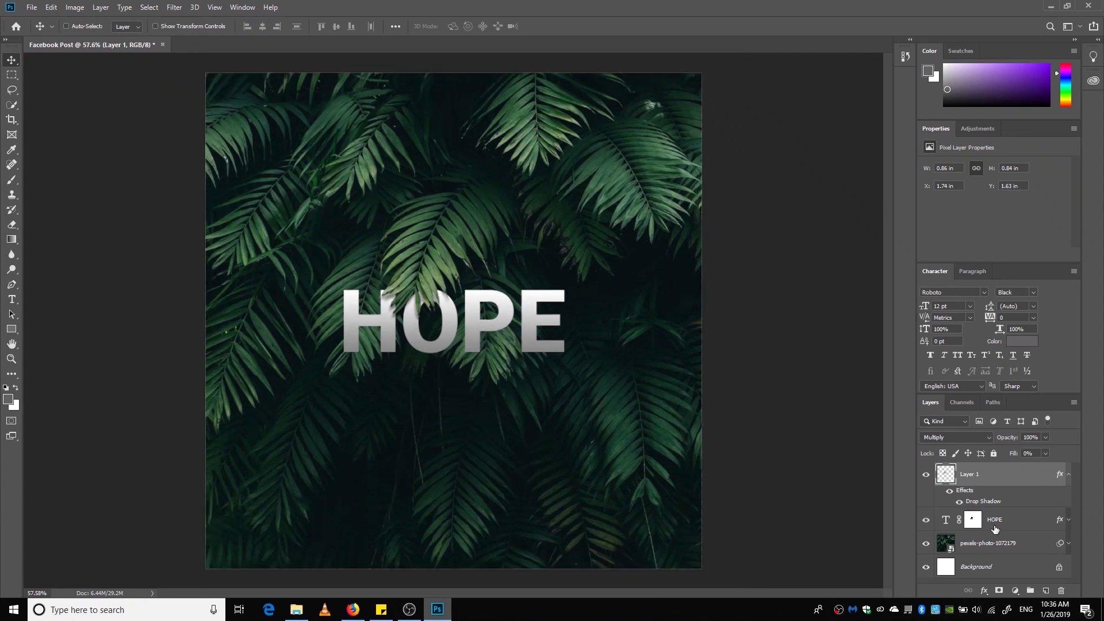
click(959, 520)
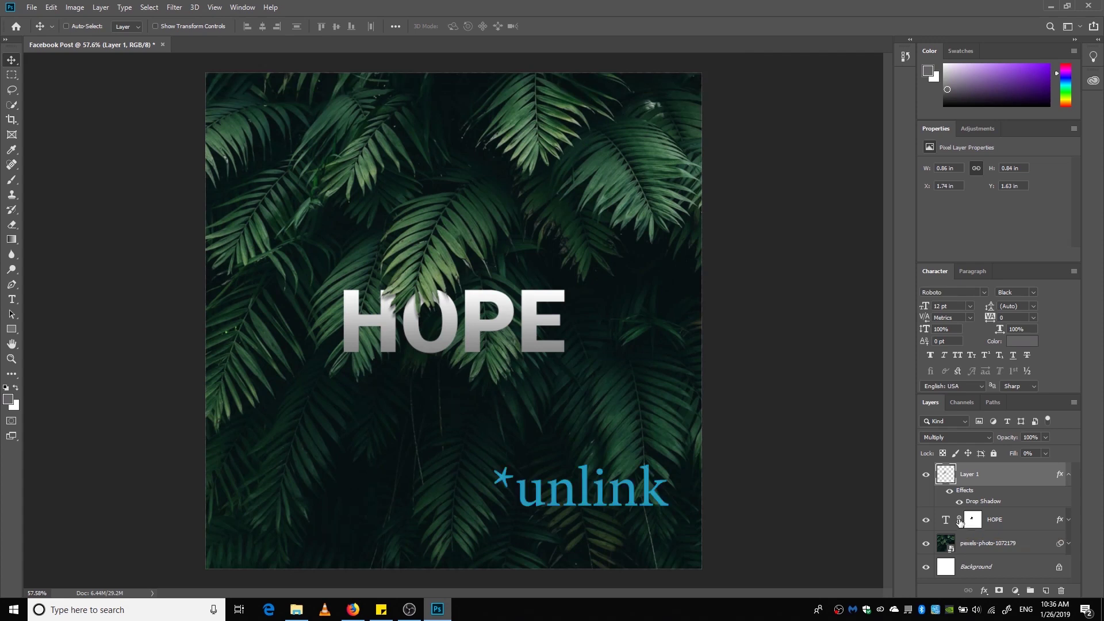
- Free Transform the HOPE text, enlarging it to 80.34 pt near the canvas centre
click(1005, 521)
key(ctrl)
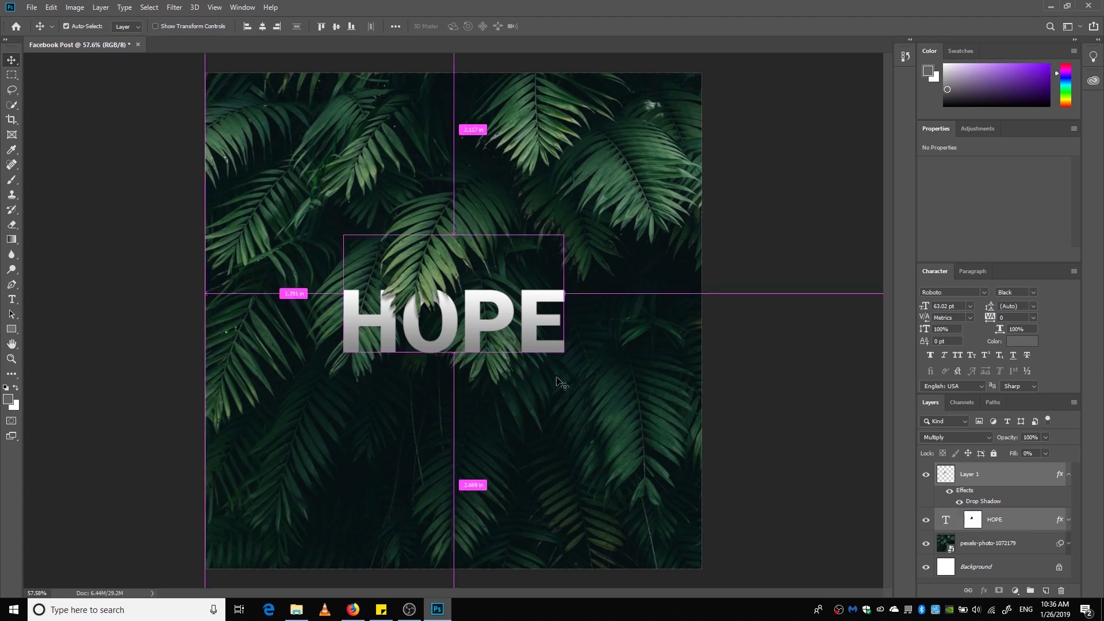
key(ctrl+t)
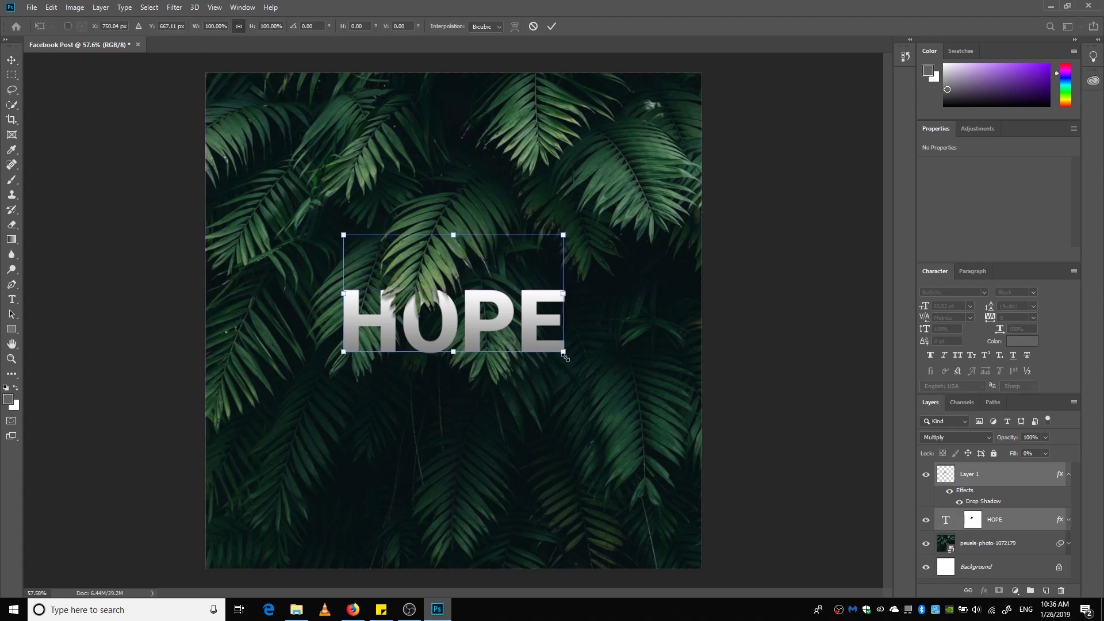
drag(566, 357, 584, 394)
key(Return)
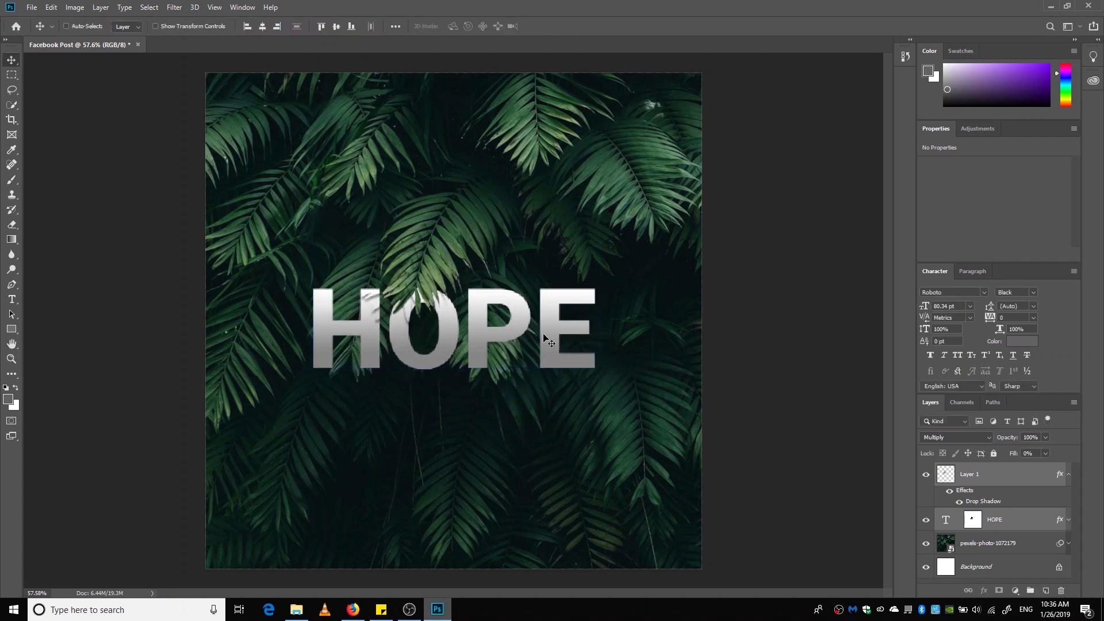
- On Layer 1, load HOPE's mask as a selection and invert it to the leaf over O
click(1012, 481)
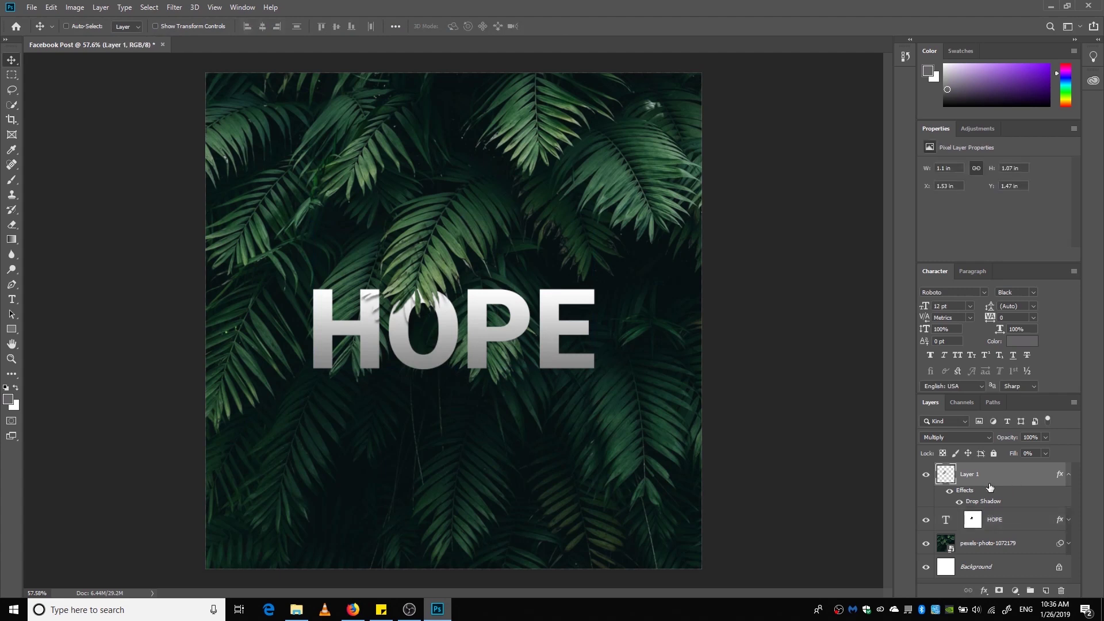
key(ctrl)
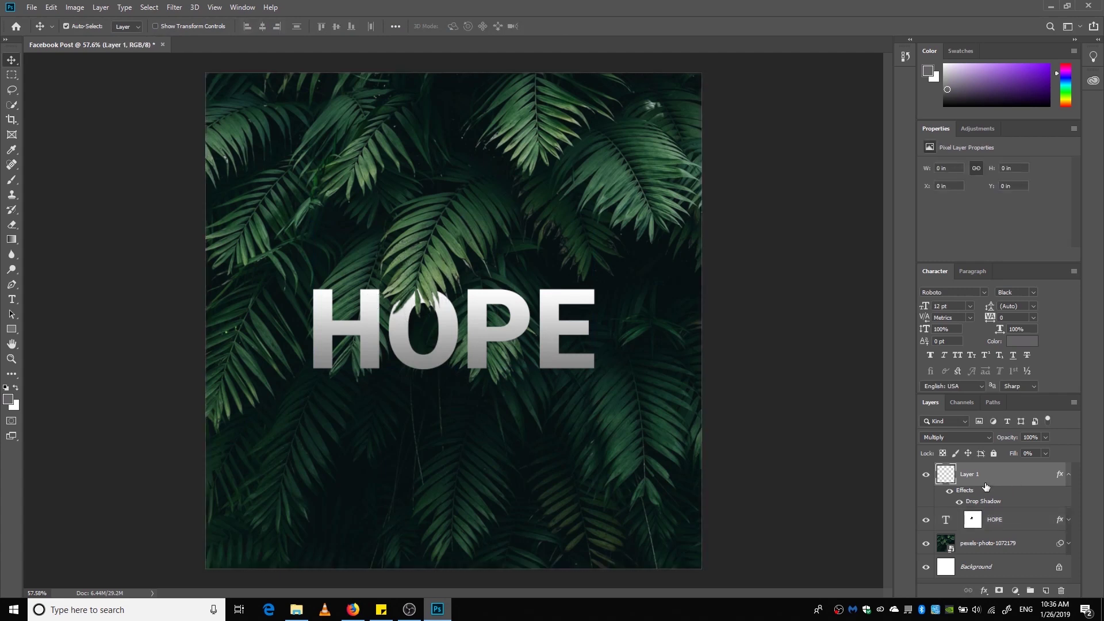
ctrl+click(972, 521)
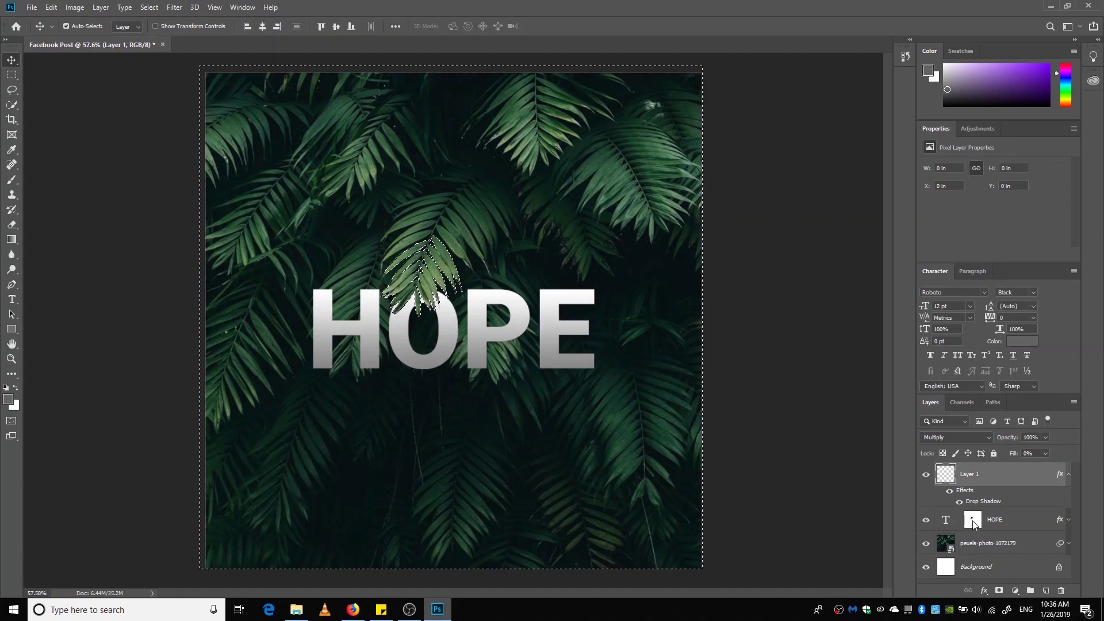
key(m)
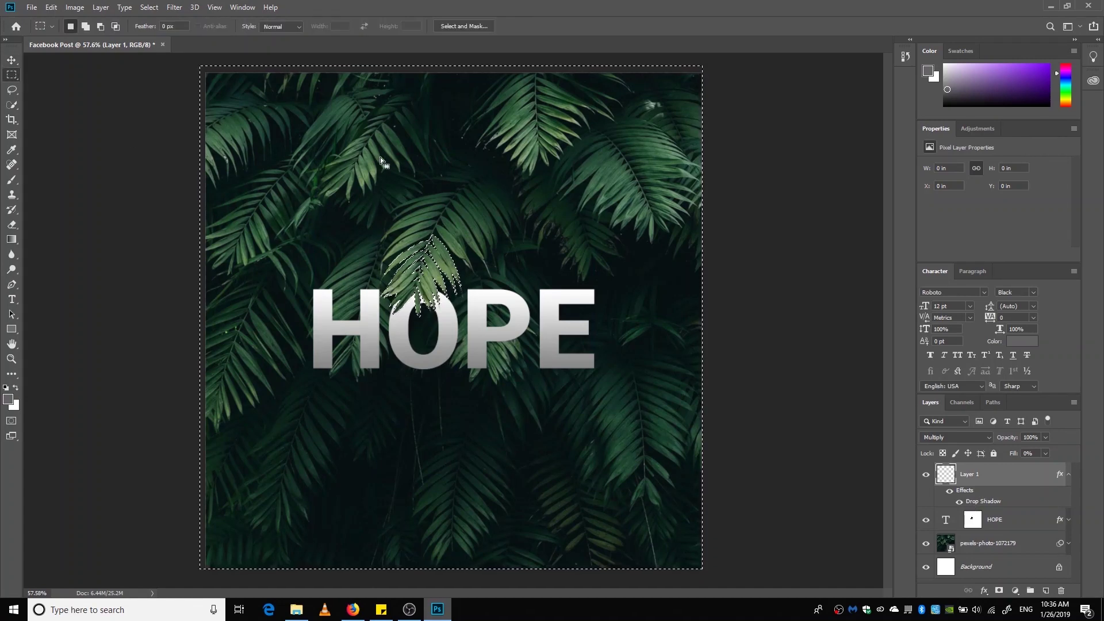
right_click(395, 163)
click(426, 179)
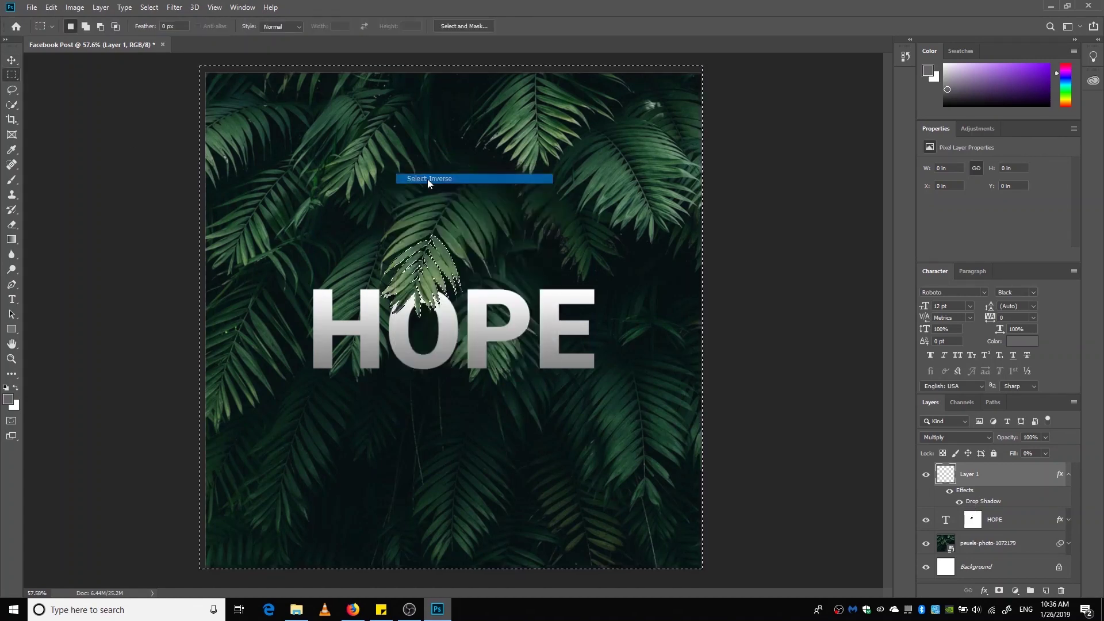
- Fill the leaf selection with 50% gray, then deselect
click(51, 8)
click(60, 187)
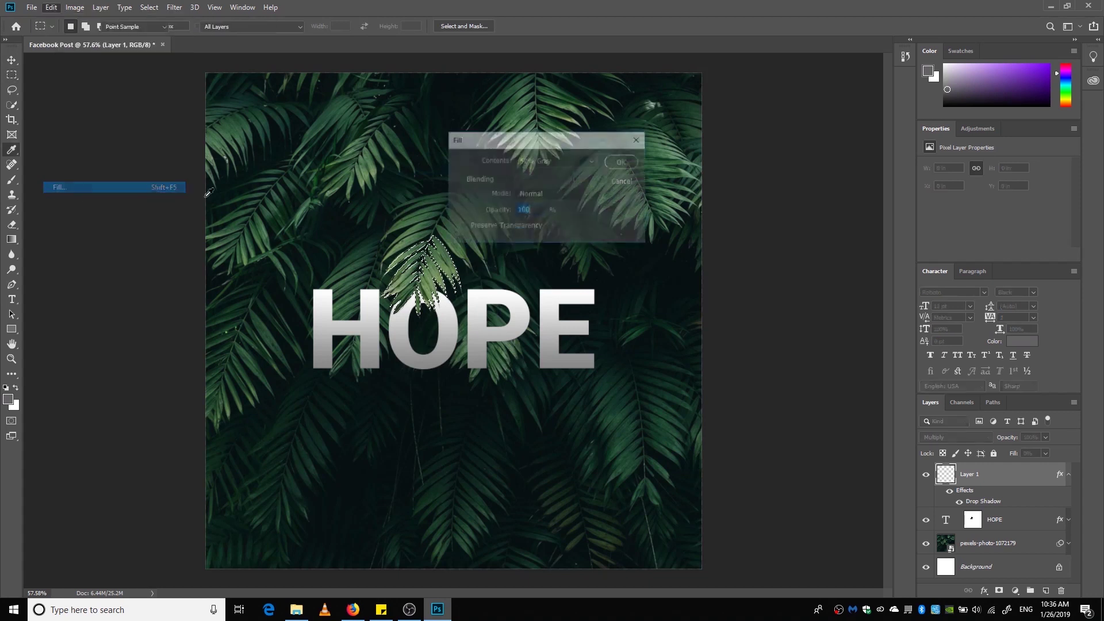
click(623, 162)
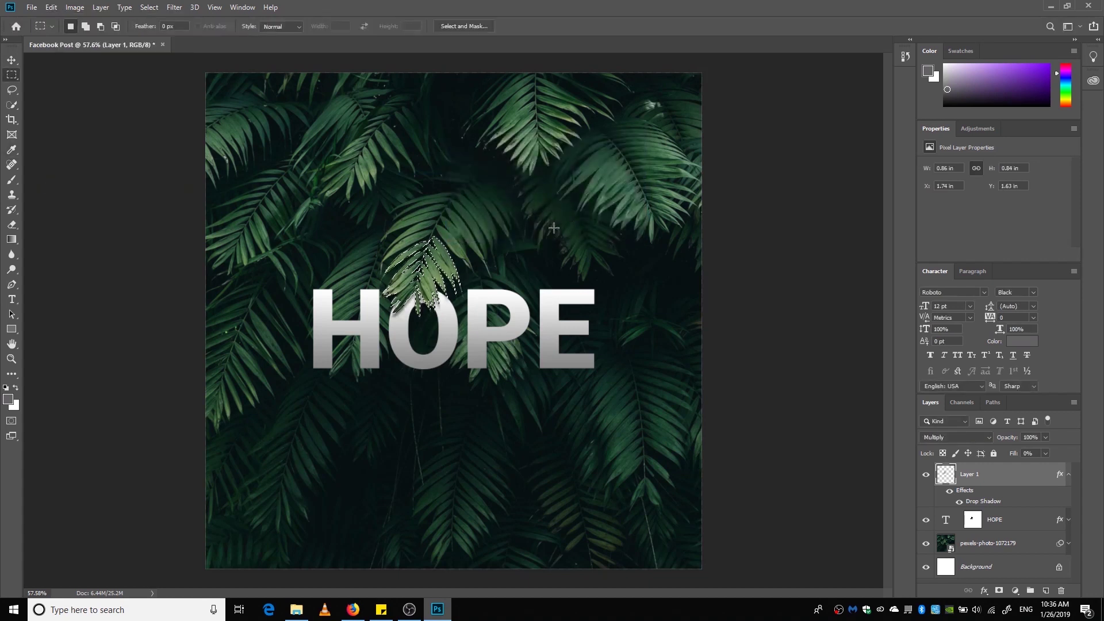
right_click(424, 248)
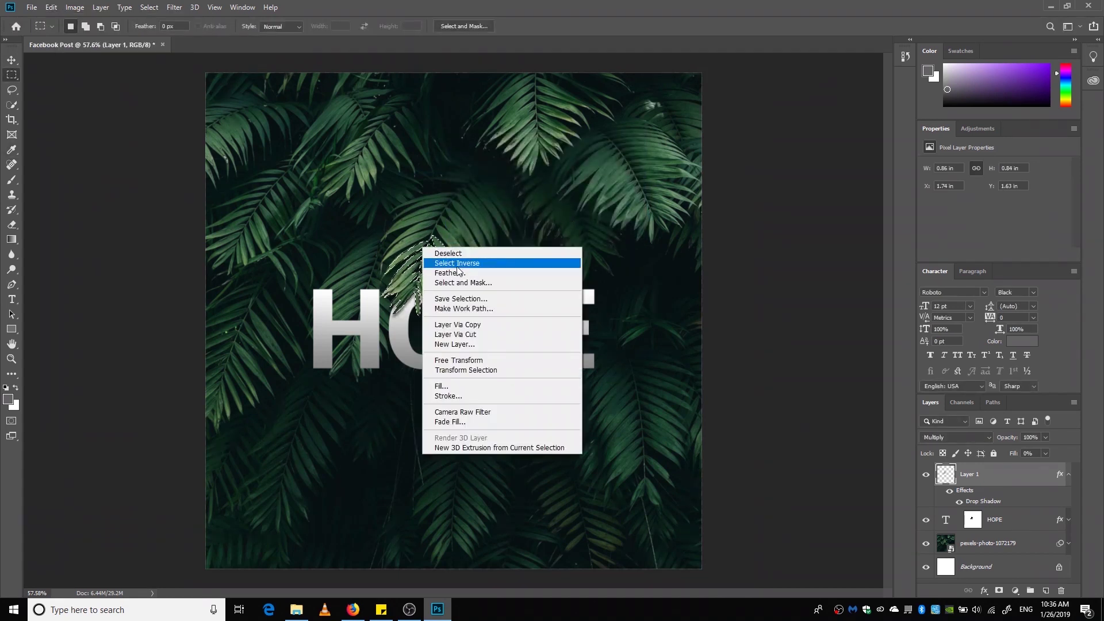
click(464, 255)
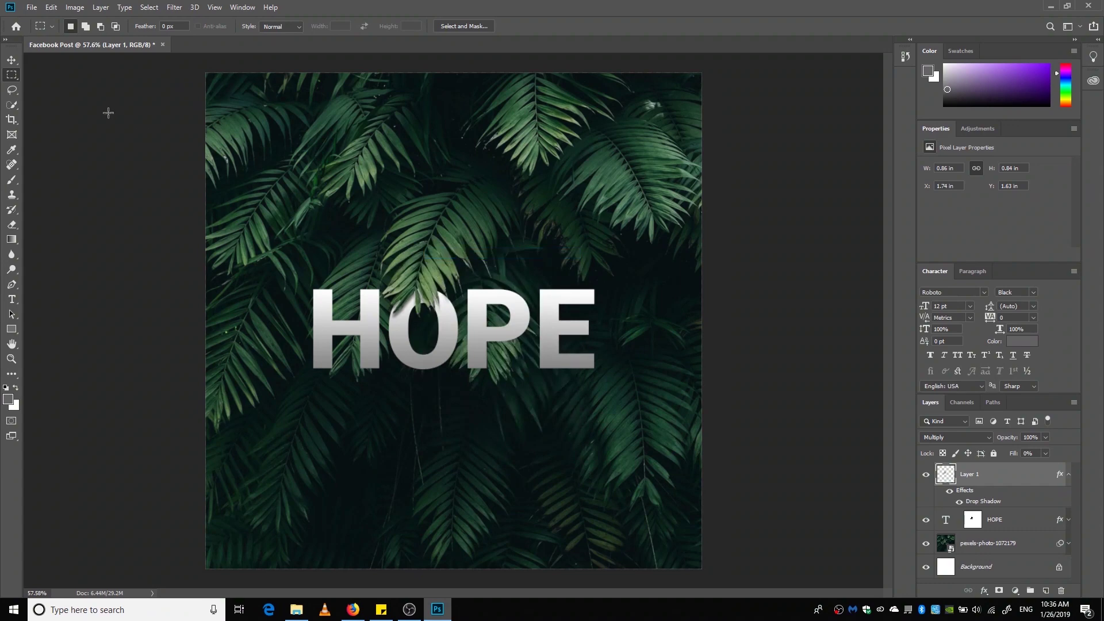
click(11, 60)
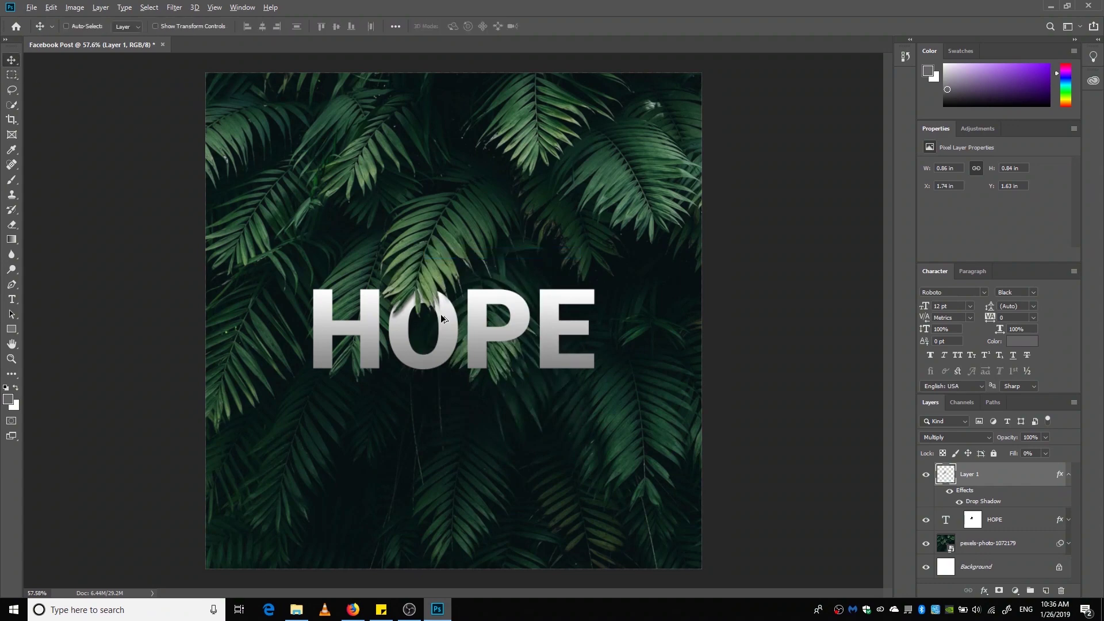
scroll(441, 314, up, 3)
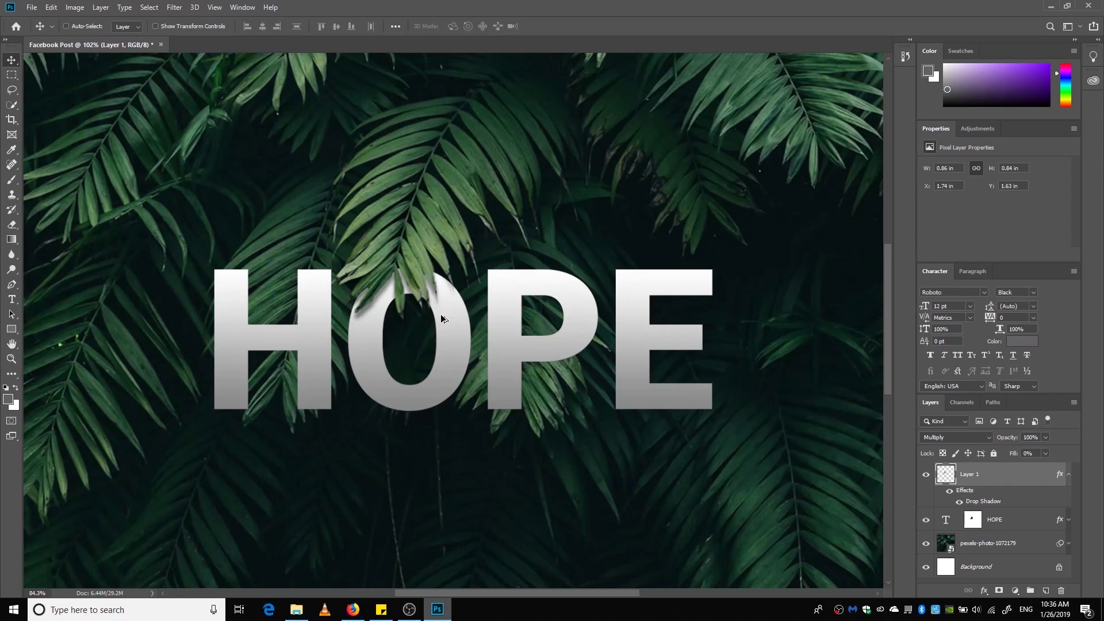
scroll(441, 314, down, 3)
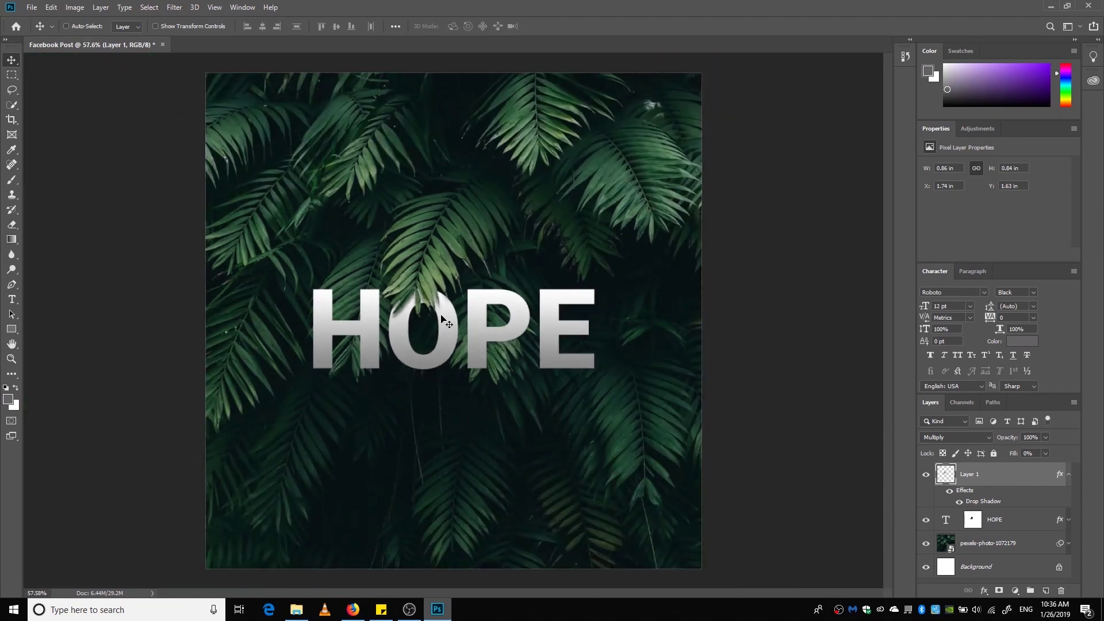
scroll(441, 315, down, 1)
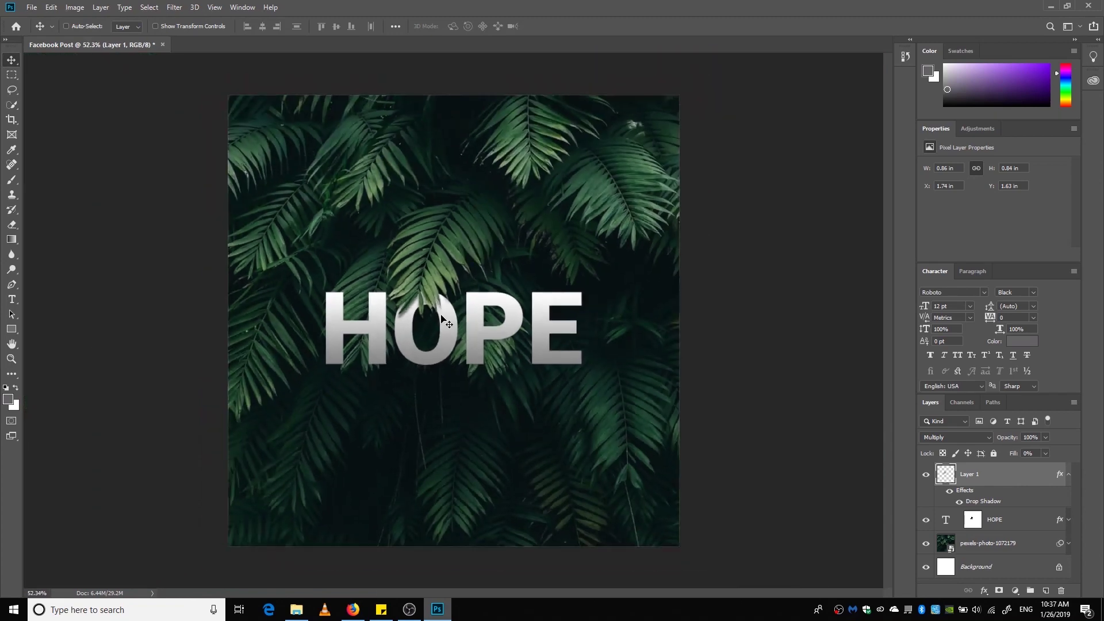
scroll(441, 315, up, 1)
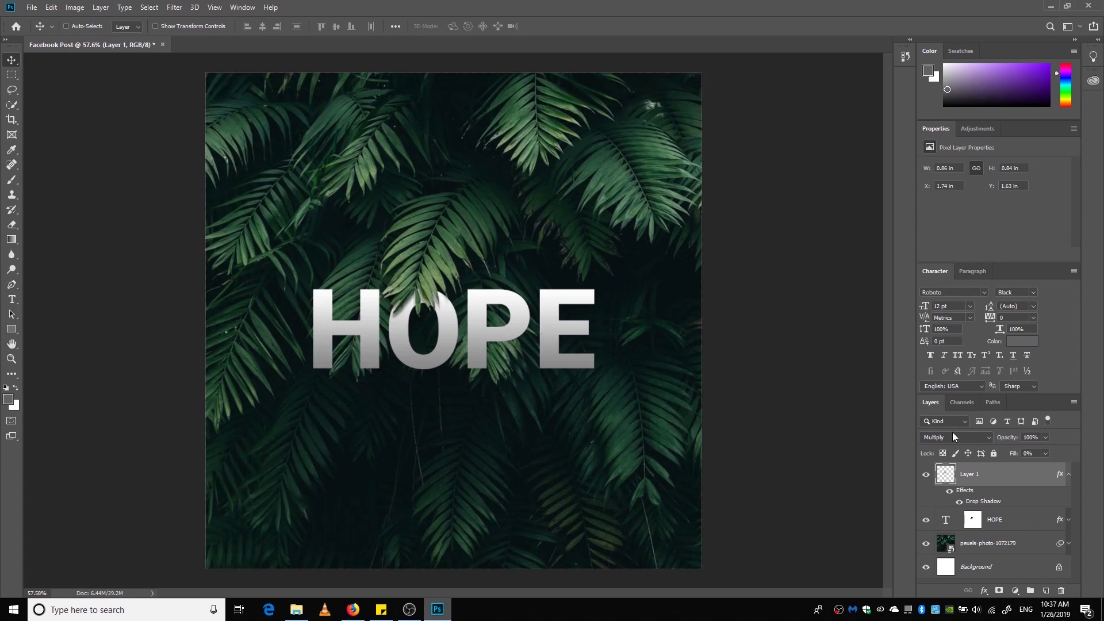